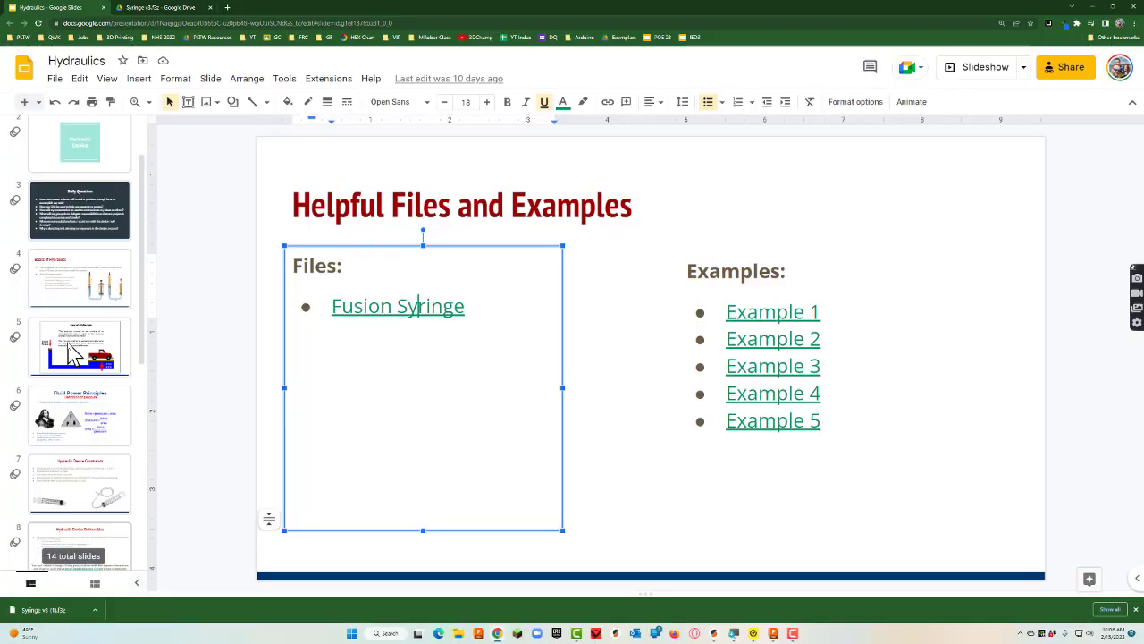
Review the Basics of Hydraulics, Fluid Power Principles and Hydraulic Device Constraints slides.
left_click(77, 286)
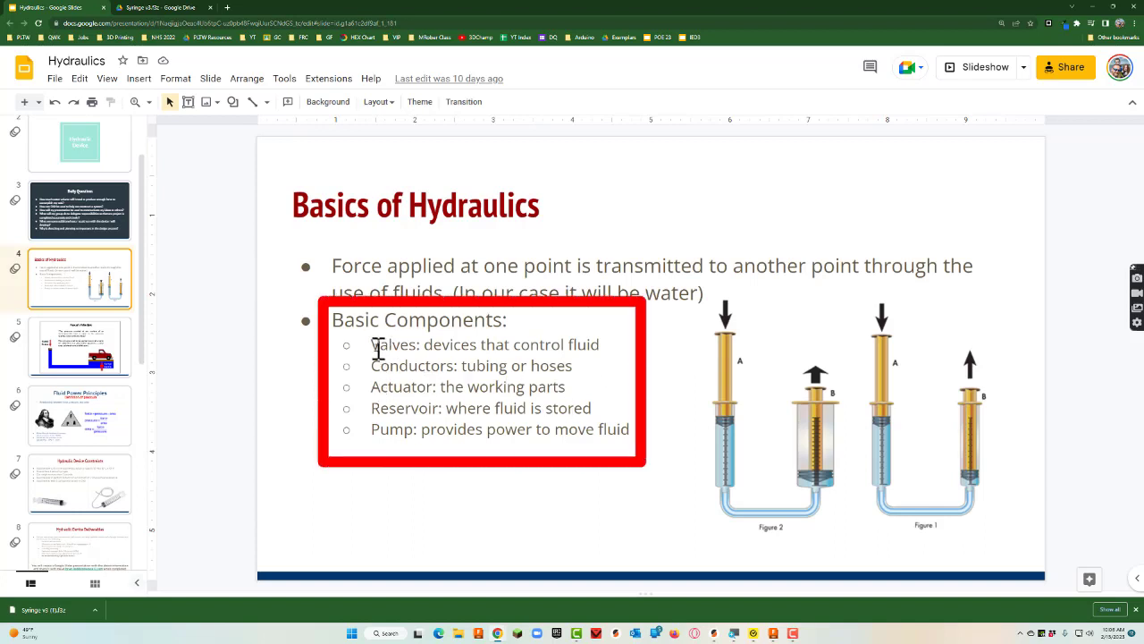
left_click_drag(374, 347, 444, 429)
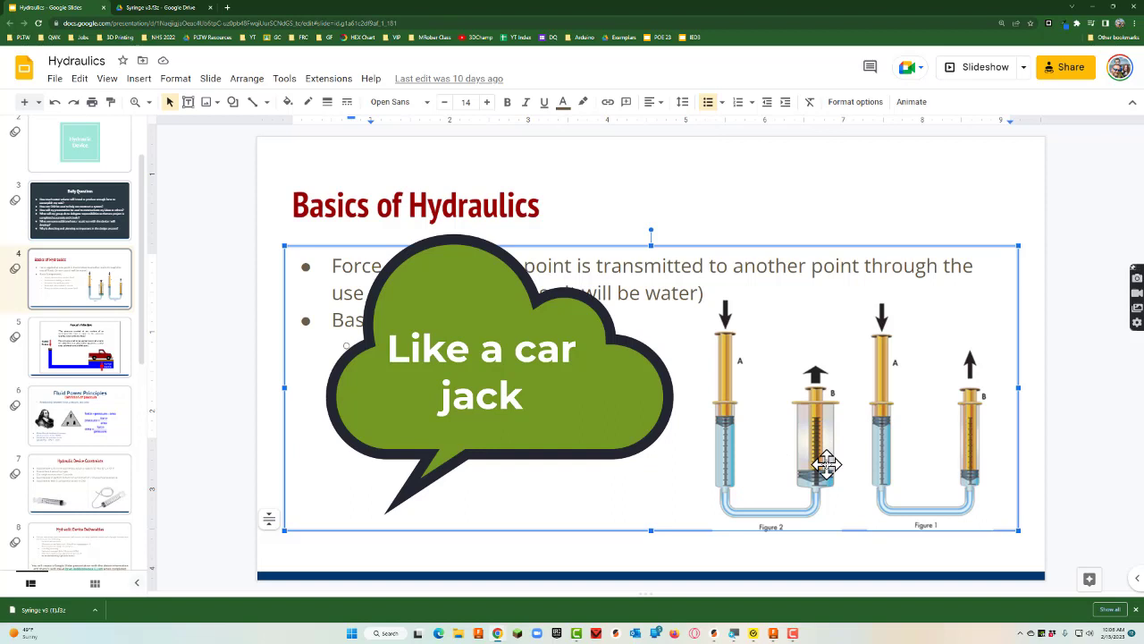
left_click(86, 434)
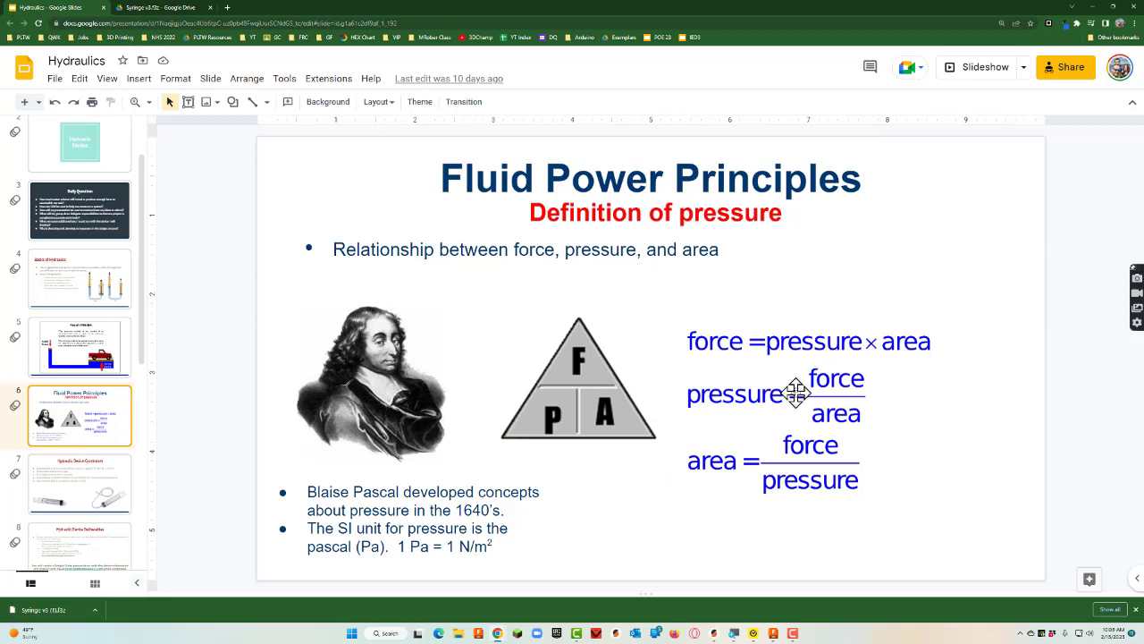
left_click(74, 503)
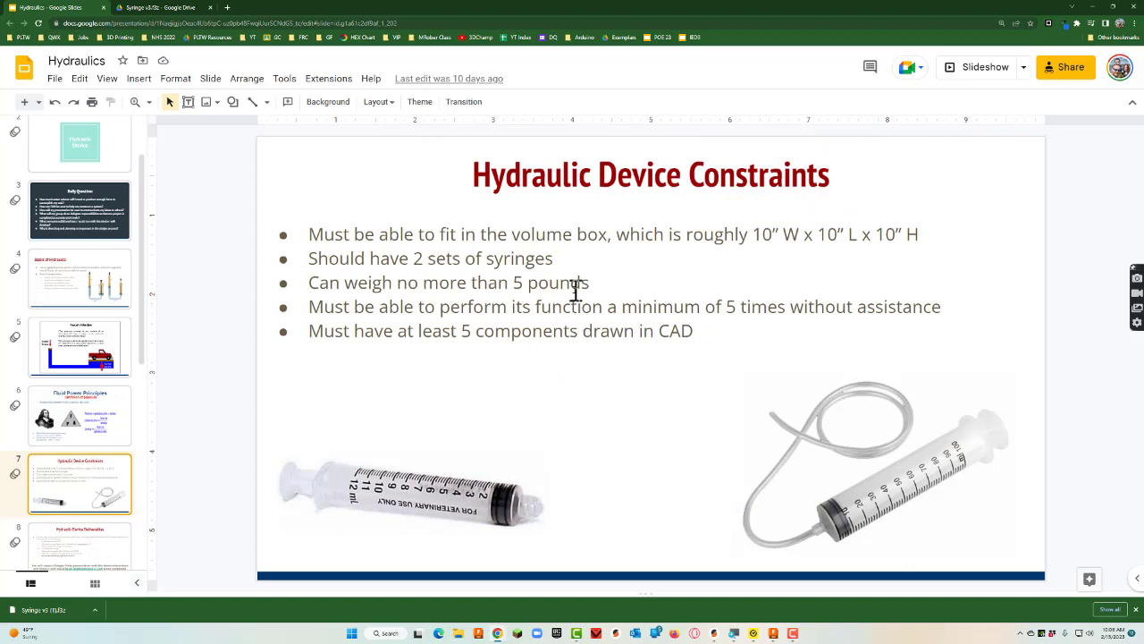
Browse the deliverables slide and the example device slides, from the Can Crusher through the lift on slide 11.
scroll(71, 438, "down", 2)
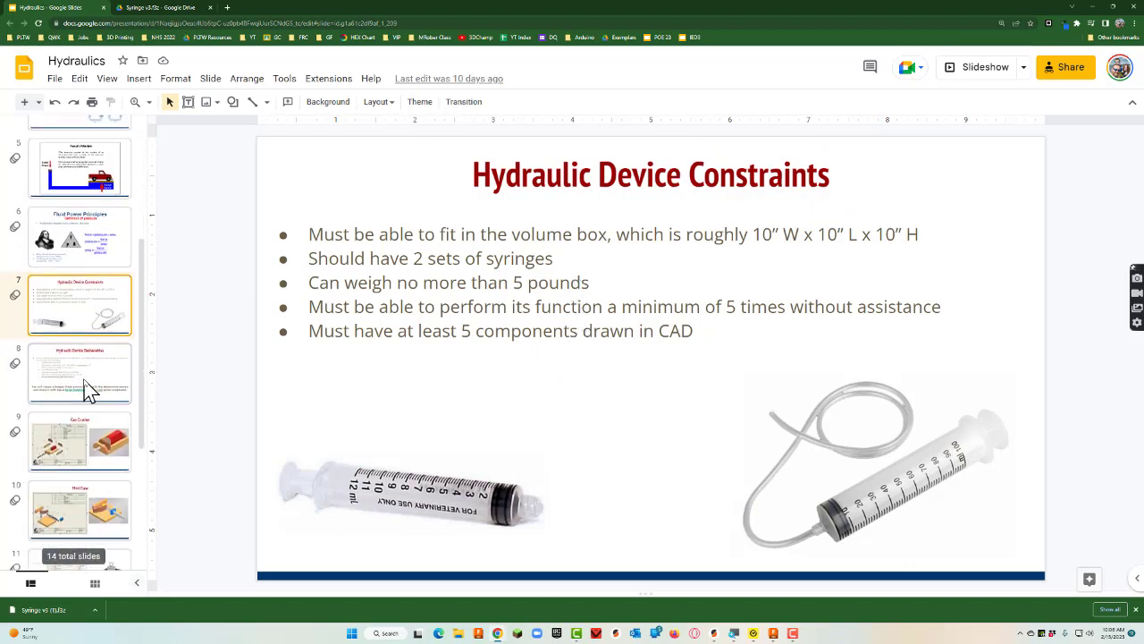
left_click(84, 388)
left_click(96, 455)
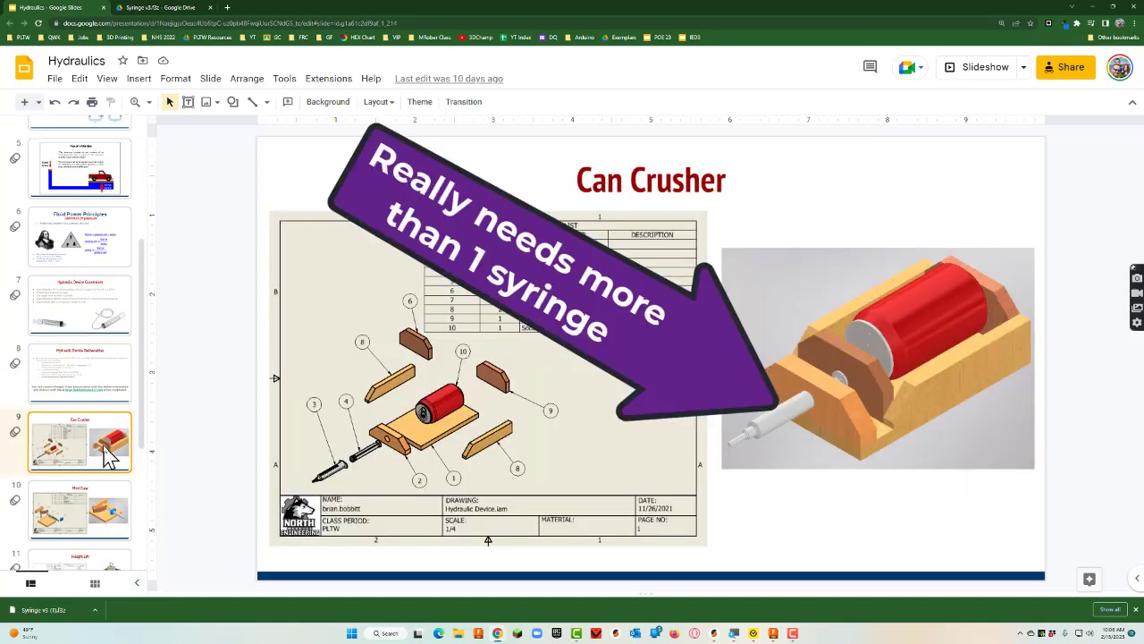
scroll(107, 456, "down", 1)
left_click(108, 456)
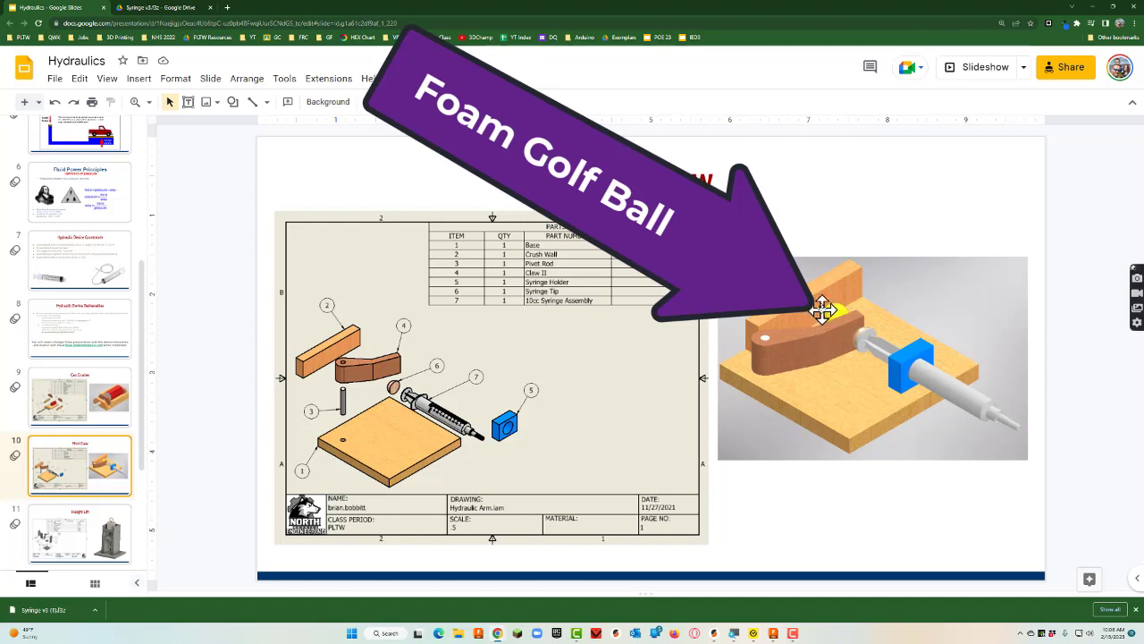
scroll(76, 483, "down", 1)
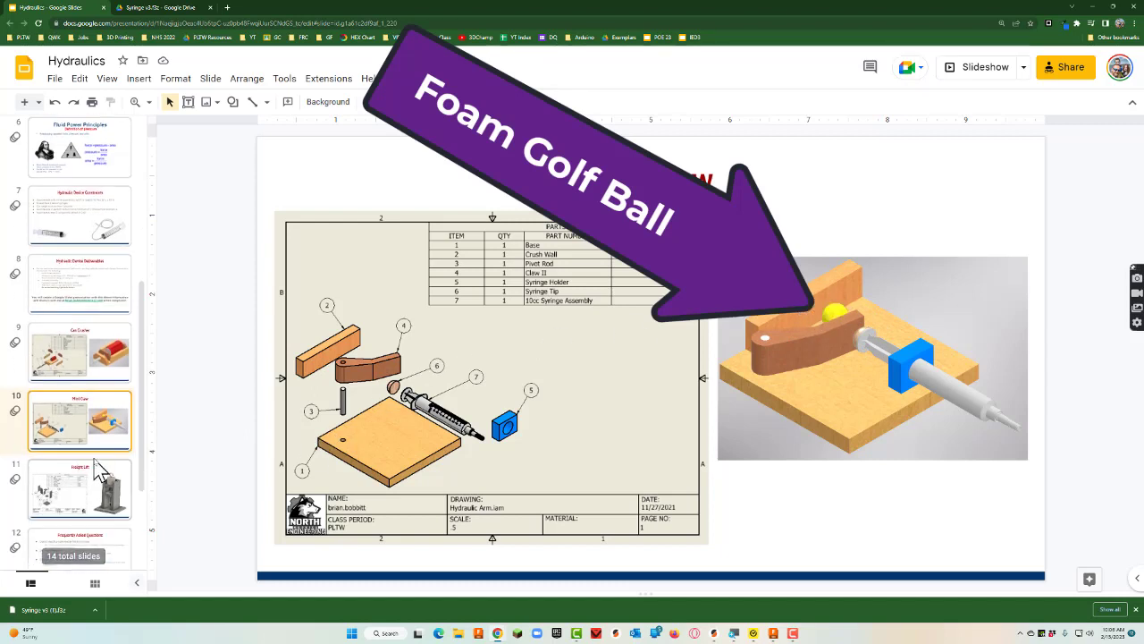
left_click(90, 478)
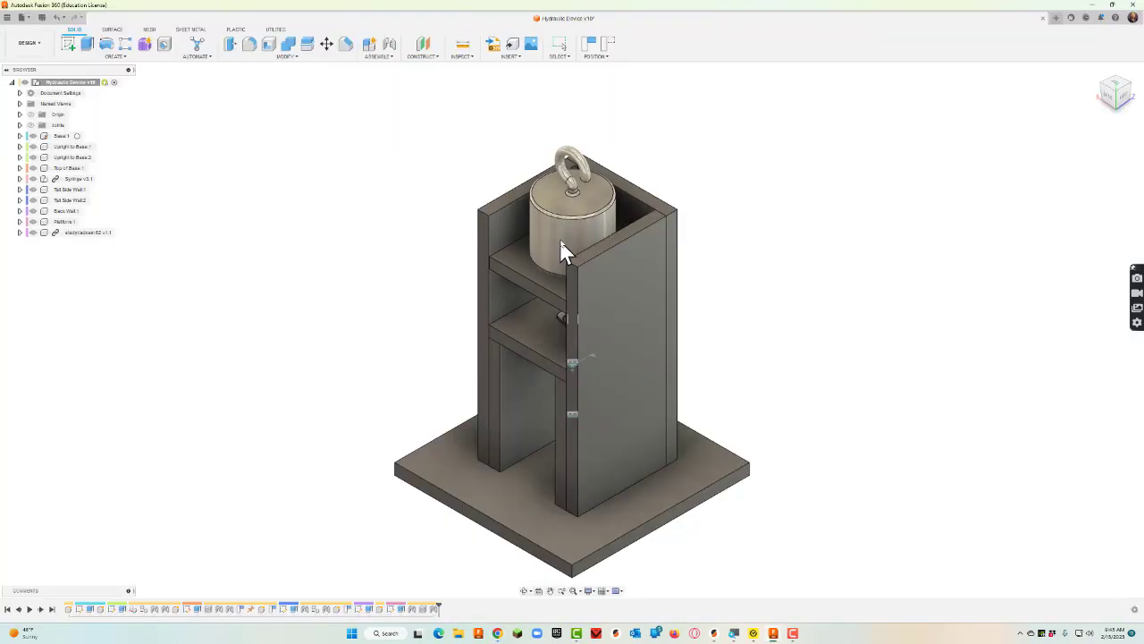
Examine the finished hydraulic lift model from behind, moving its weight and platform to see how the syringe raises them.
left_click_drag(562, 253, 559, 214)
middle_click_drag(559, 214, 623, 387, "shift")
key("Escape")
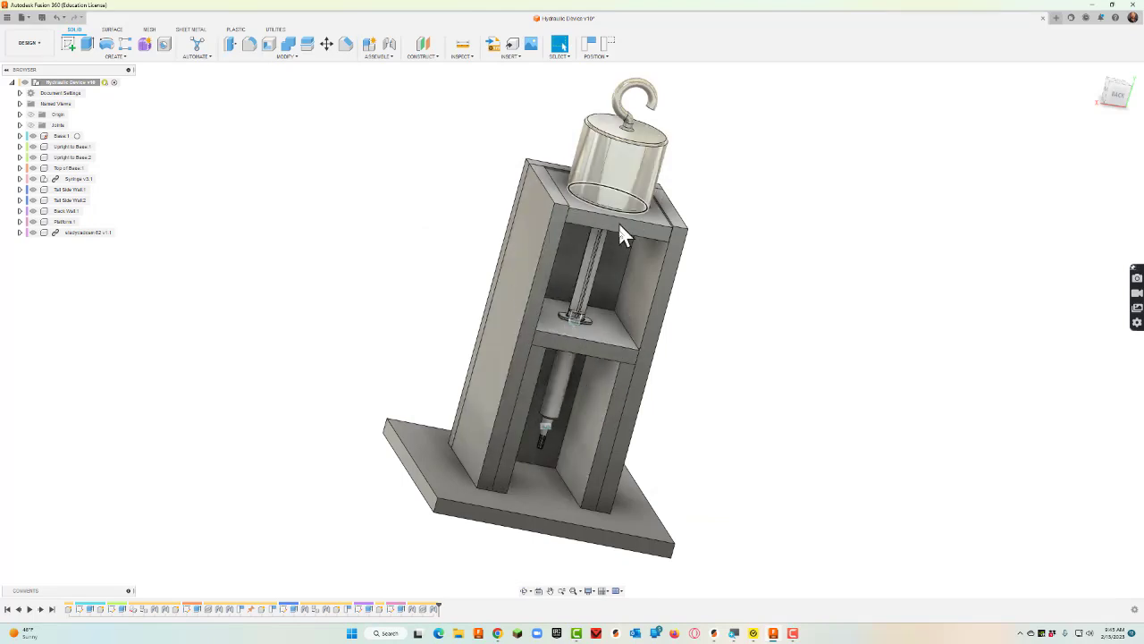
left_click_drag(598, 260, 581, 206)
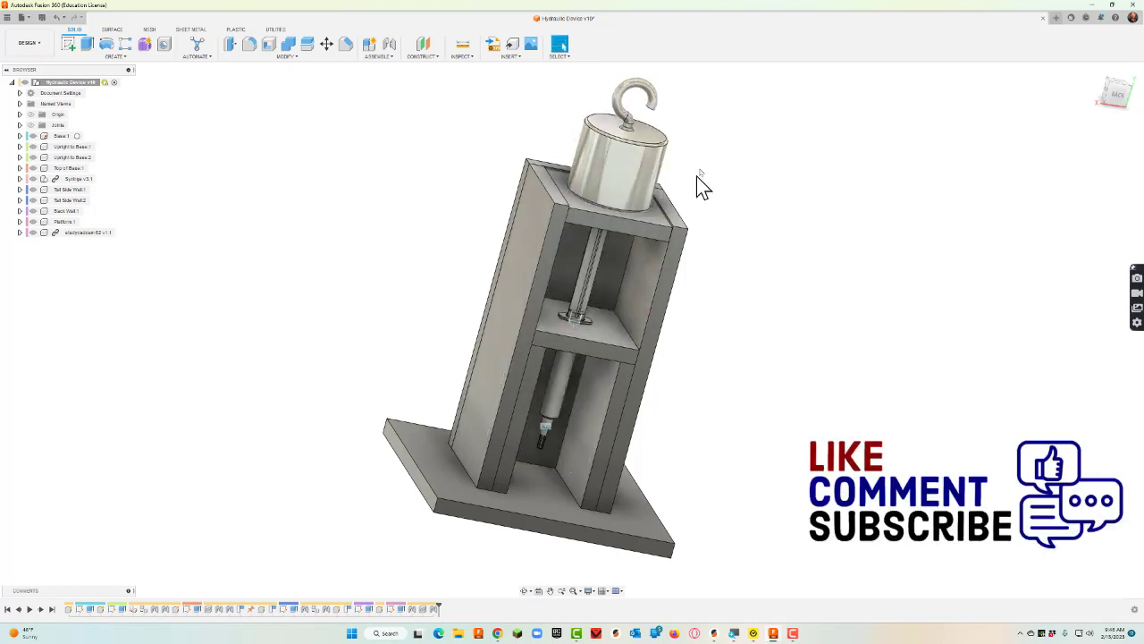
Create a new blank design and open the Hydraulic Device 3 folder inside the NHS project.
left_click(1056, 18)
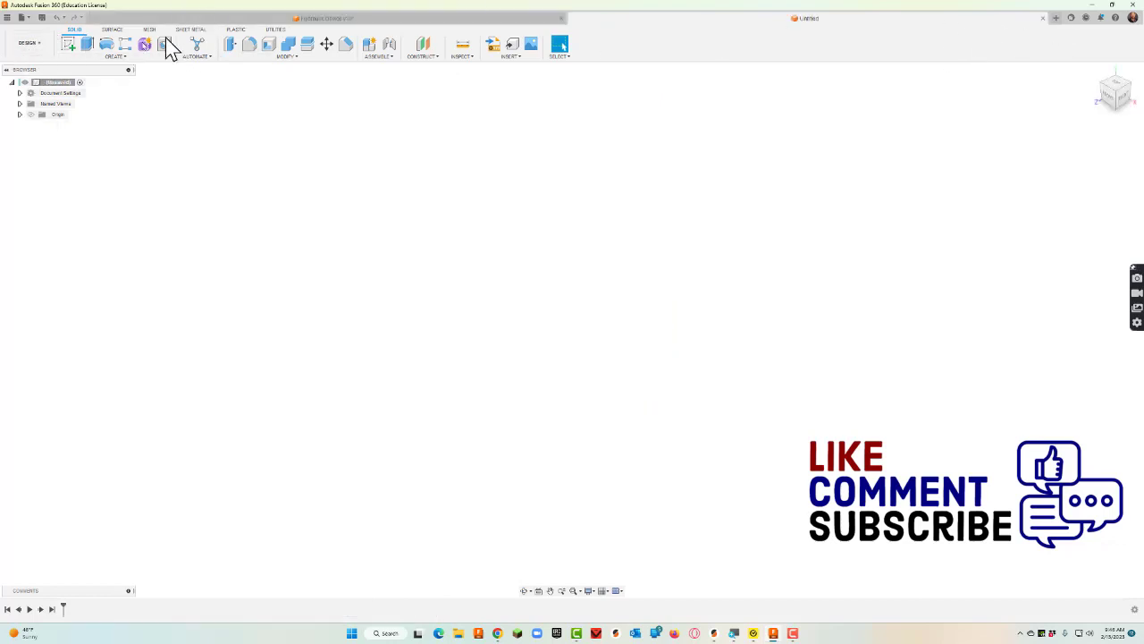
left_click(7, 17)
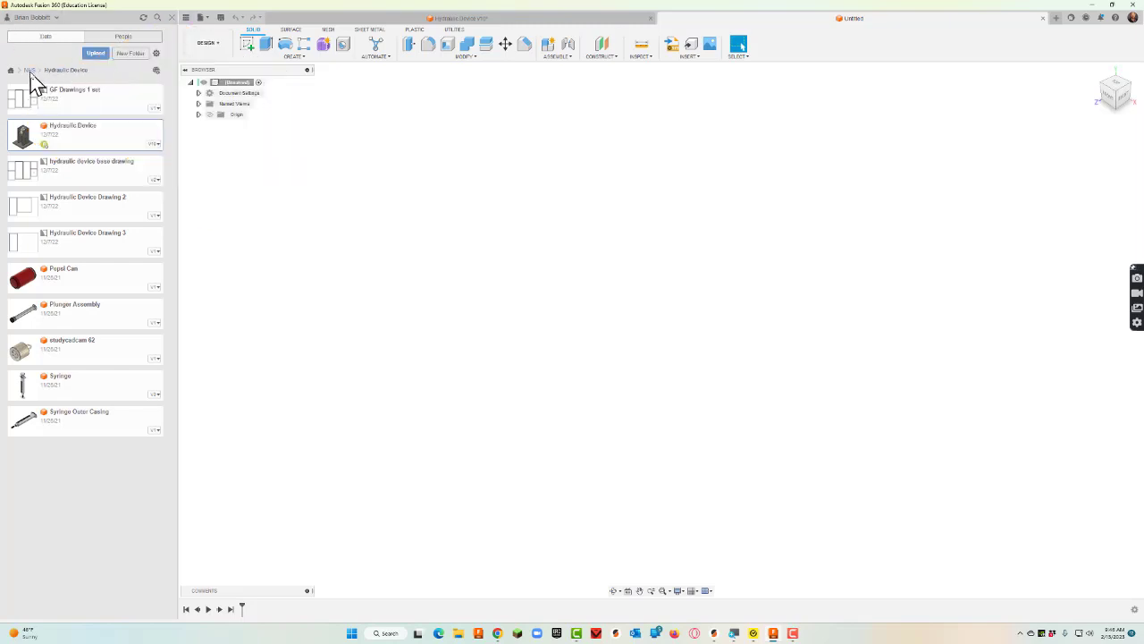
left_click(30, 71)
scroll(115, 352, "down", 1)
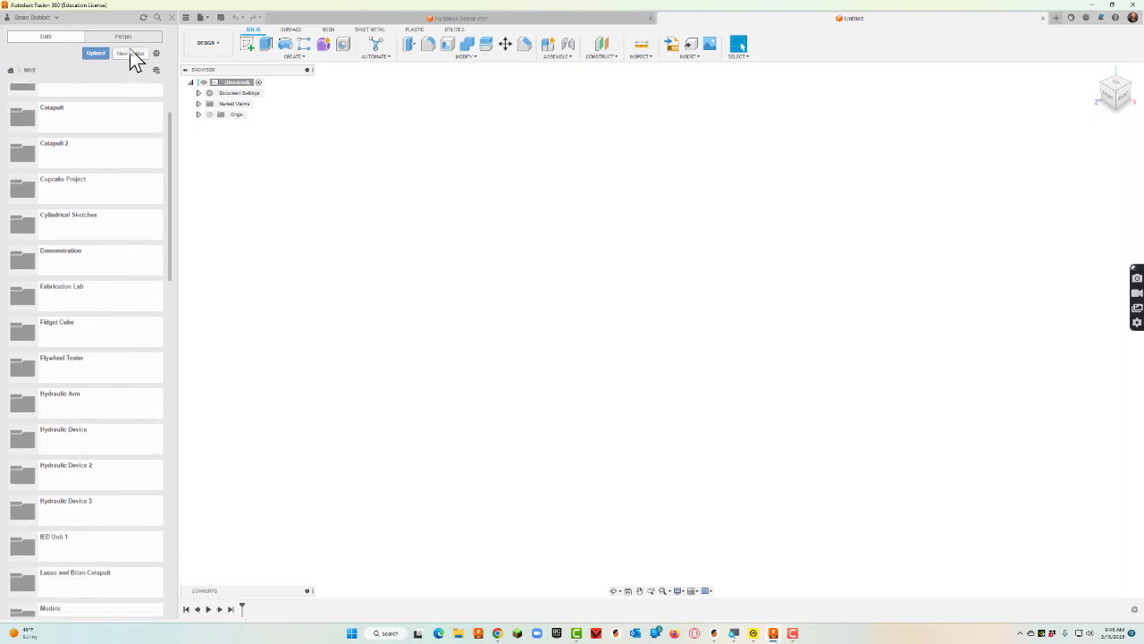
left_click(62, 518)
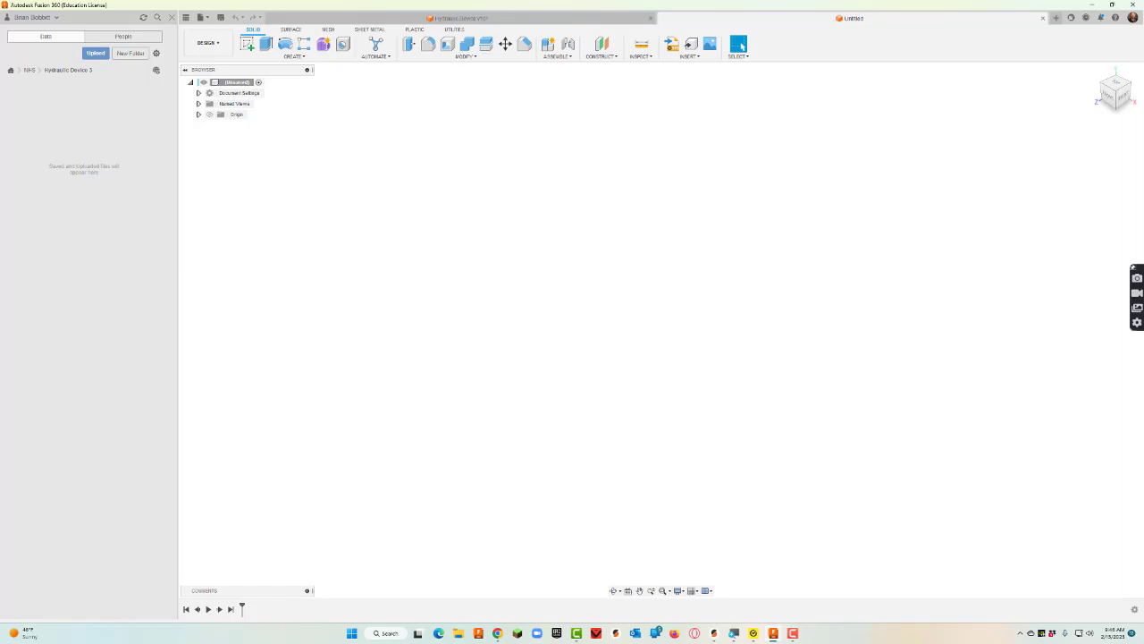
Switch to the Hydraulics presentation in the browser and open the Helpful Files and Examples slide.
key("alt+Tab")
left_click(720, 120)
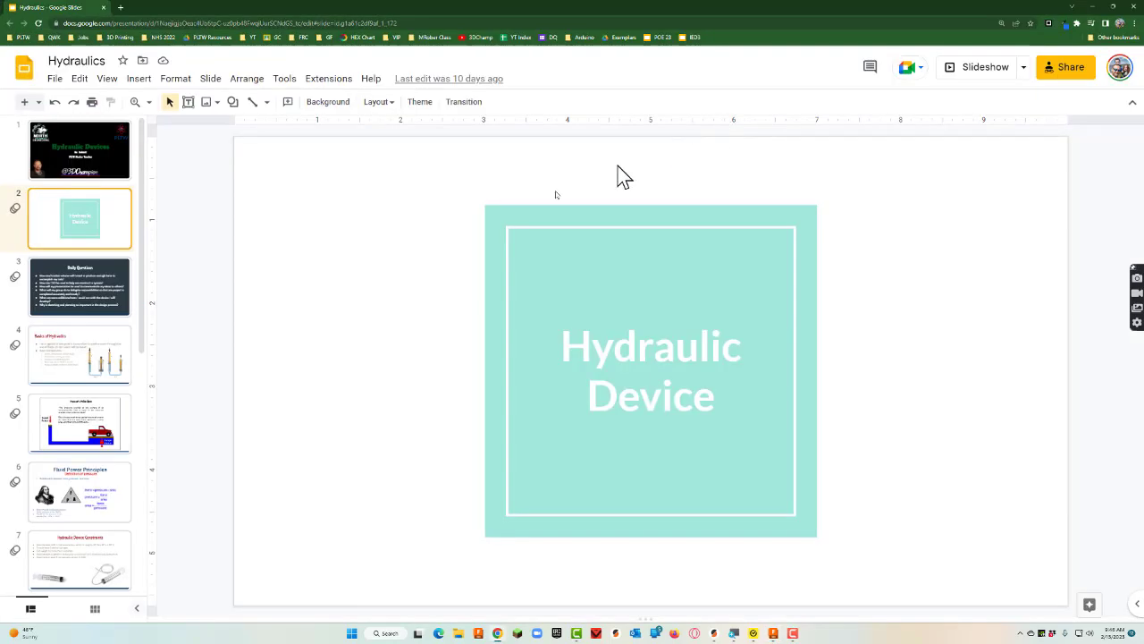
scroll(61, 342, "down", 5)
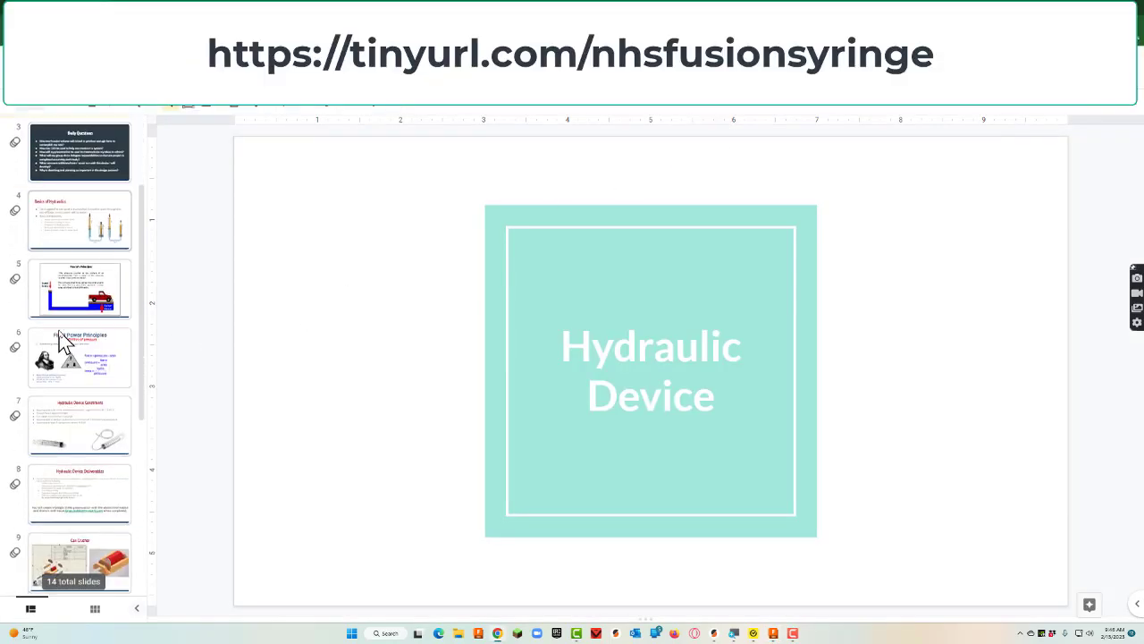
scroll(61, 343, "down", 2)
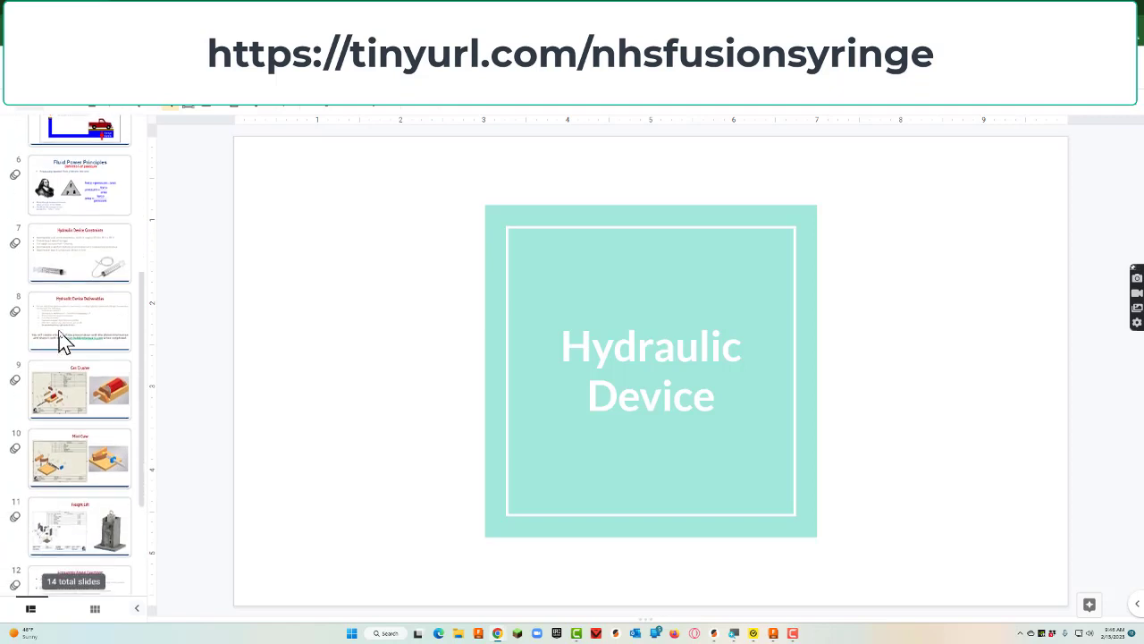
scroll(92, 295, "down", 5)
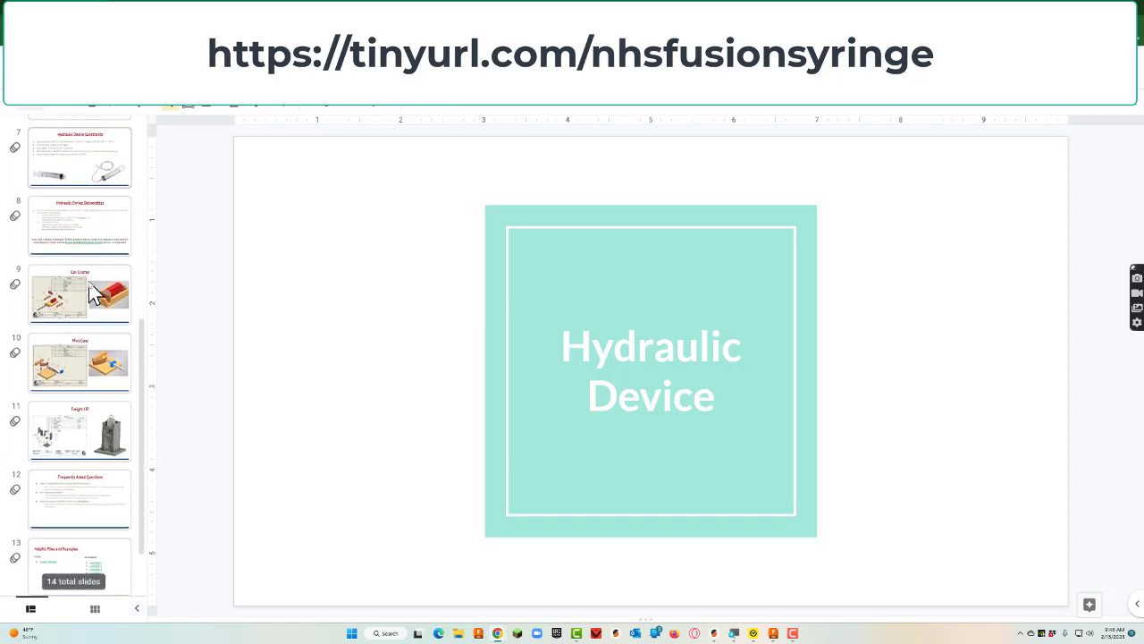
left_click(80, 474)
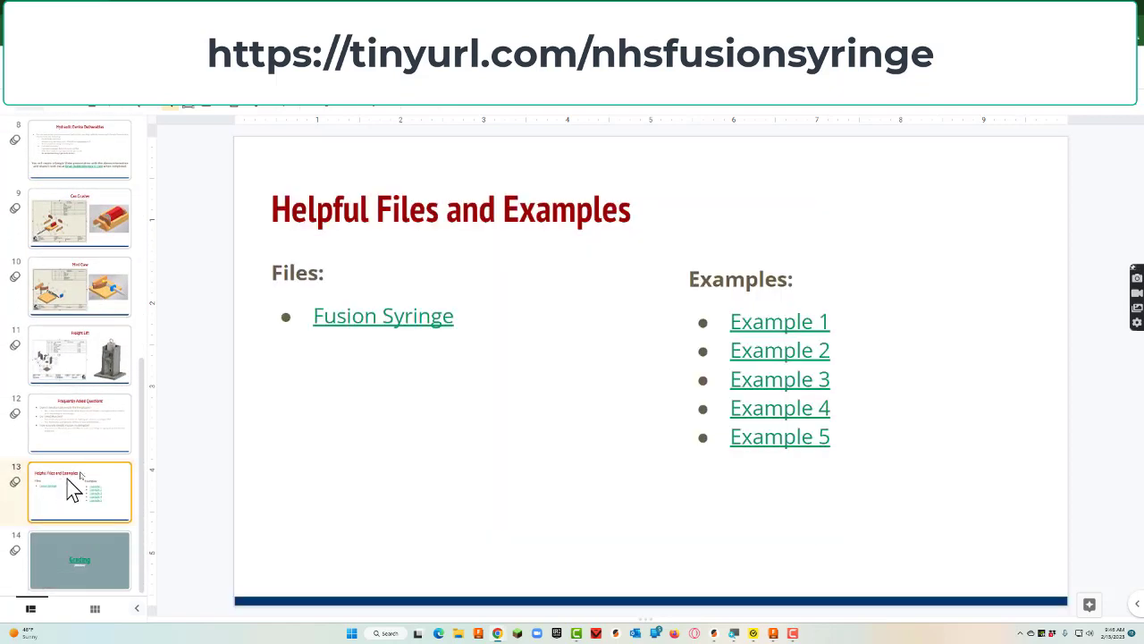
Open the Fusion Syringe link and download the Syringe v3.f3z file from Google Drive.
left_click(403, 318)
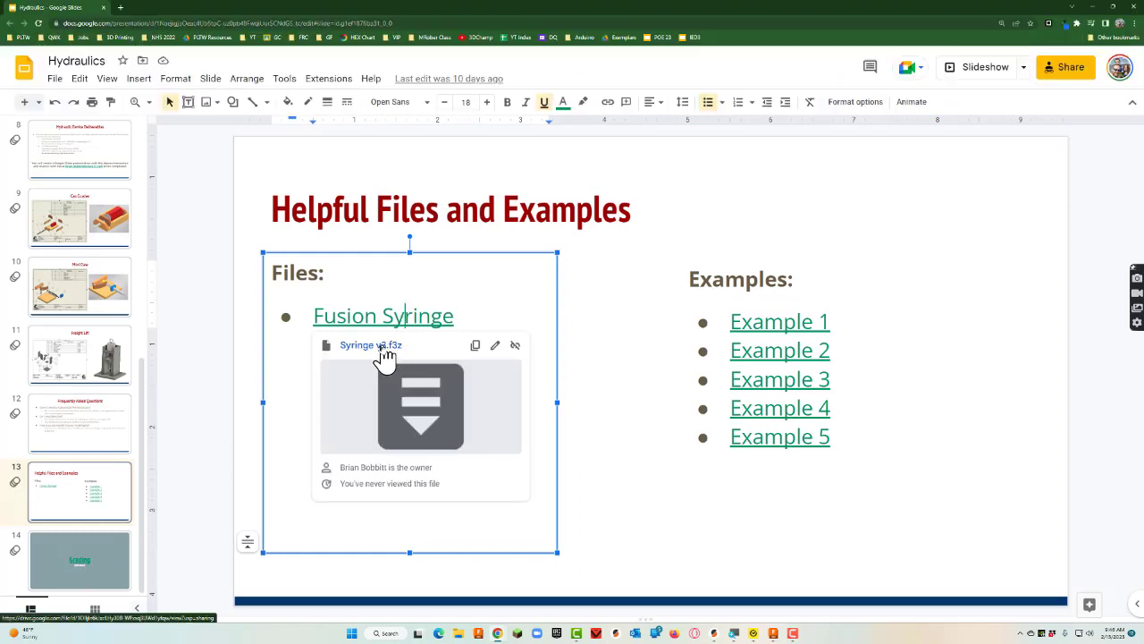
left_click(376, 349)
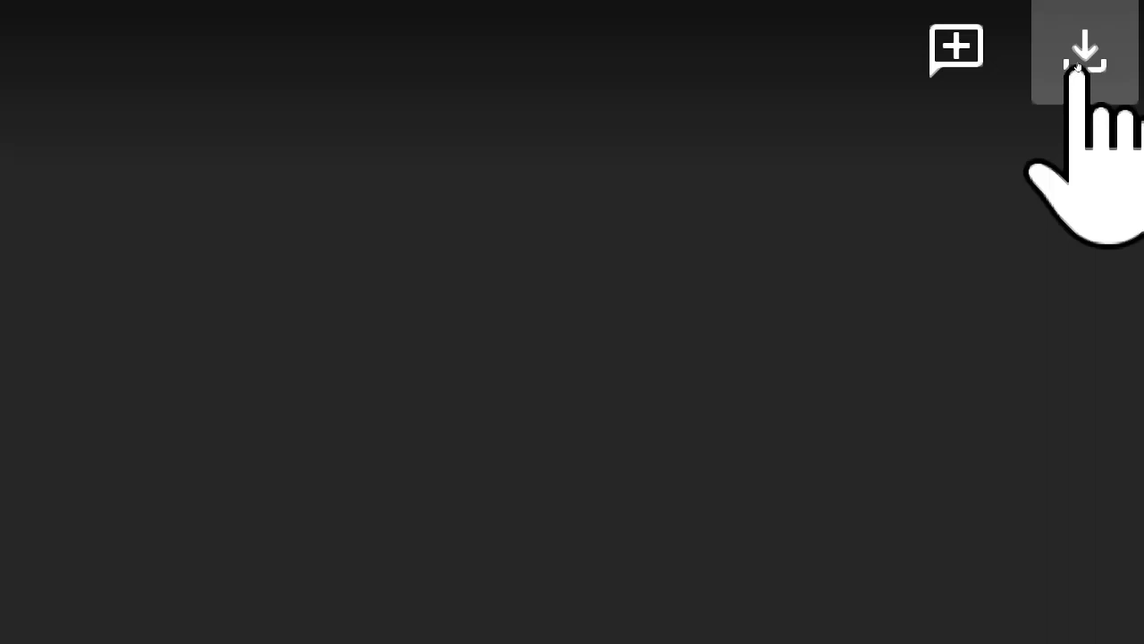
left_click(1077, 68)
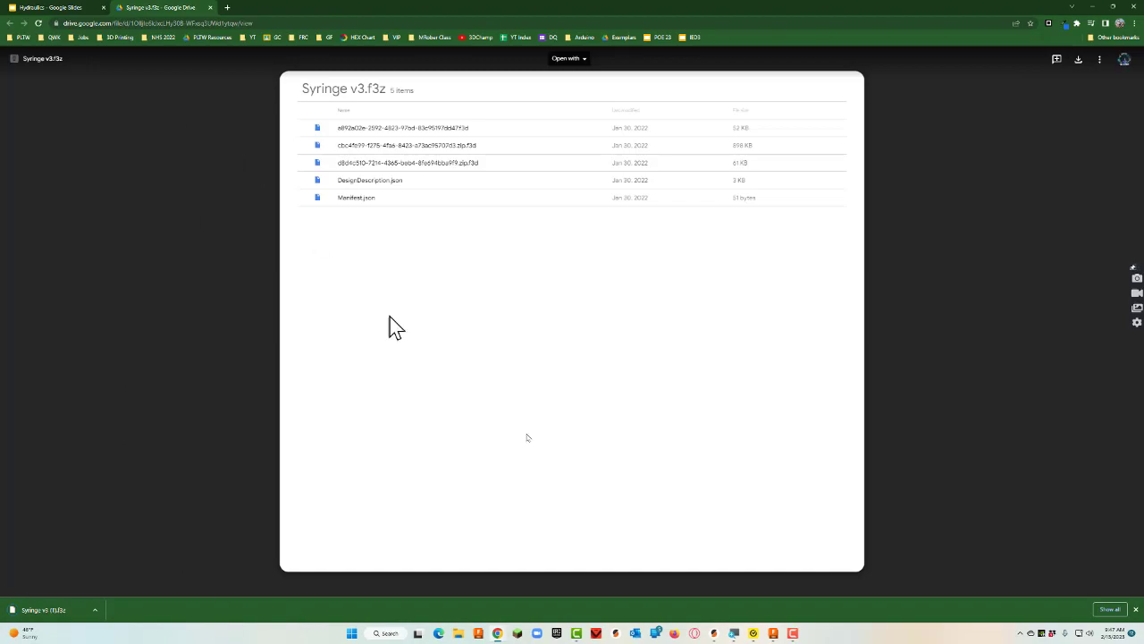
Switch to Fusion 360 and upload Syringe v3.f3z from Downloads into the Hydraulic Device 3 folder, closing the job status.
left_click(775, 635)
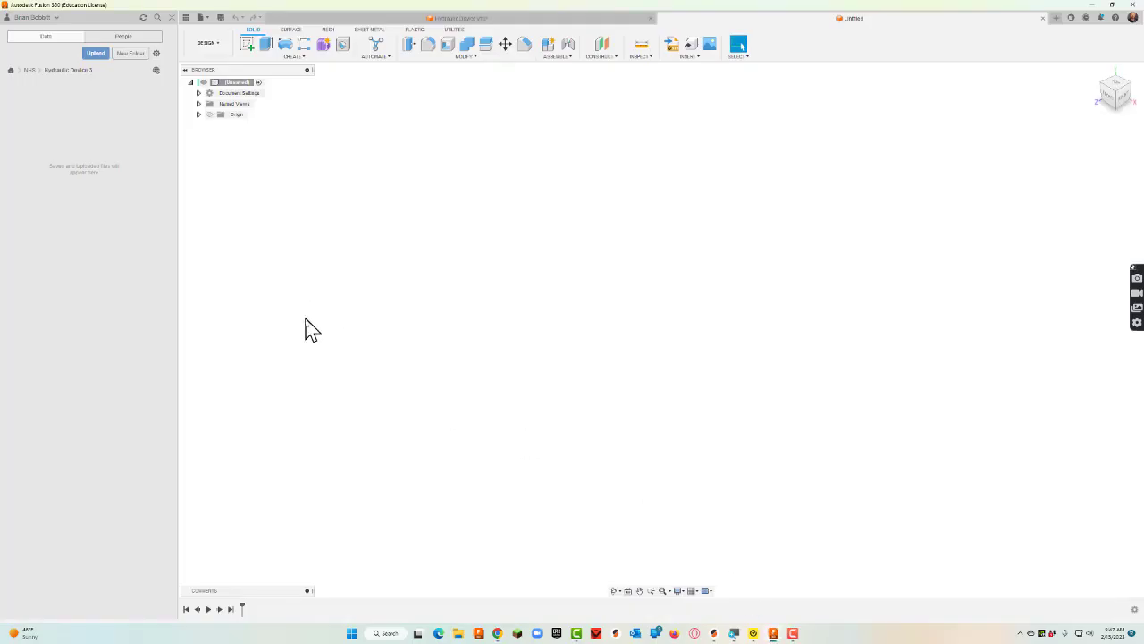
left_click(100, 54)
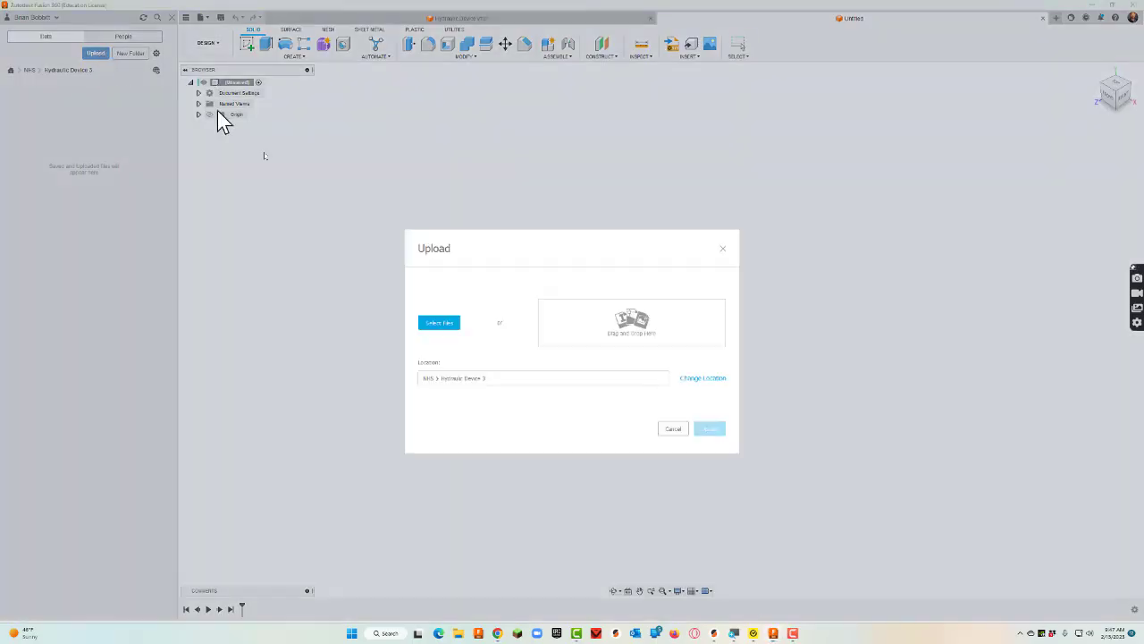
left_click(433, 324)
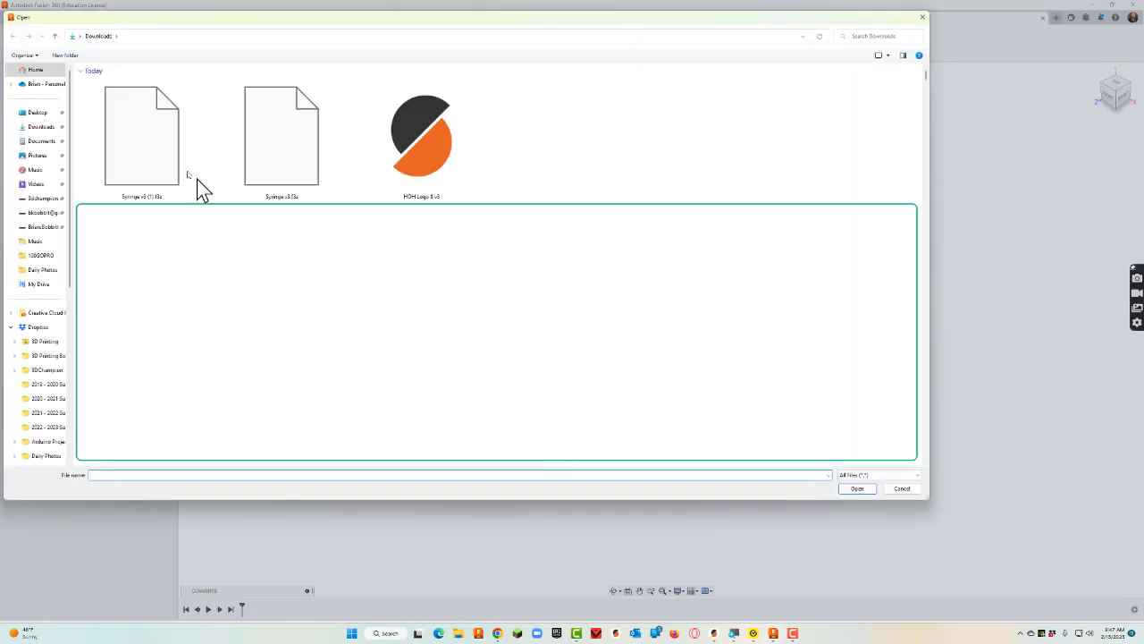
double_click(282, 145)
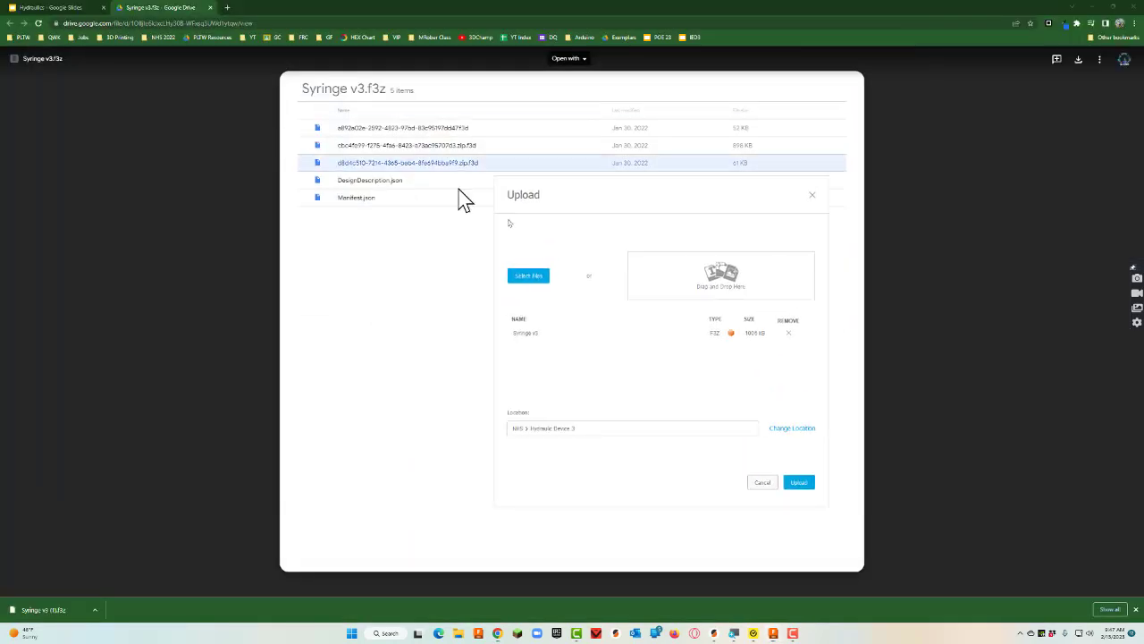
left_click(800, 483)
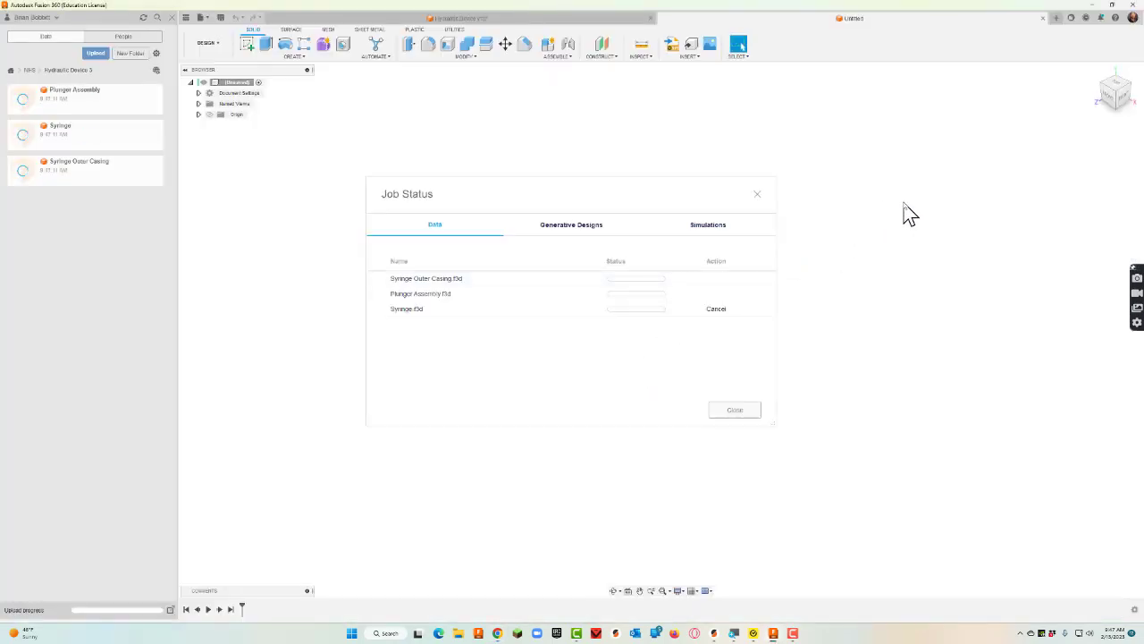
left_click(757, 194)
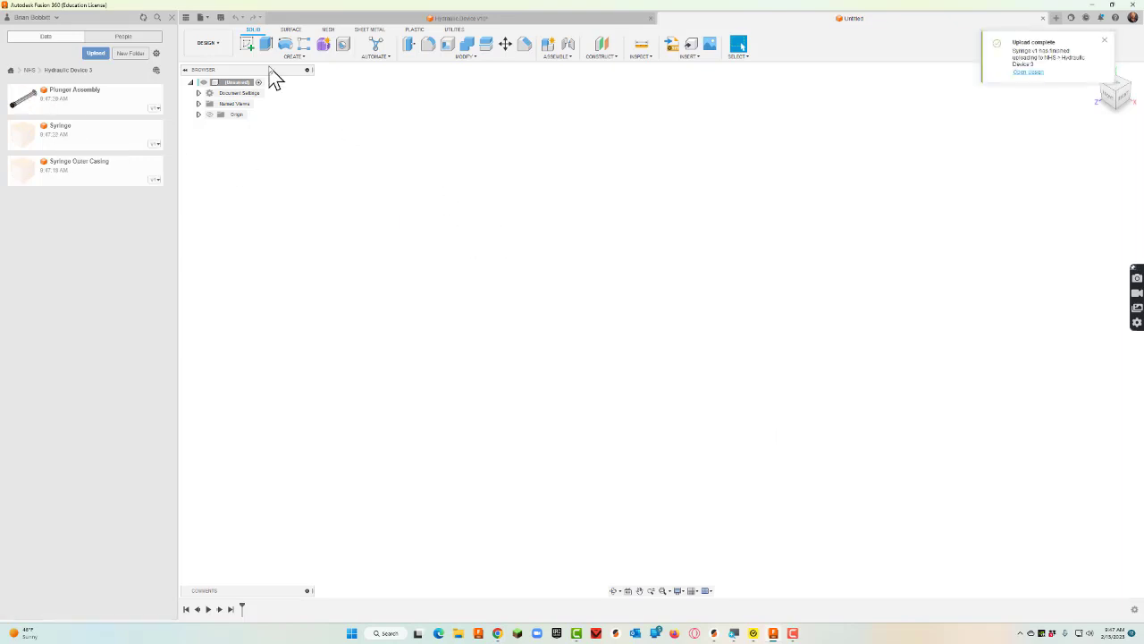
Save the blank design as Hydraulic Device in the NHS > Hydraulic Device 3 folder.
left_click(224, 22)
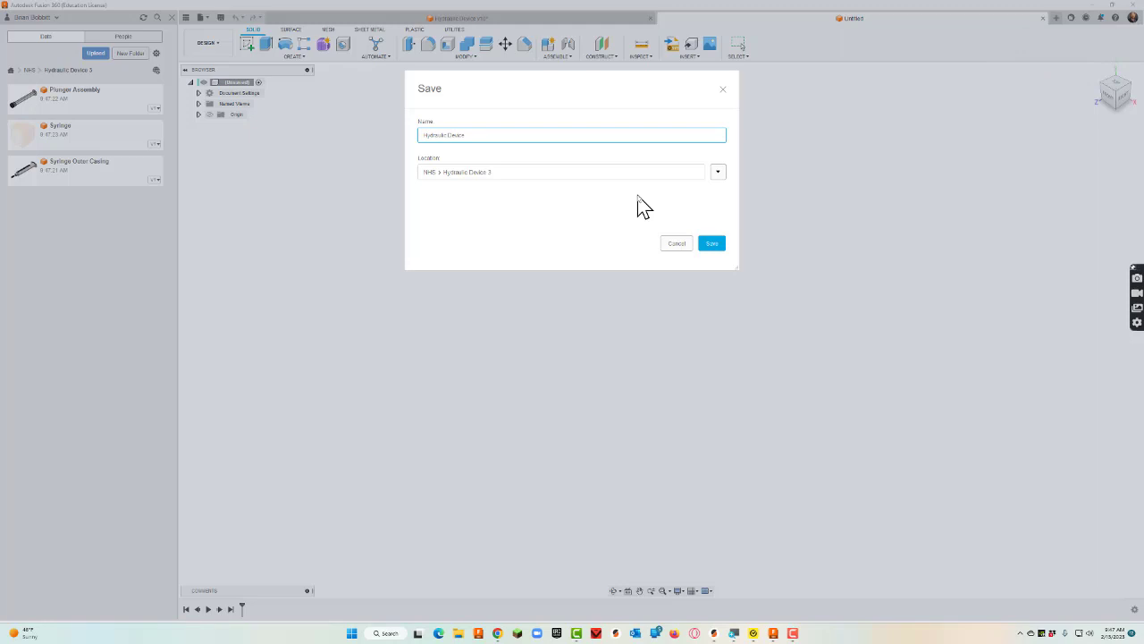
key("Return")
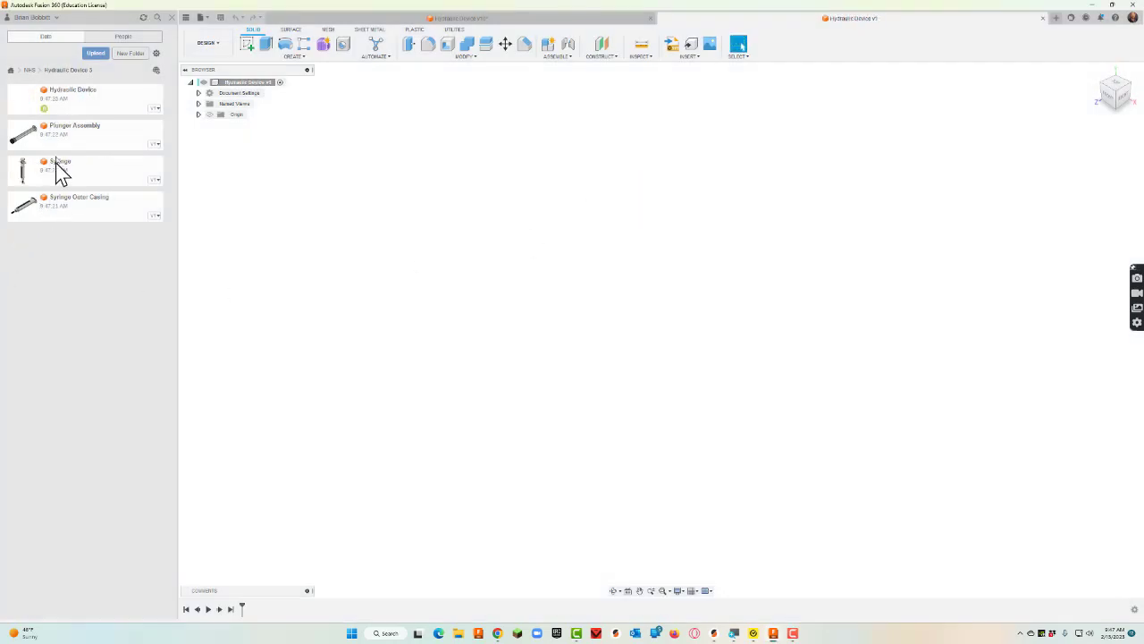
Insert the uploaded Syringe assembly into the Hydraulic Device design at its default position and hide the project file list.
left_click_drag(54, 174, 608, 225)
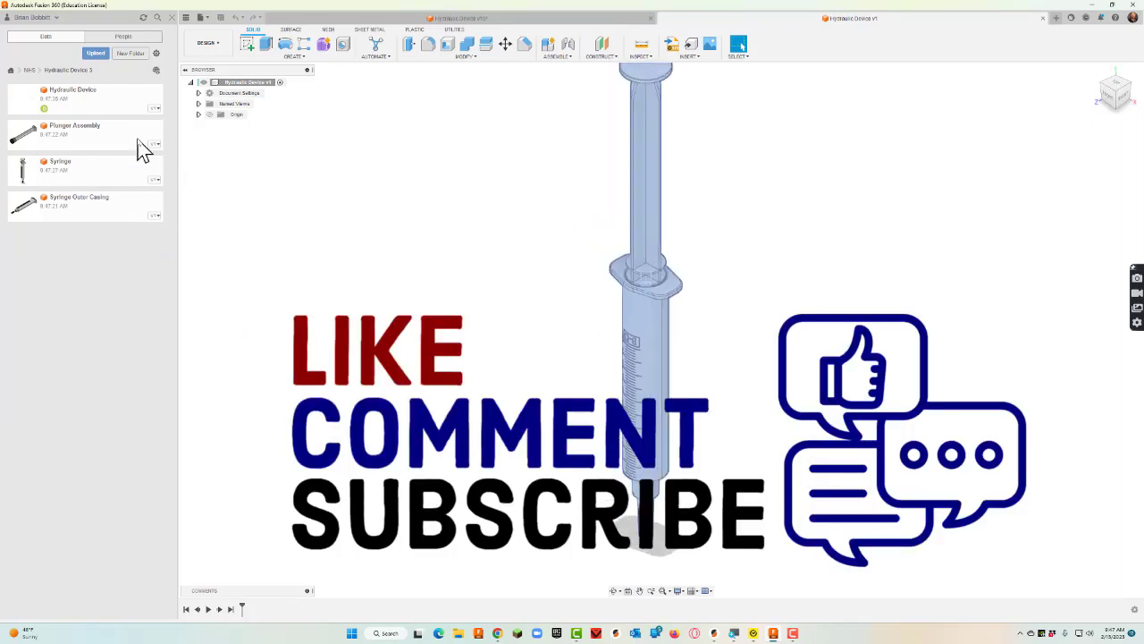
left_click(1090, 286)
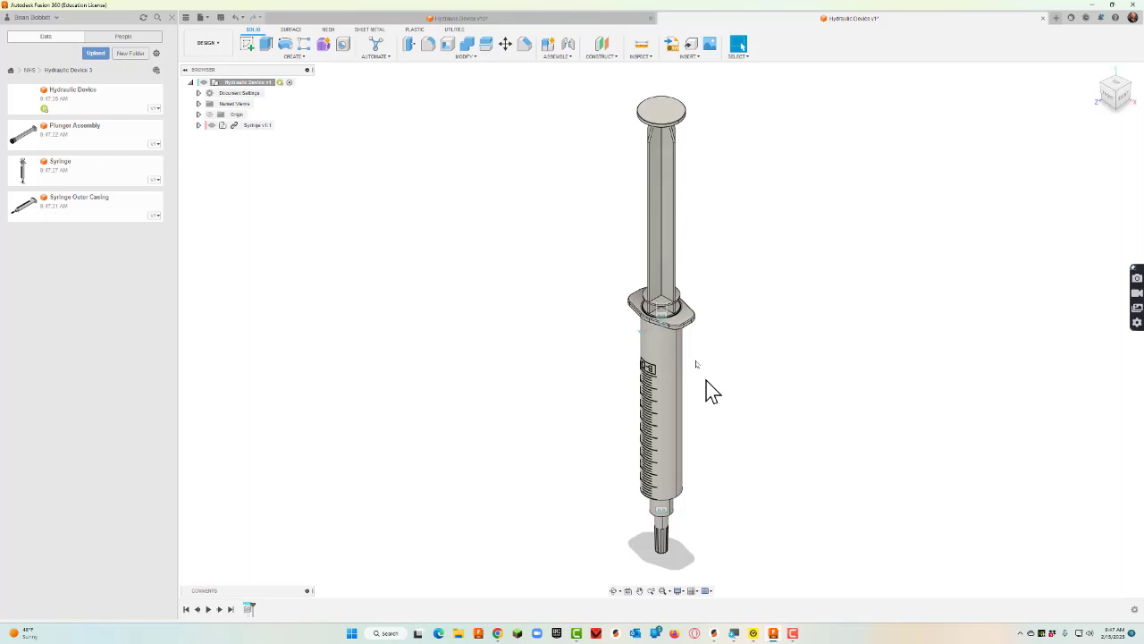
middle_click_drag(676, 173, 652, 115)
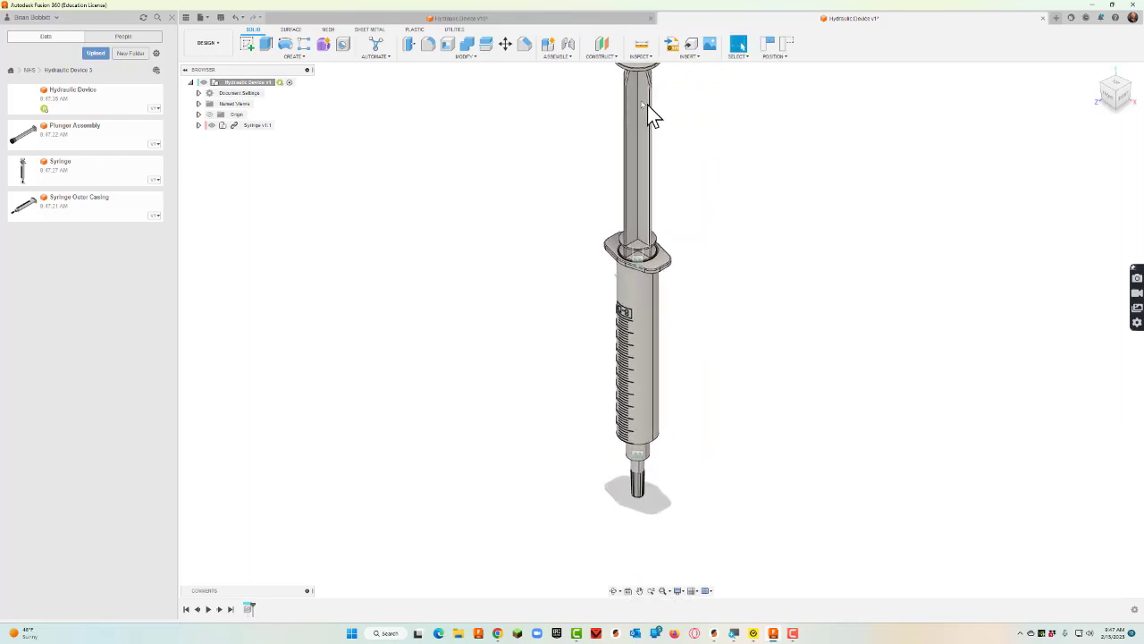
left_click(186, 18)
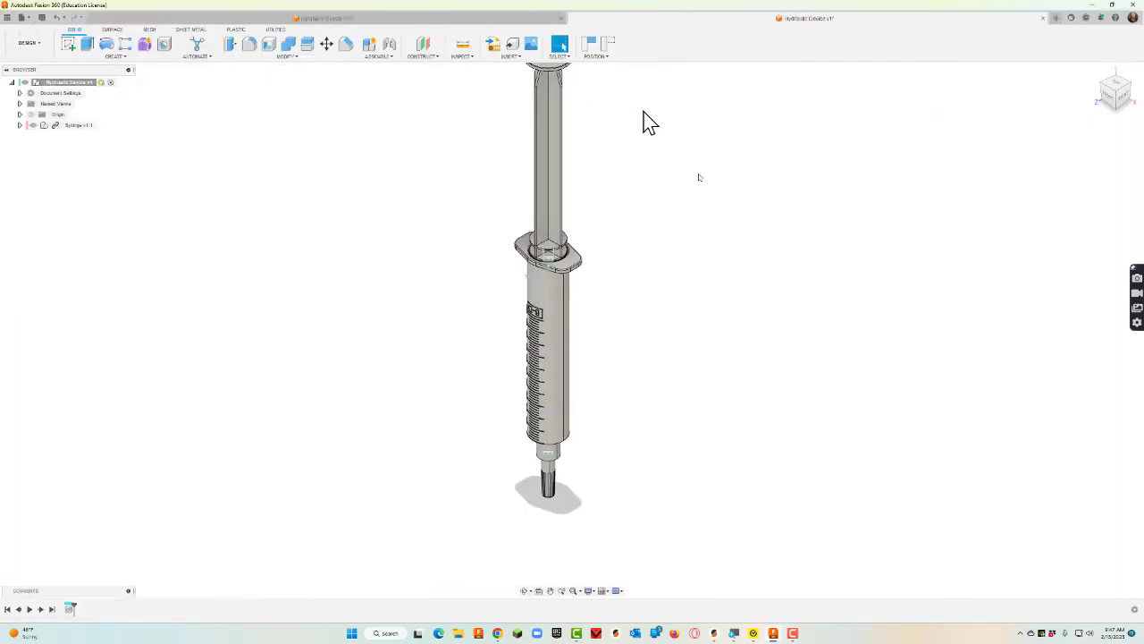
Examine the syringe and the finished Hydraulic Device reference model, focusing on how the support holds the syringe between the uprights.
left_click(525, 590)
left_click_drag(558, 461, 556, 353)
left_click(340, 16)
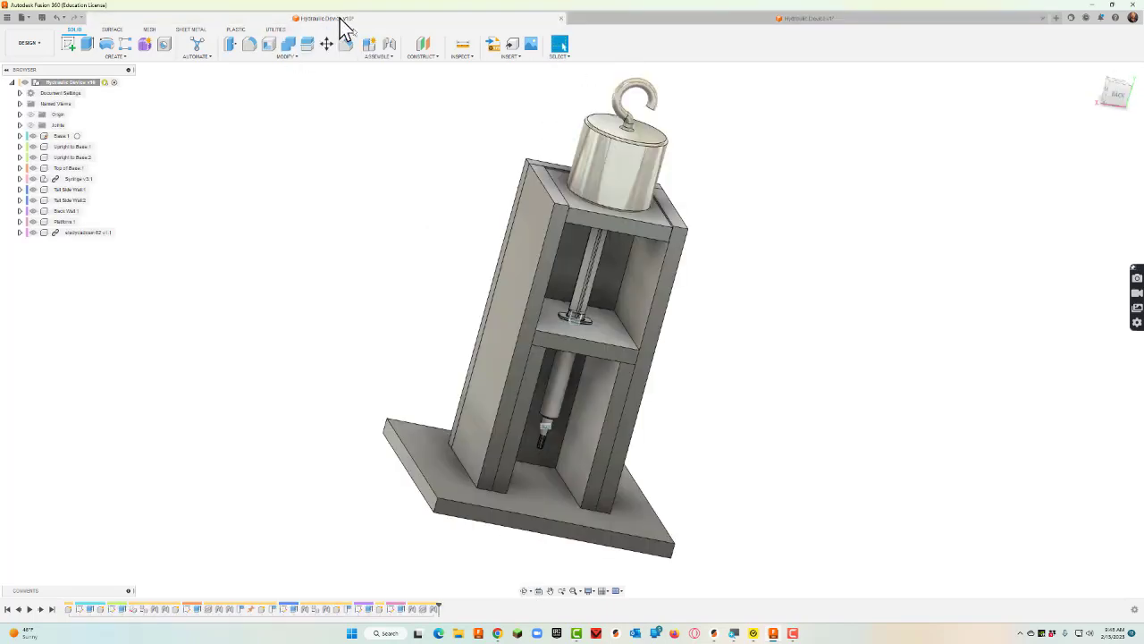
left_click_drag(610, 235, 610, 259)
left_click(525, 590)
left_click_drag(572, 452, 557, 400)
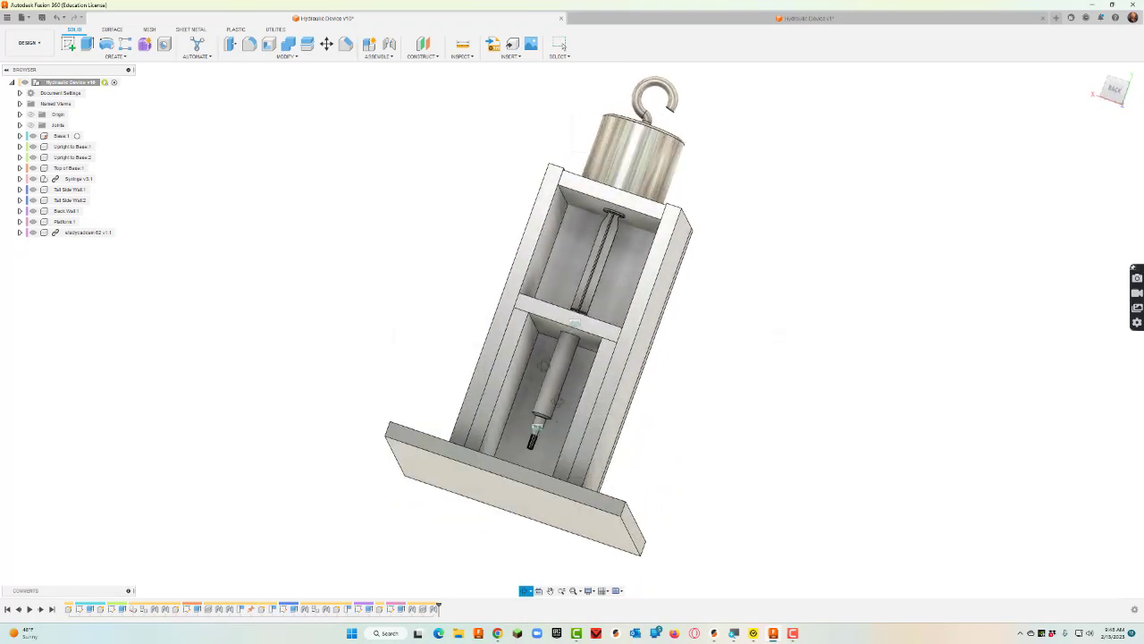
scroll(572, 319, "up", 5)
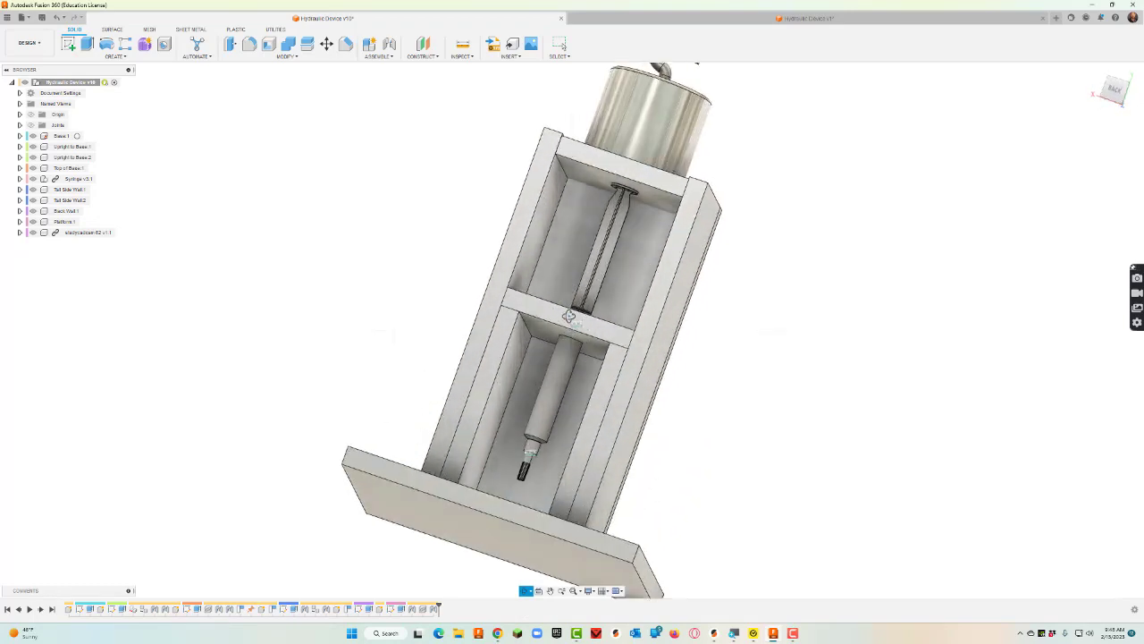
key("ctrl+Tab")
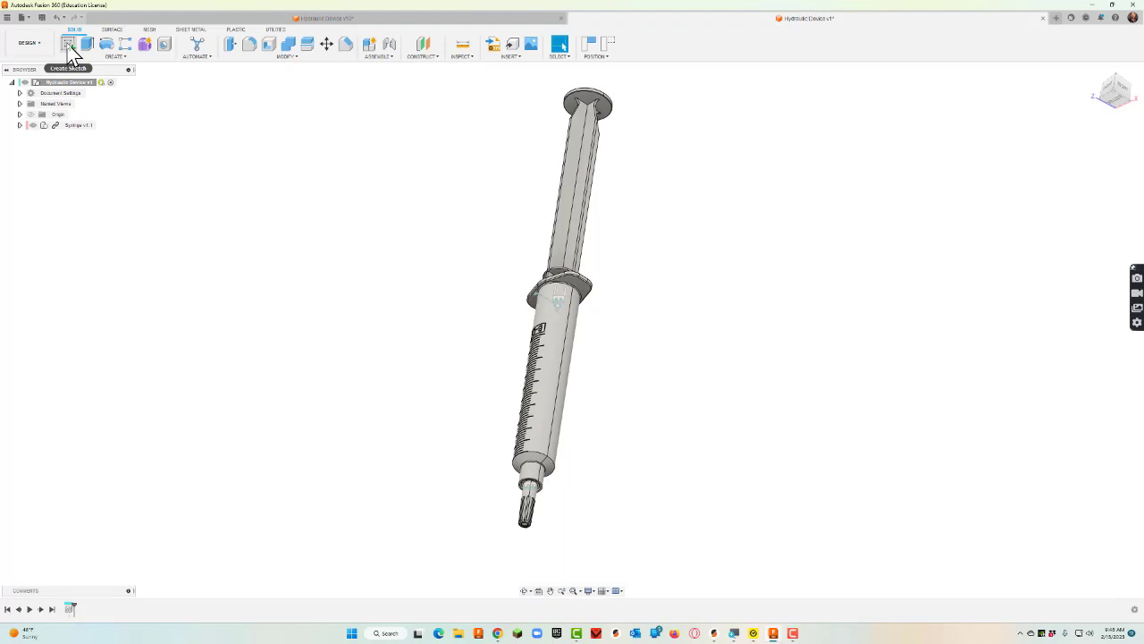
Create and activate a new internal standard component named SYRINGE SUPPORT in the Hydraulic Device design with the inserted syringe.
left_click(370, 49)
left_click_drag(1043, 173, 991, 173)
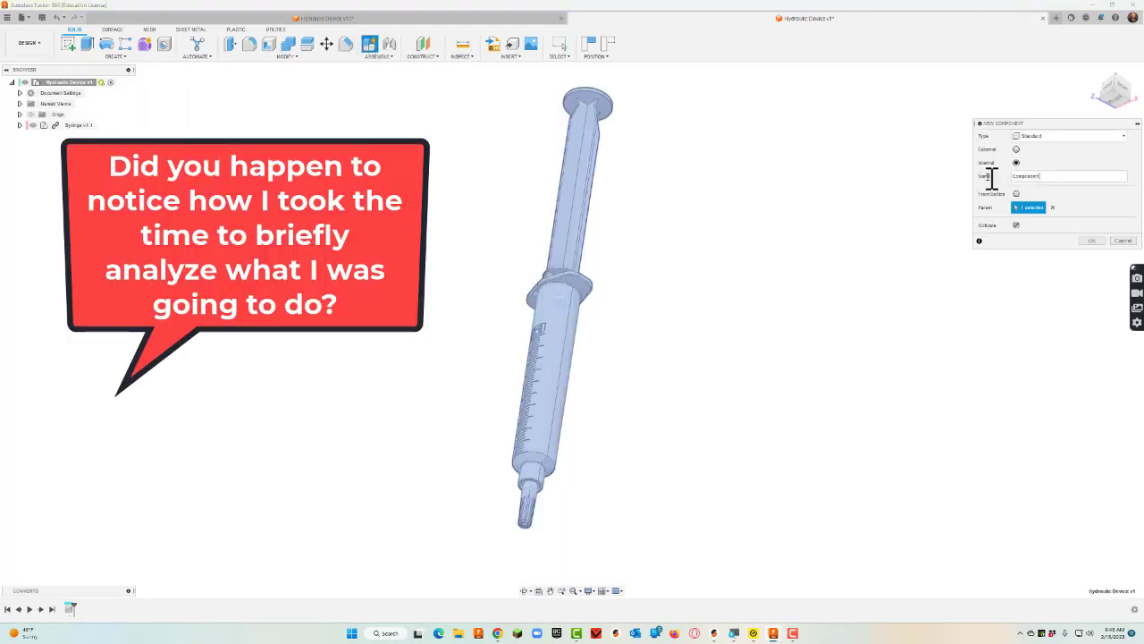
type("SYRINGE S")
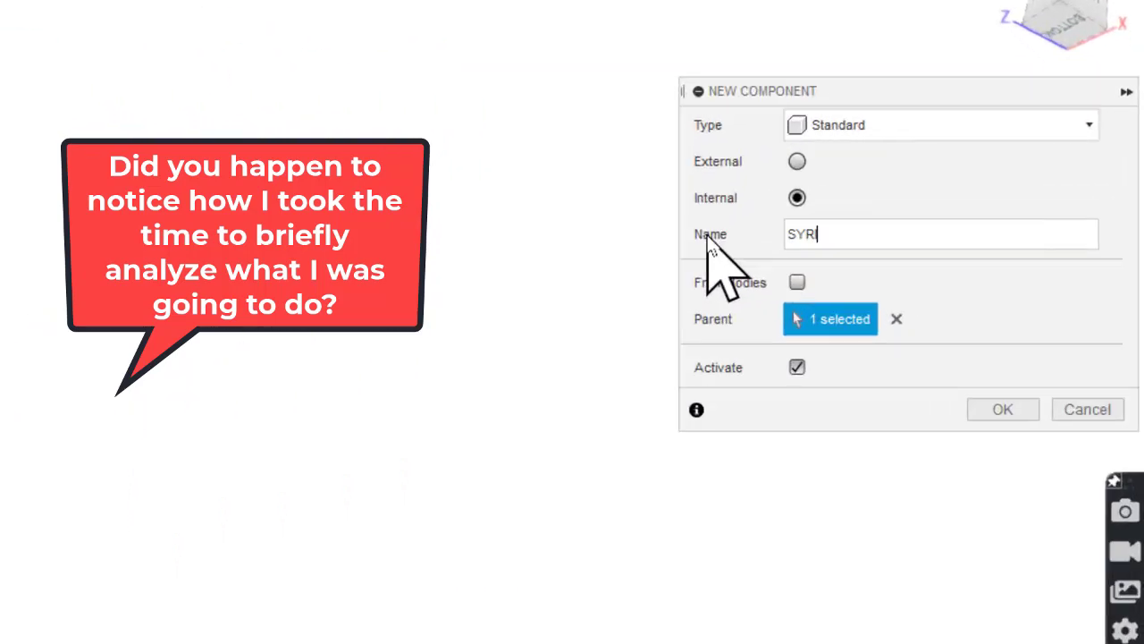
type("UPPORT")
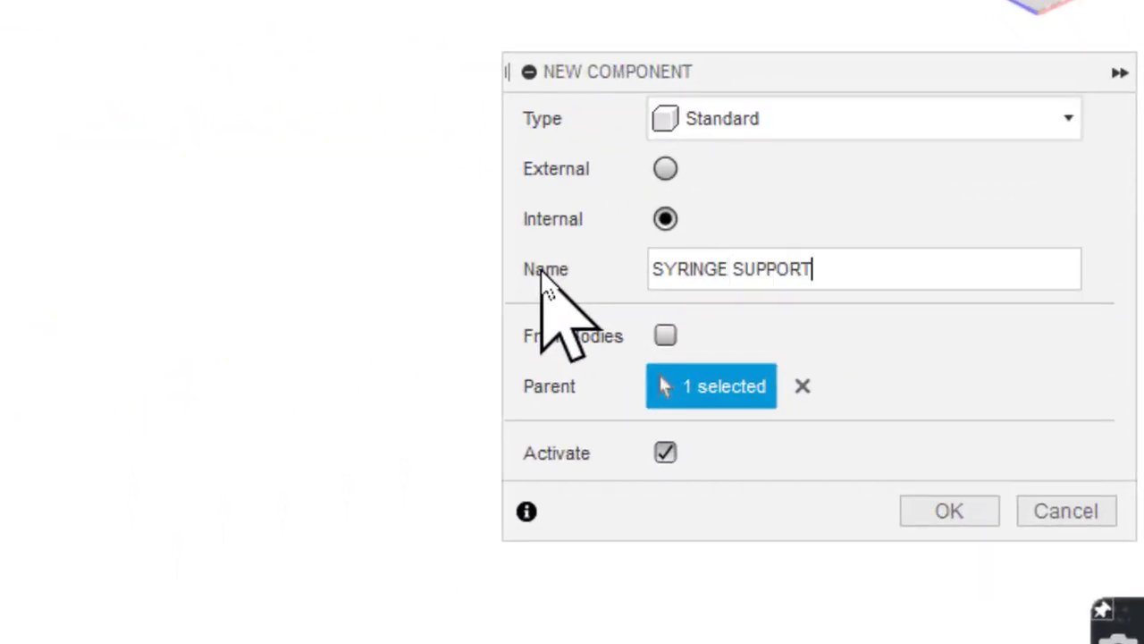
key("Return")
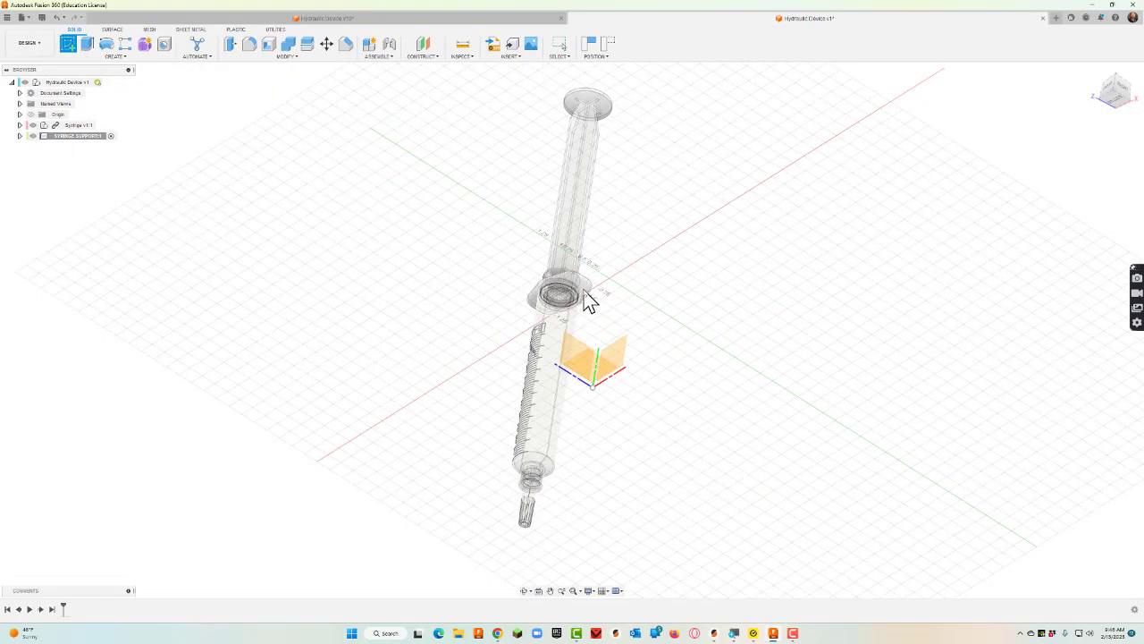
Start a sketch on the underside of the syringe's finger flange and project the barrel's circular edge.
scroll(585, 298, "up", 5)
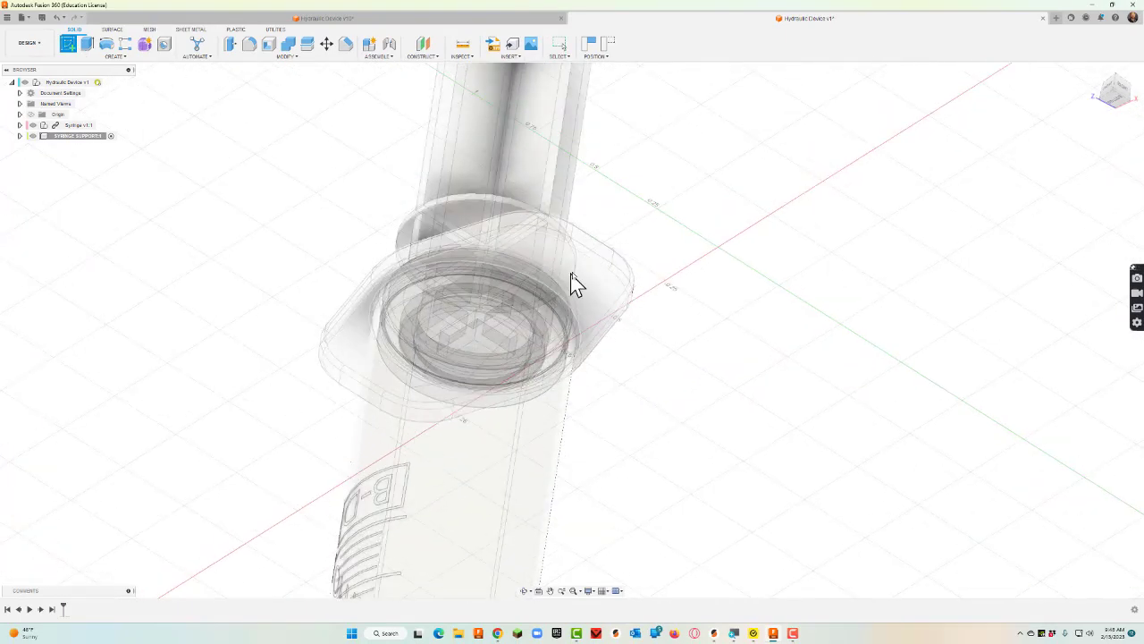
left_click(584, 285)
left_click(643, 332)
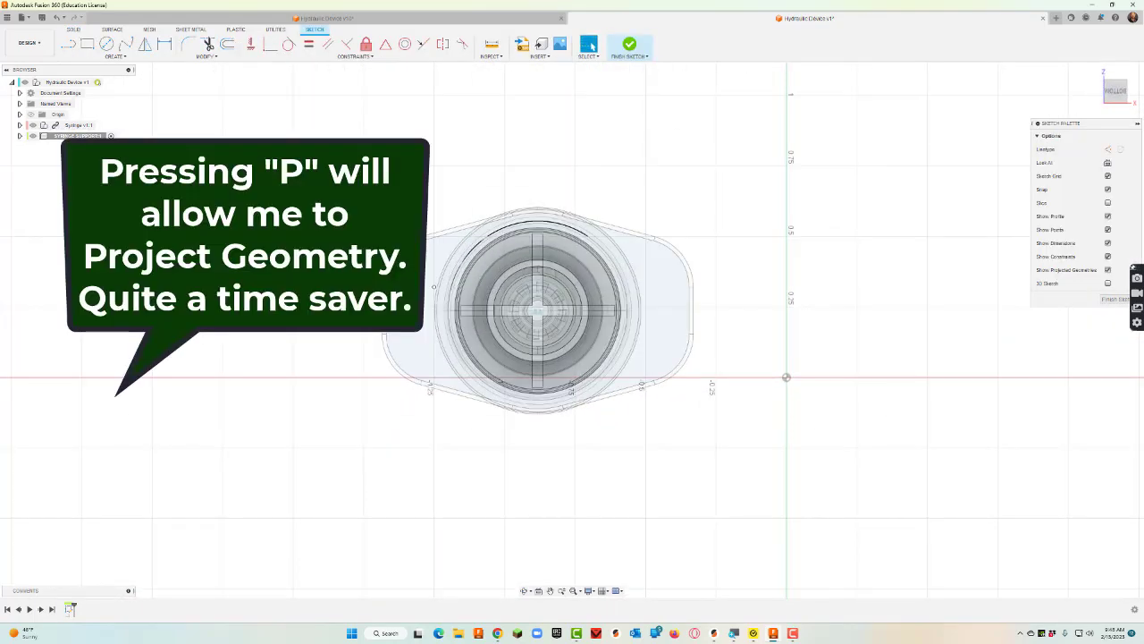
key("p")
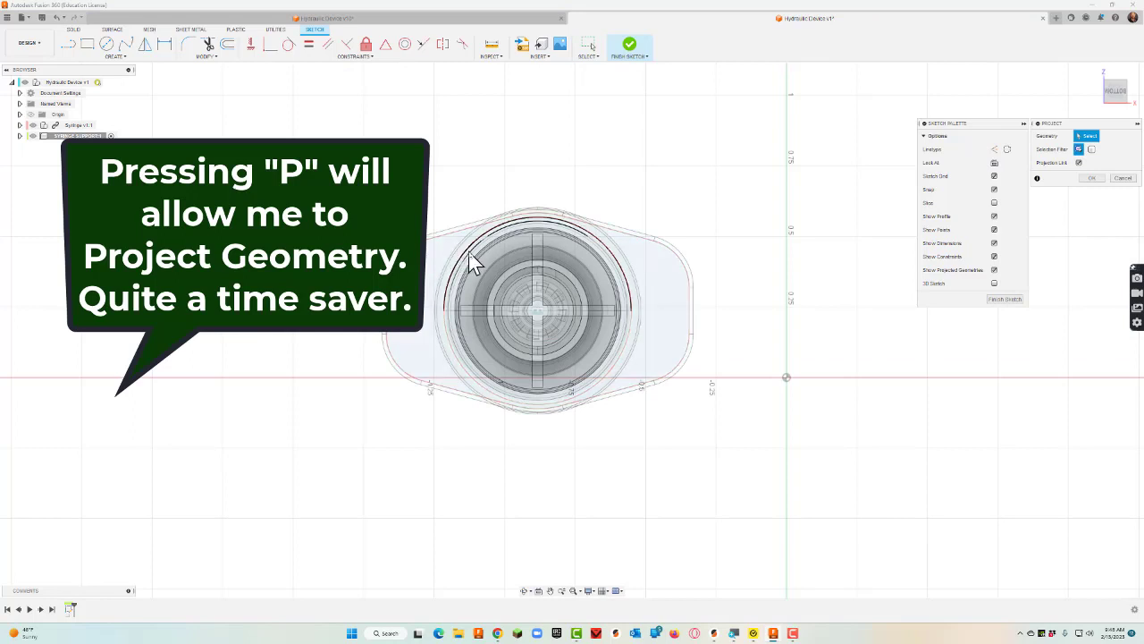
Draw a 0.75 in diameter circle centred on the syringe barrel.
left_click(106, 45)
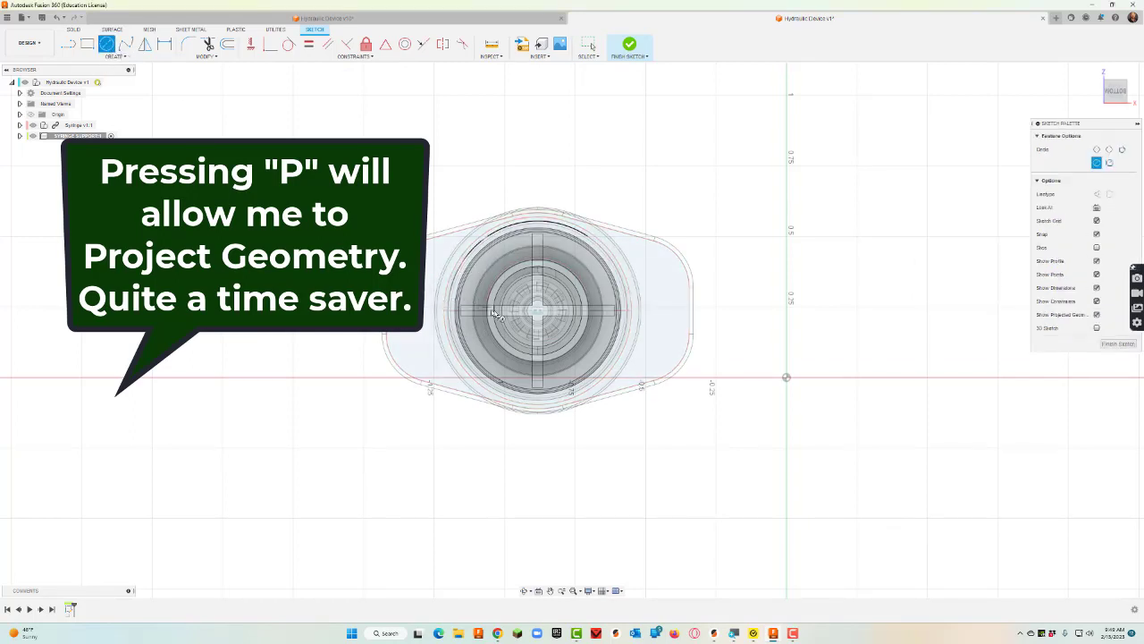
left_click(547, 309)
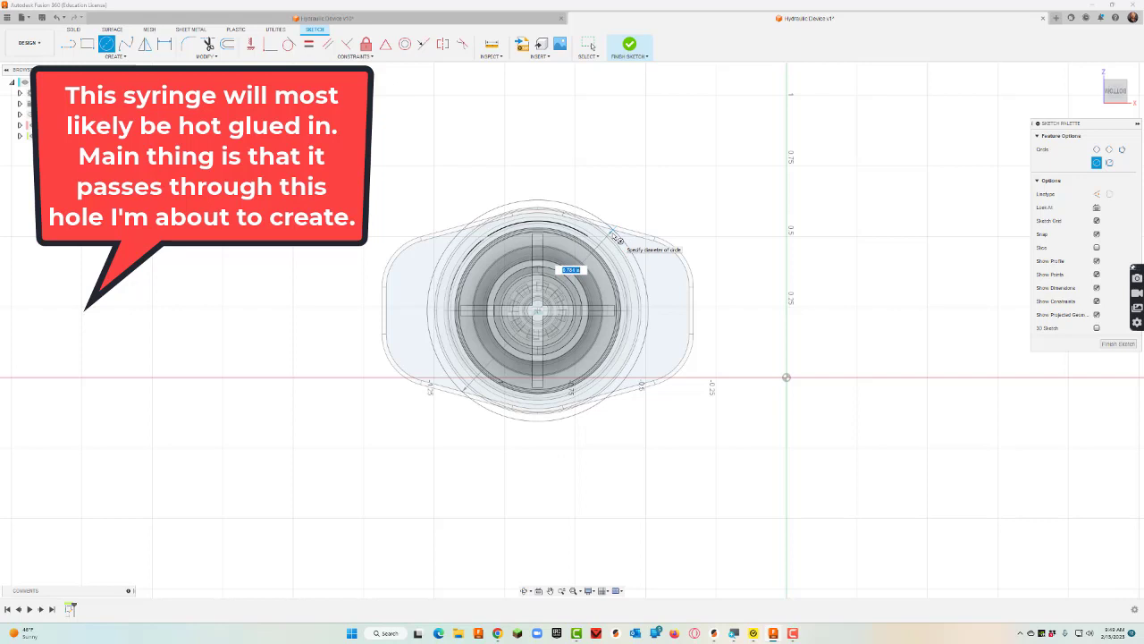
type(".75")
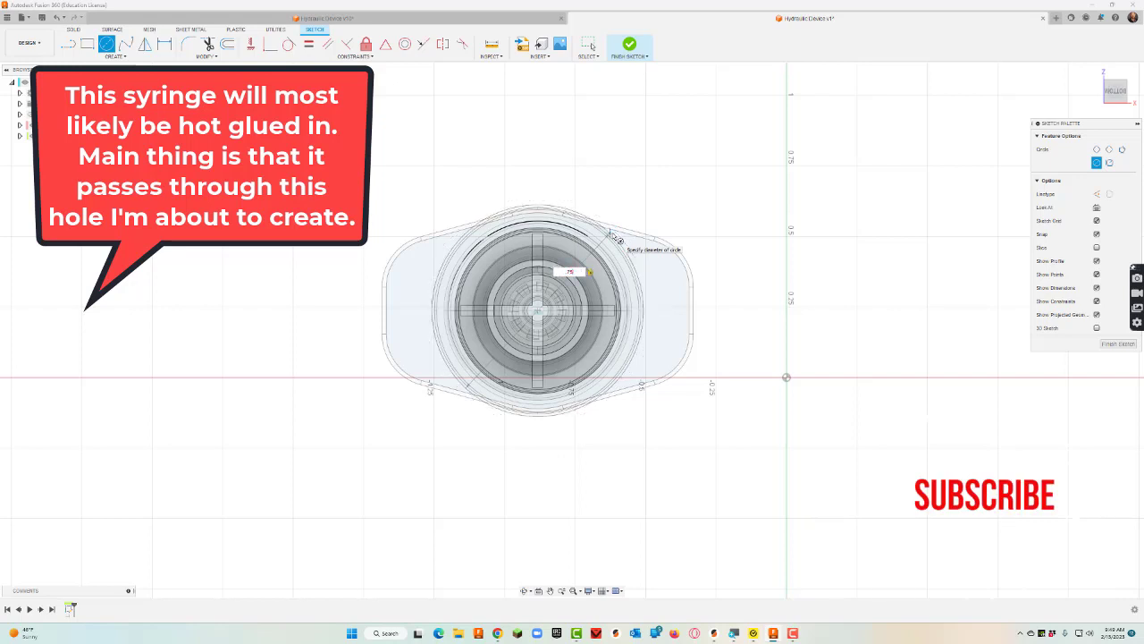
key("Return")
key("Escape")
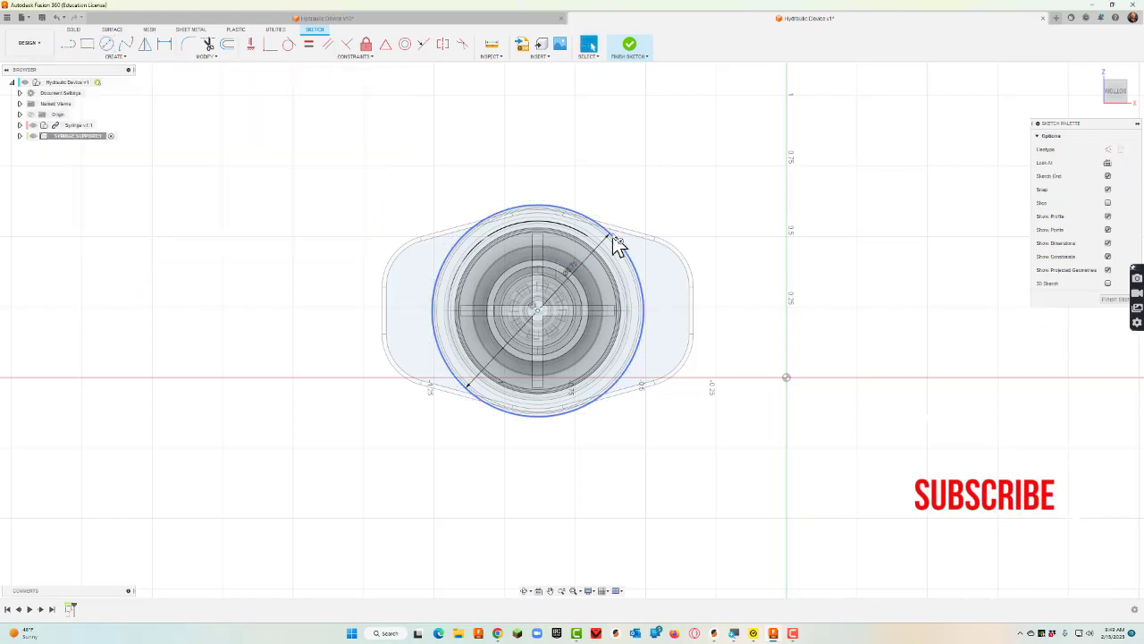
Draw a 2 in by 2 in center rectangle around the circle, centred on the syringe barrel.
left_click(114, 57)
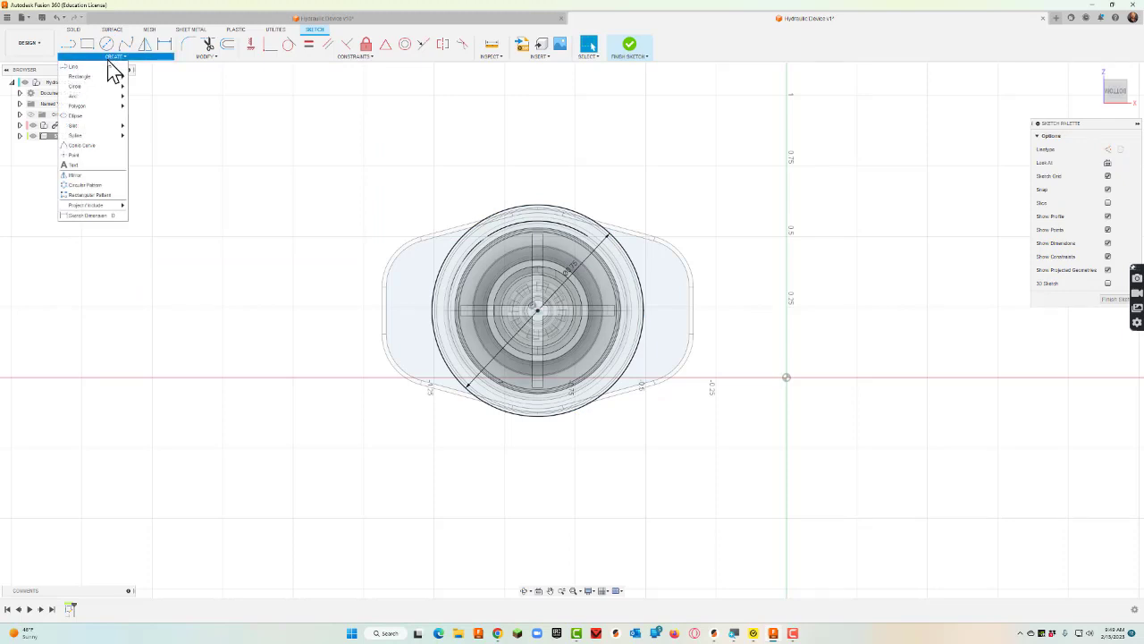
mouse_move(101, 77)
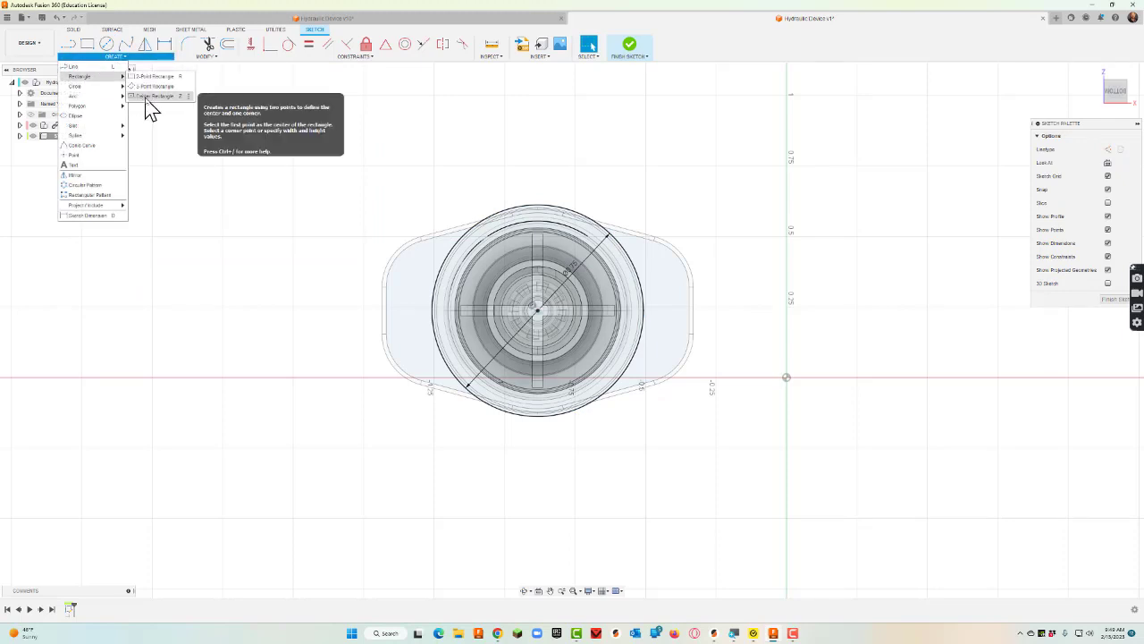
left_click(152, 96)
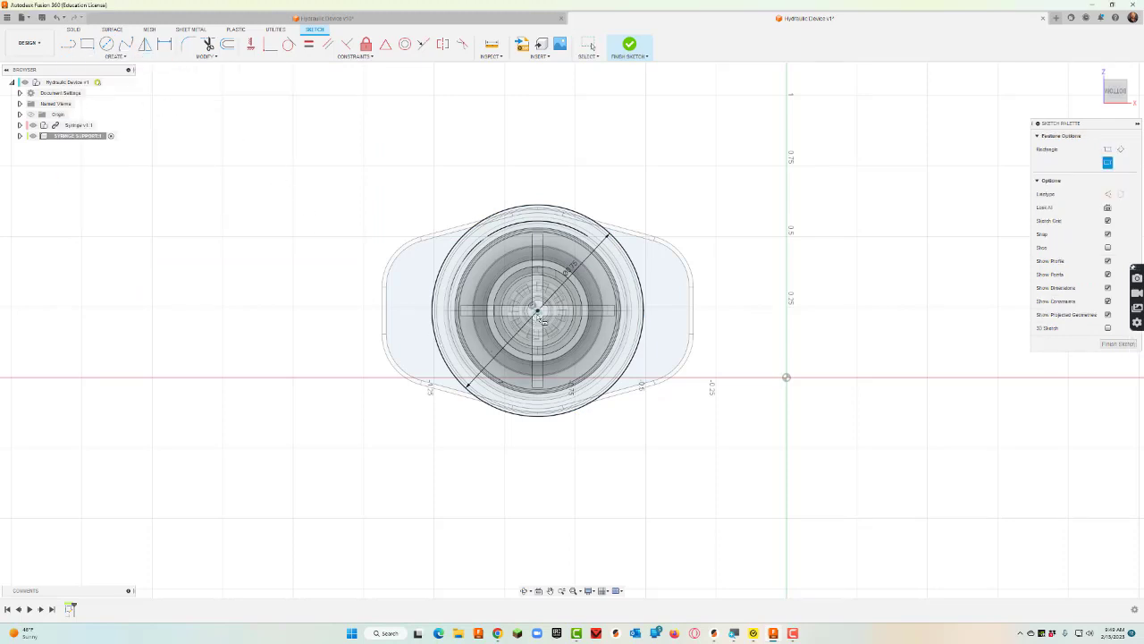
left_click(537, 310)
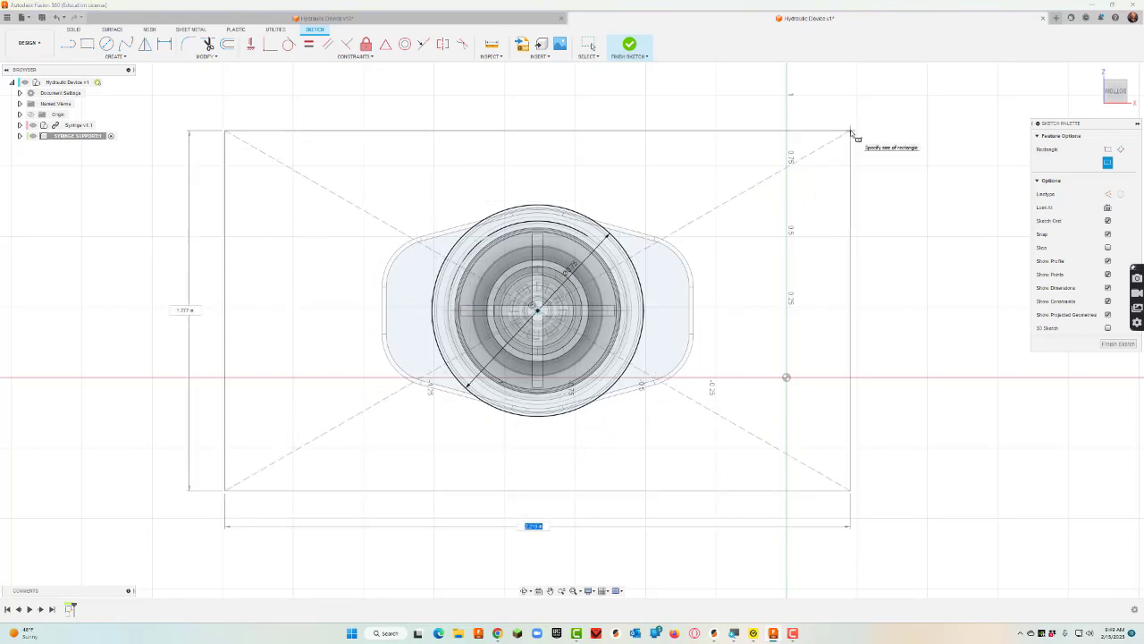
type("2")
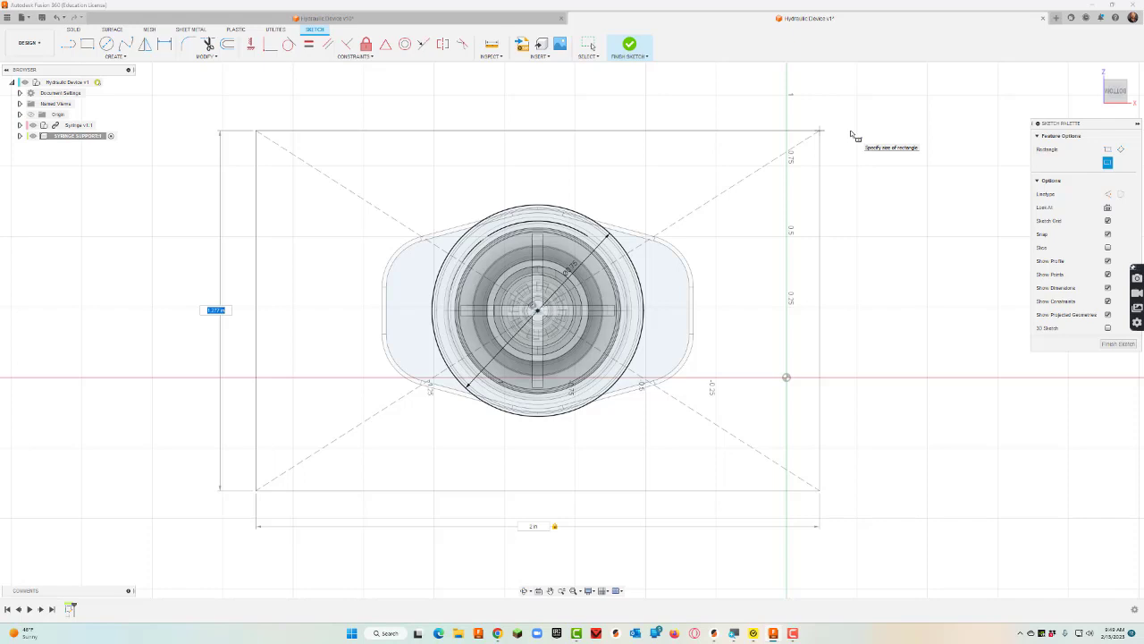
type("2")
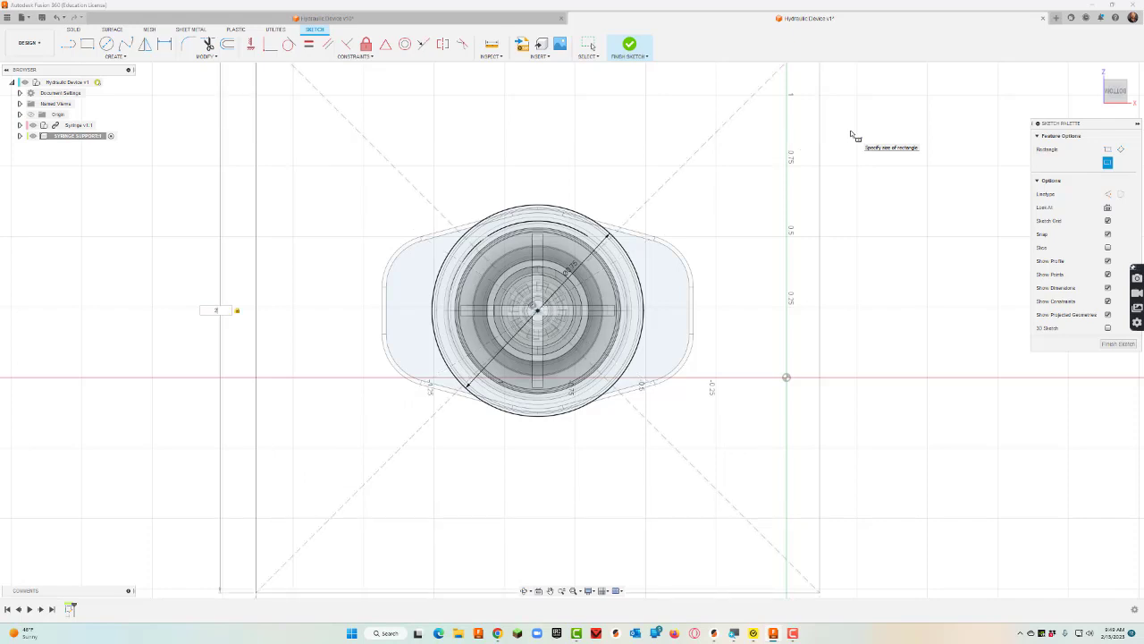
key("Return")
Extrude the square profile and both flange-shaped regions as a new body, leaving the circular syringe hole open.
key("e")
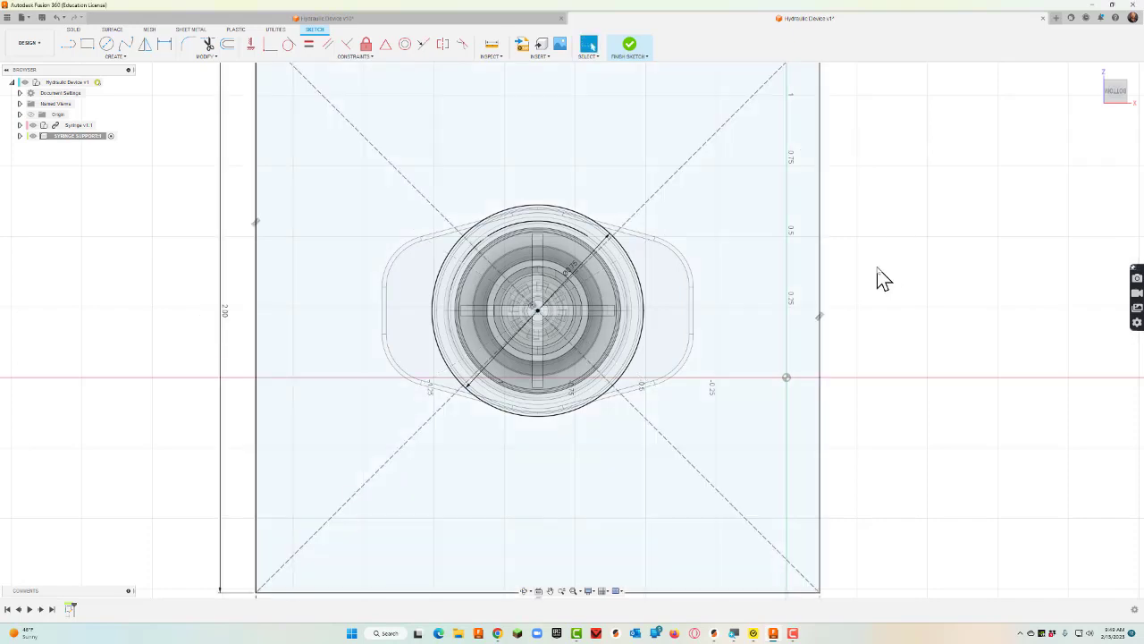
left_click(758, 201)
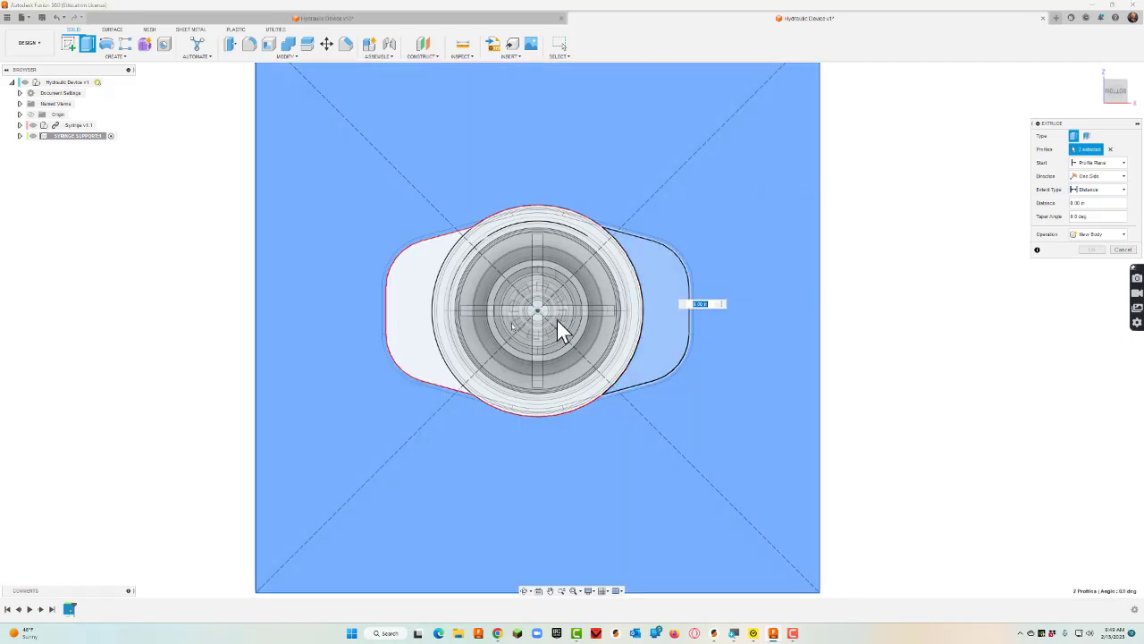
left_click(402, 291)
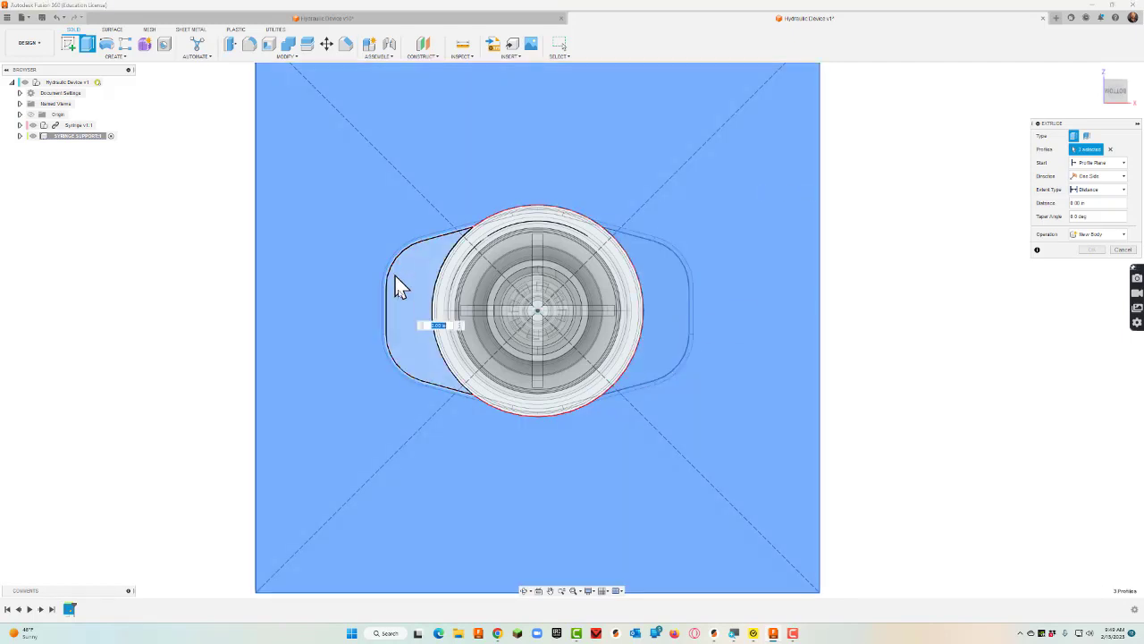
left_click(692, 456)
left_click(770, 572)
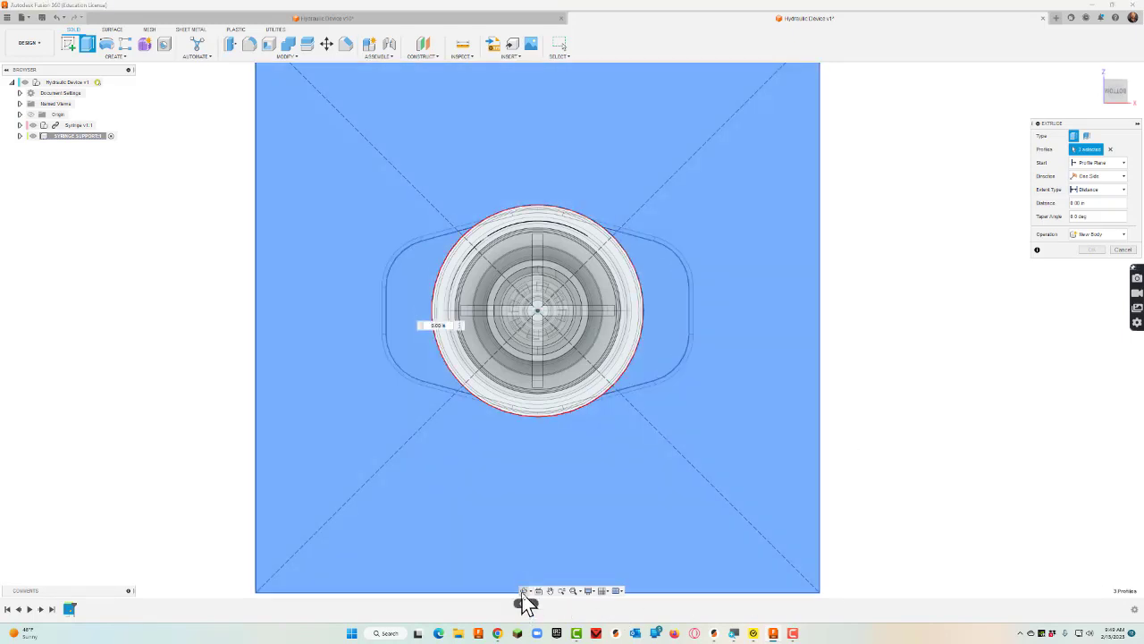
left_click(524, 590)
mouse_move(605, 396)
left_mouse_down()
mouse_move(560, 455)
mouse_move(562, 444)
left_mouse_up()
key("Escape")
left_click_drag(469, 291, 431, 346)
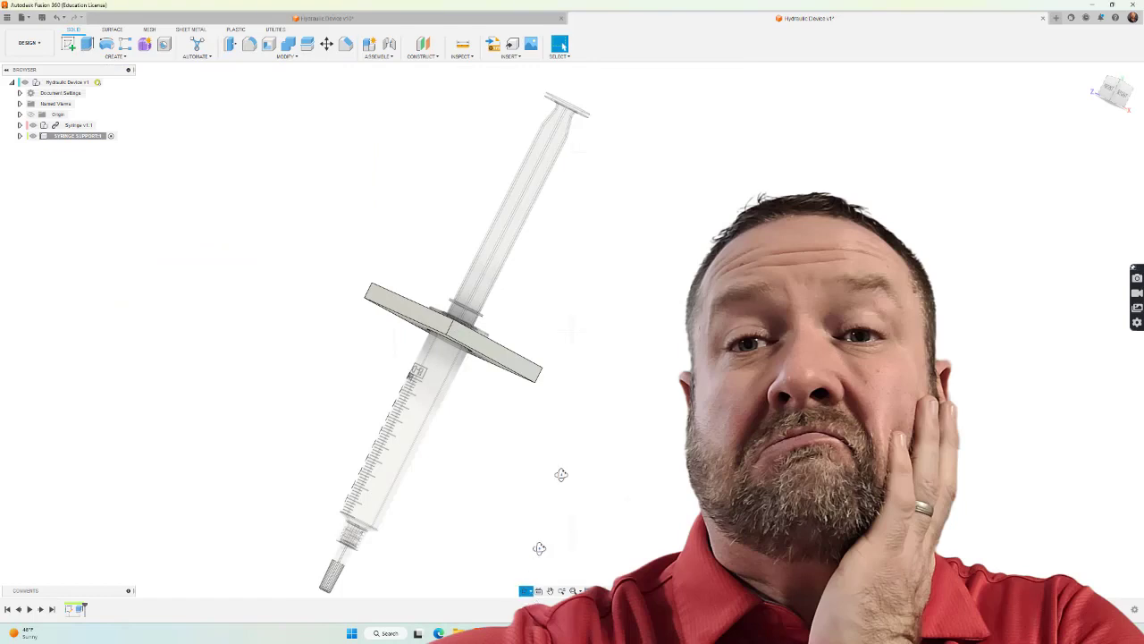
Move the syringe out of the support plate to one side and activate the top-level Hydraulic Device component.
middle_click_drag(561, 473, 551, 441, "shift")
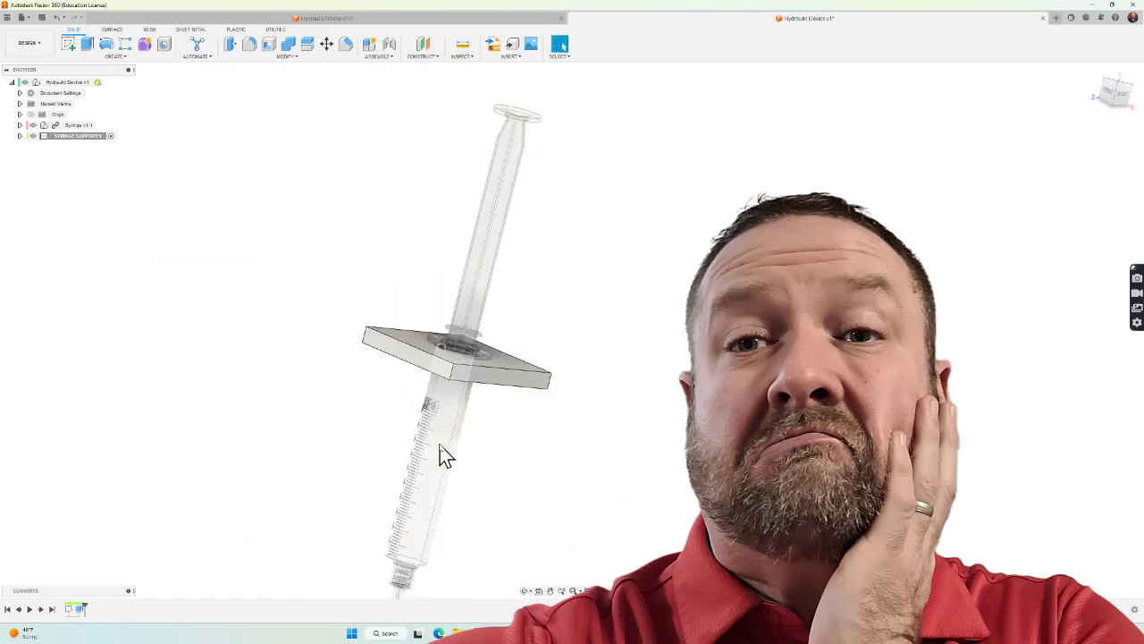
left_click_drag(486, 421, 725, 353)
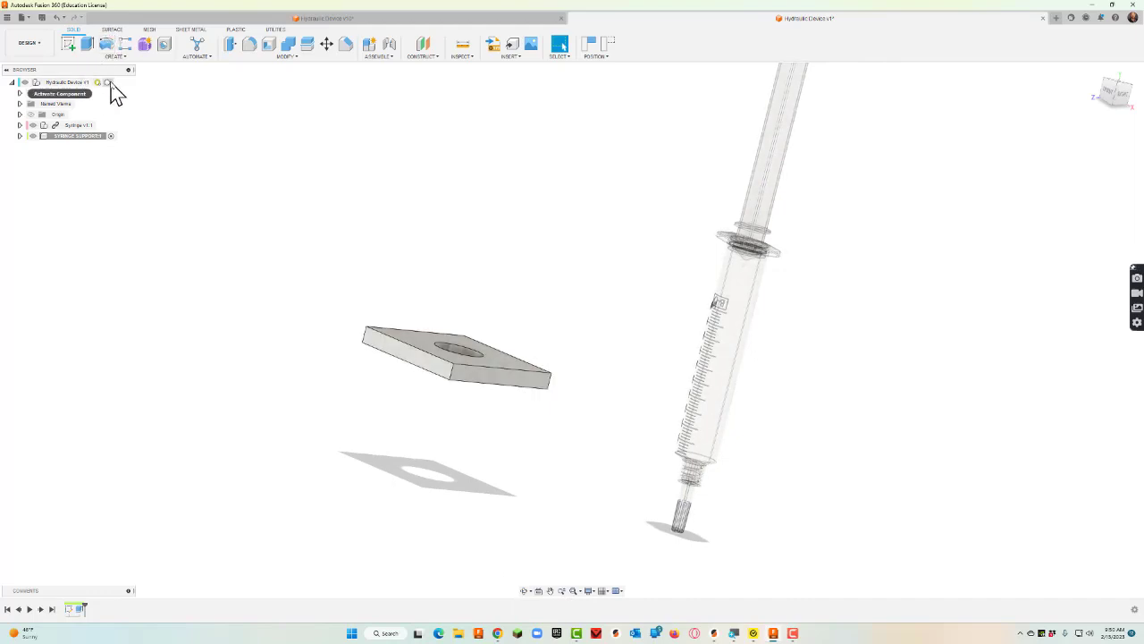
left_click(106, 83)
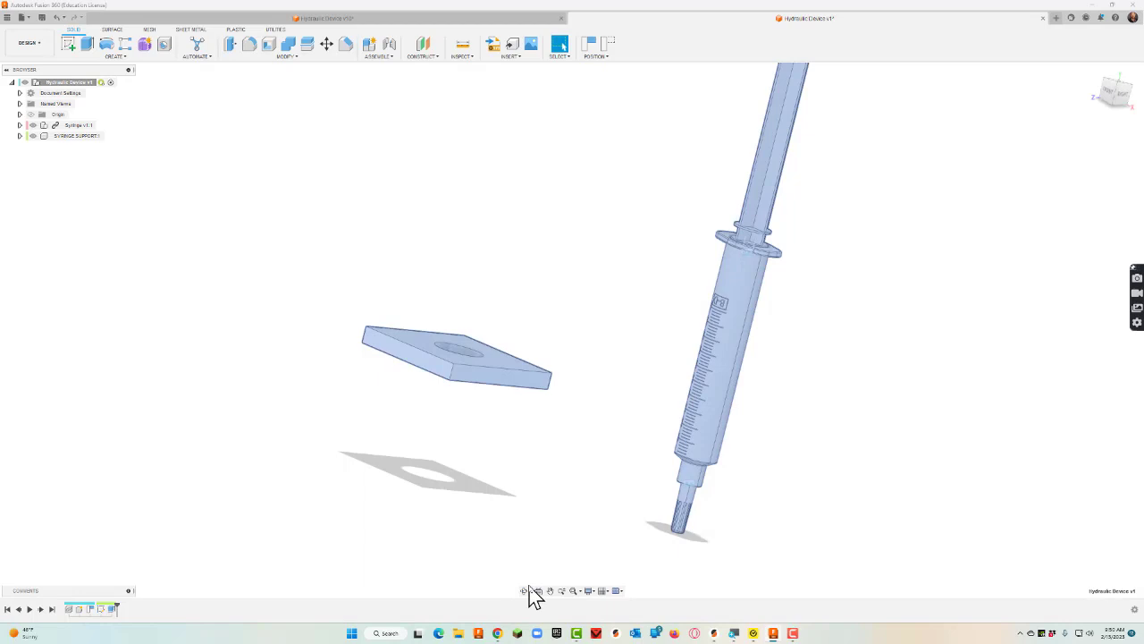
Ground the SYRINGE SUPPORT component so the plate is fixed in place.
left_click(477, 184)
left_click(495, 365)
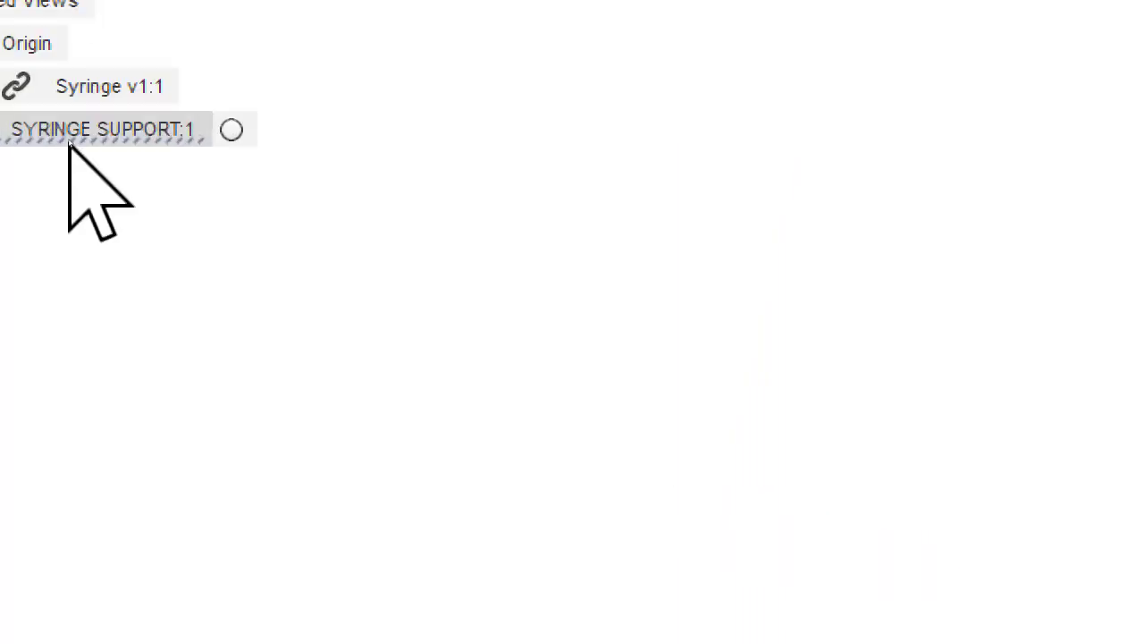
right_click(150, 123)
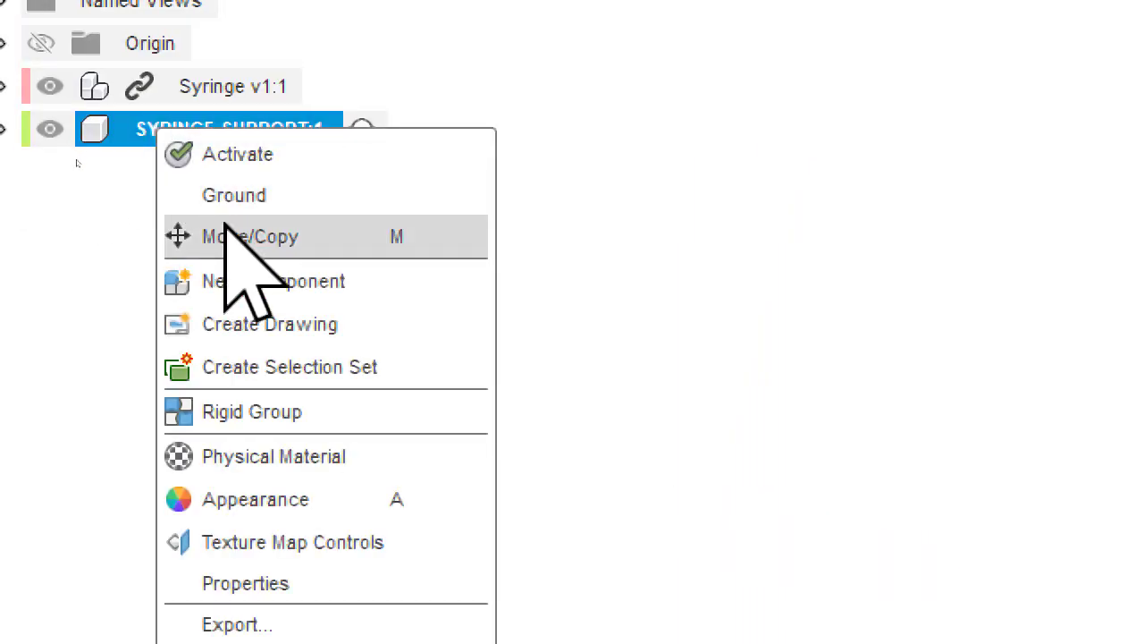
left_click(223, 202)
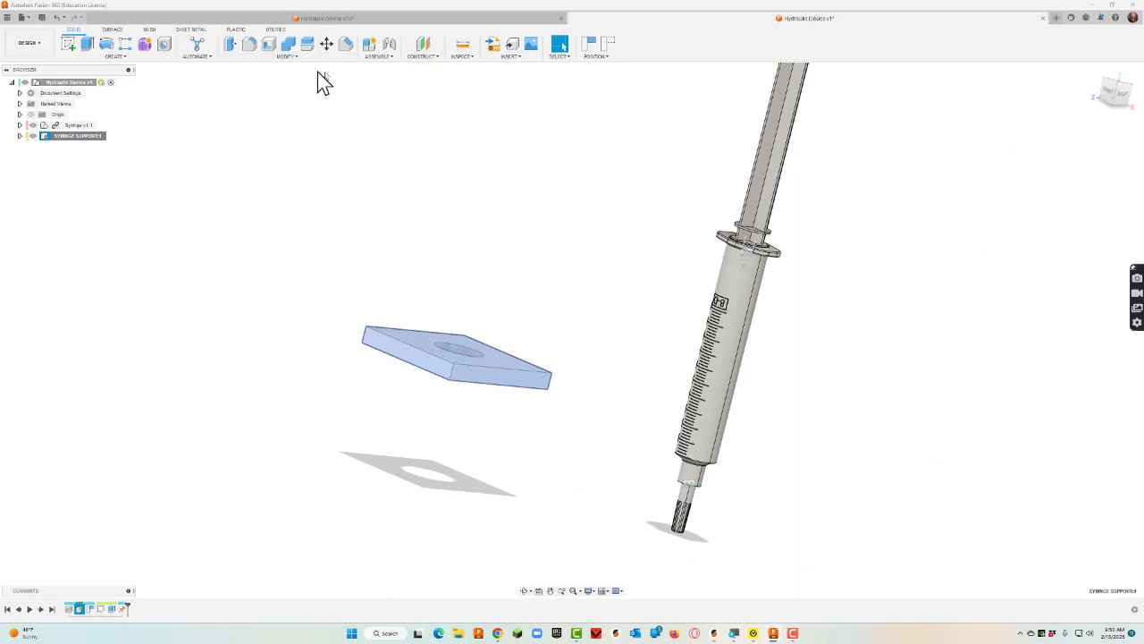
Start a joint from the centre of the syringe barrel flange's underside to the circular hole in the support plate.
left_click(392, 50)
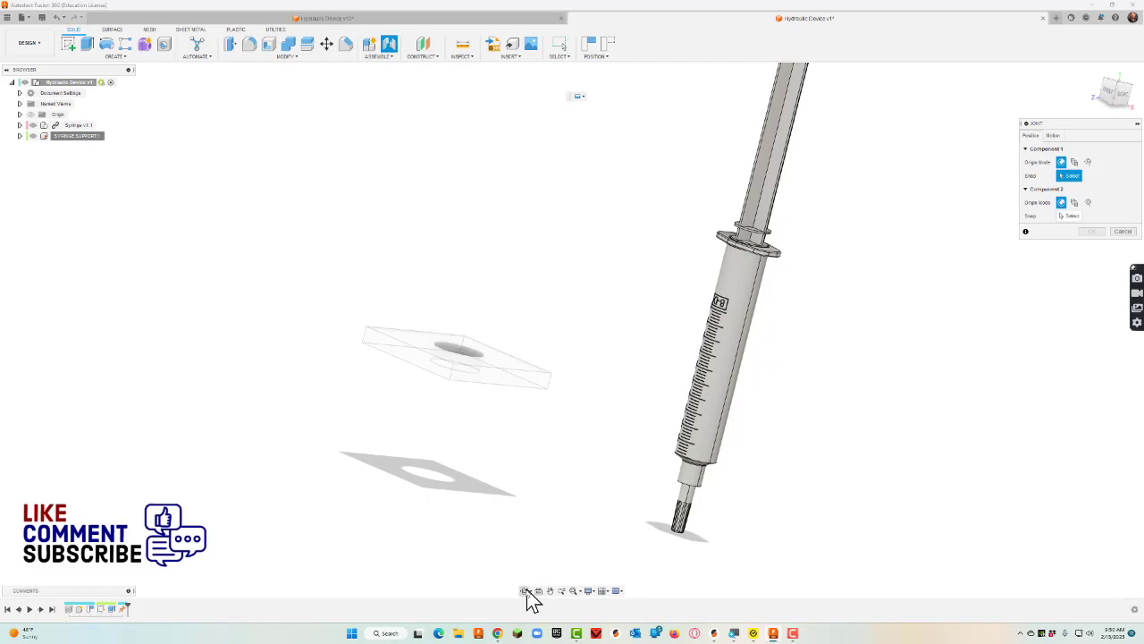
left_click(525, 591)
left_click_drag(659, 434, 653, 379)
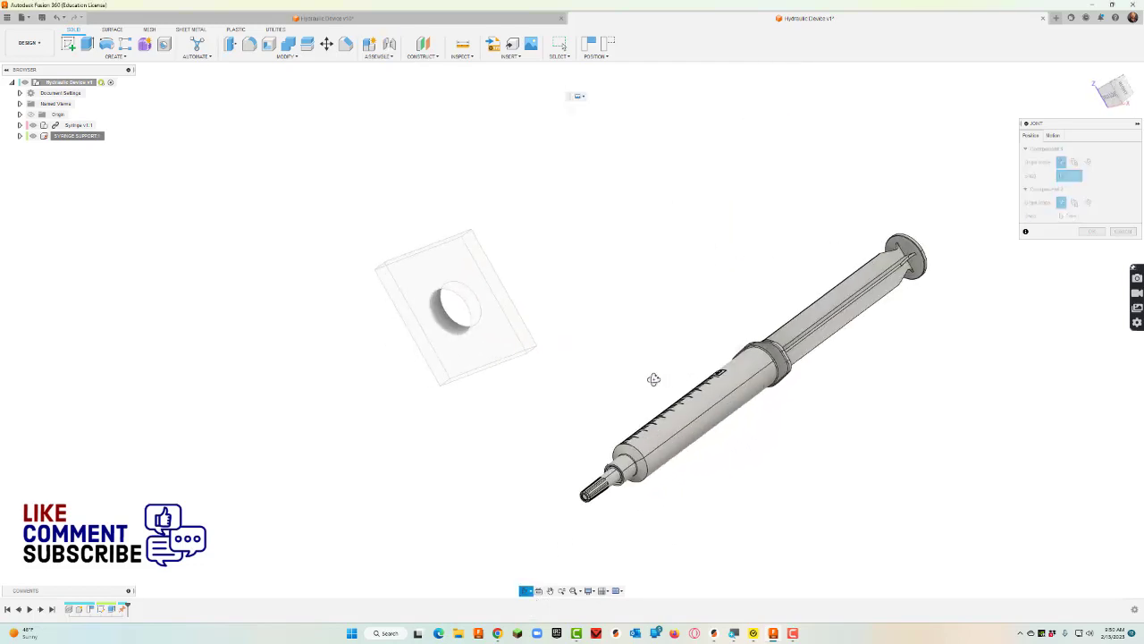
scroll(715, 385, "up", 5)
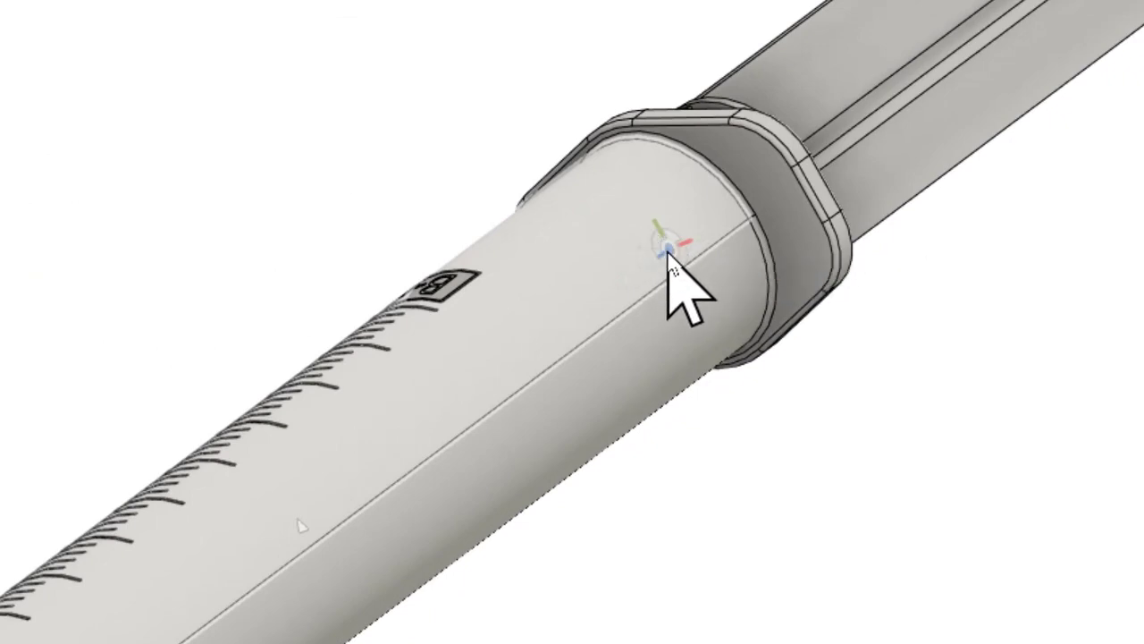
left_click(661, 237)
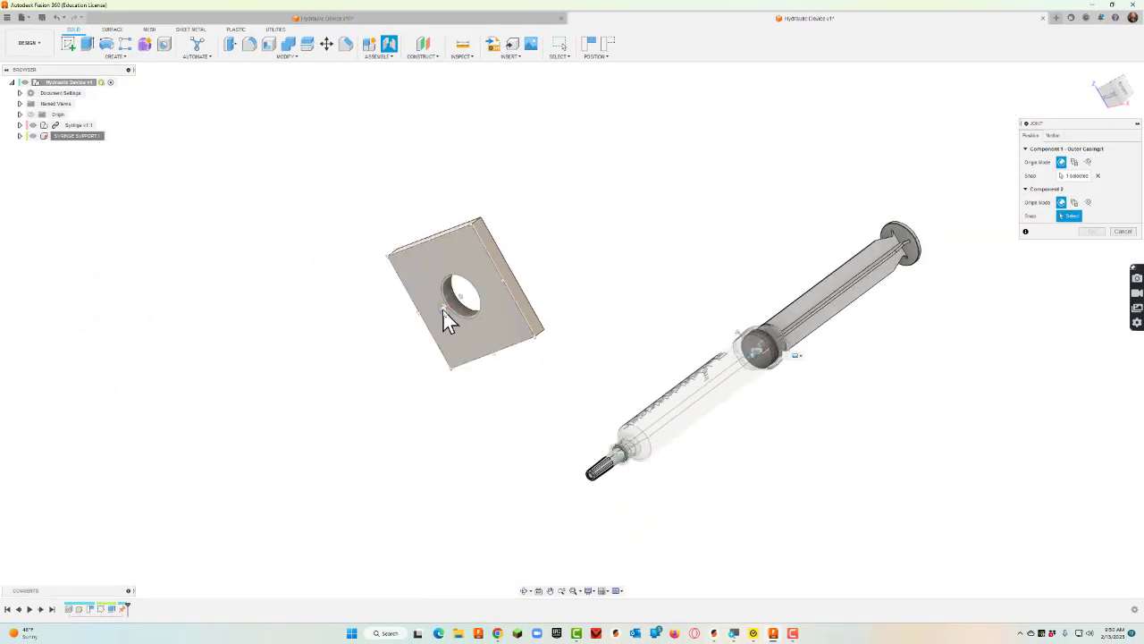
left_click(458, 311)
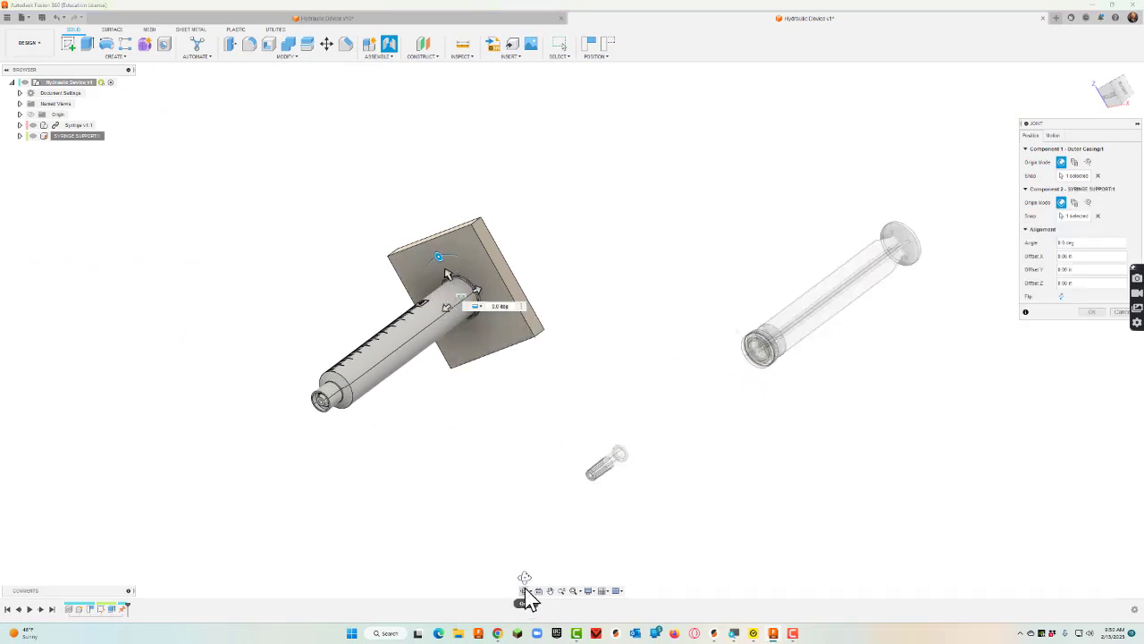
Flip the joint so the barrel passes through the plate with its flange seated on the plate face, and accept the joint.
left_click(525, 590)
mouse_move(549, 396)
left_mouse_down()
mouse_move(498, 438)
mouse_move(547, 388)
left_mouse_up()
key("Escape")
left_click(1061, 298)
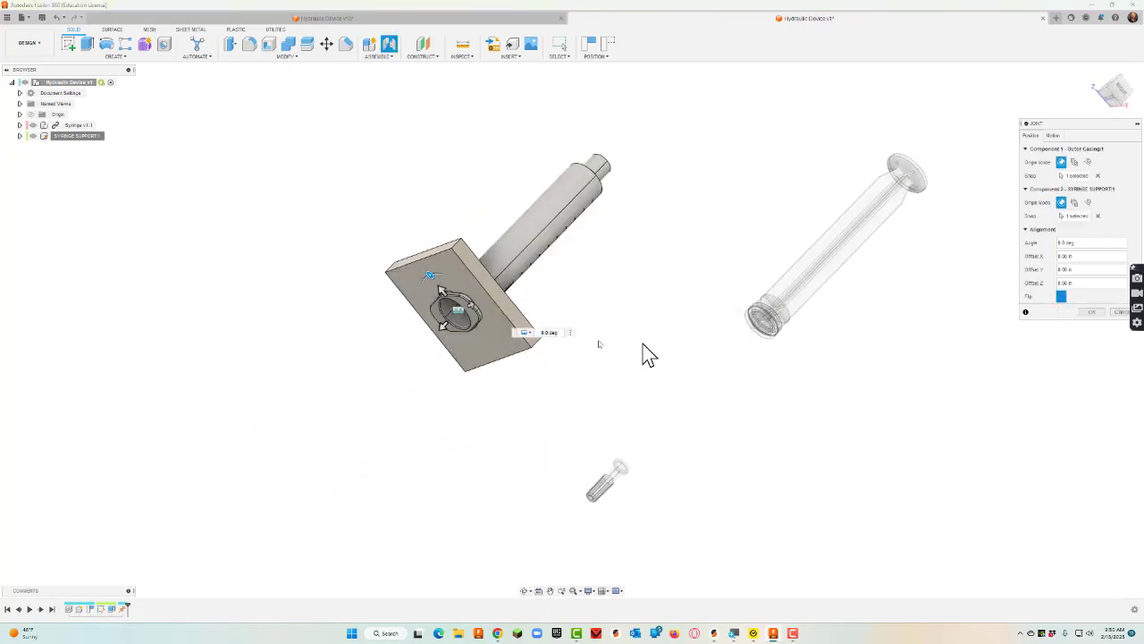
left_click(525, 590)
left_click_drag(559, 385, 593, 355)
key("Escape")
left_click(1092, 312)
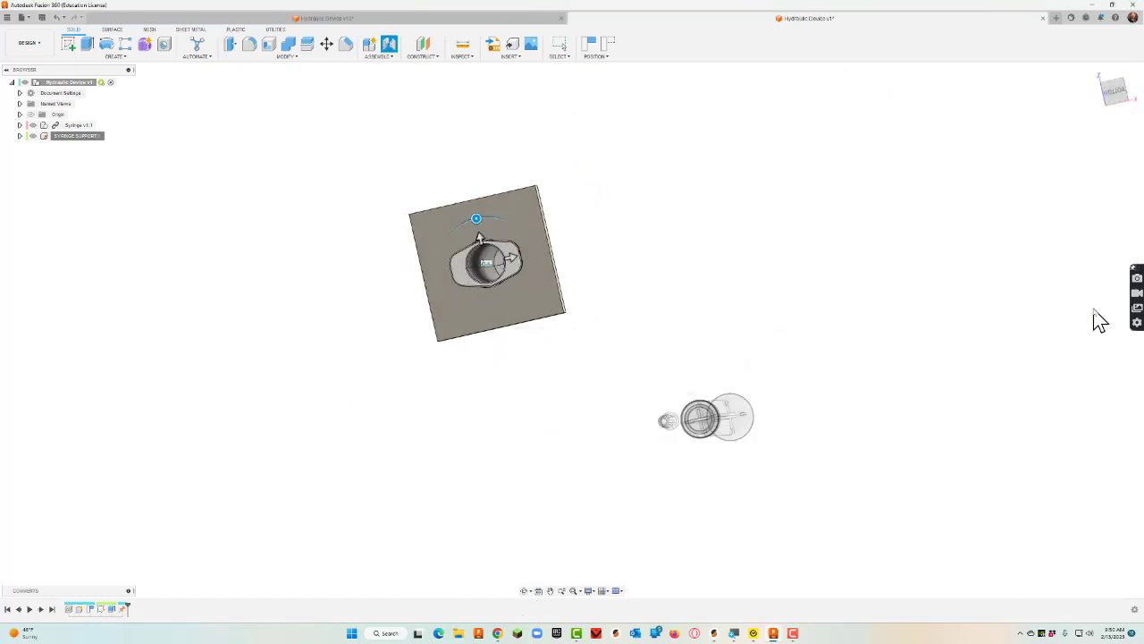
left_click(524, 590)
left_click_drag(595, 401, 649, 396)
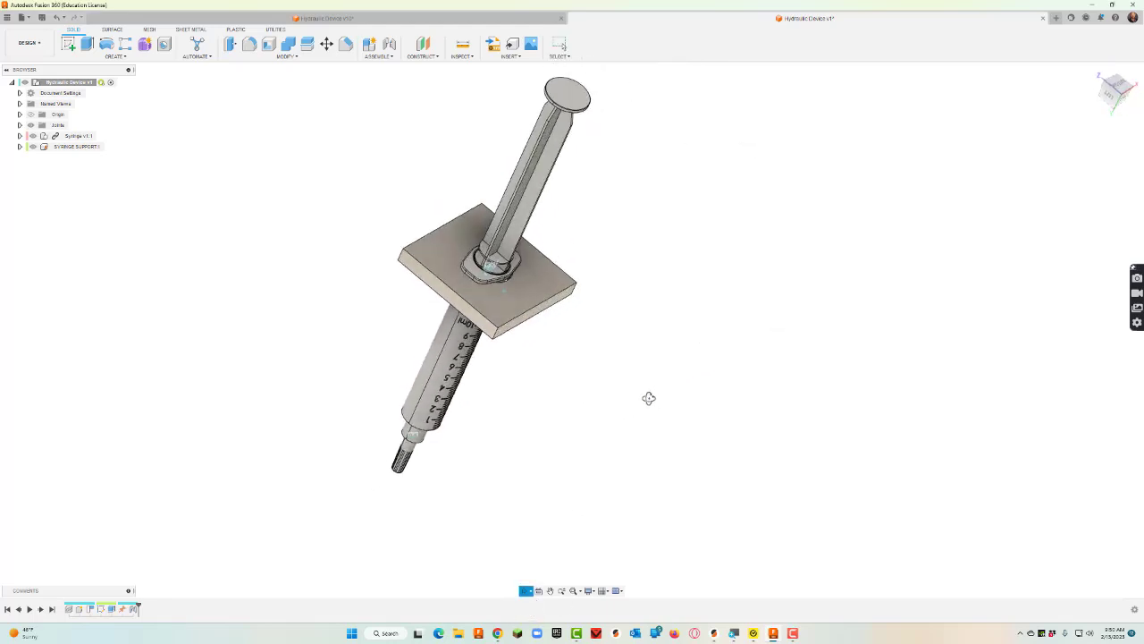
key("Escape")
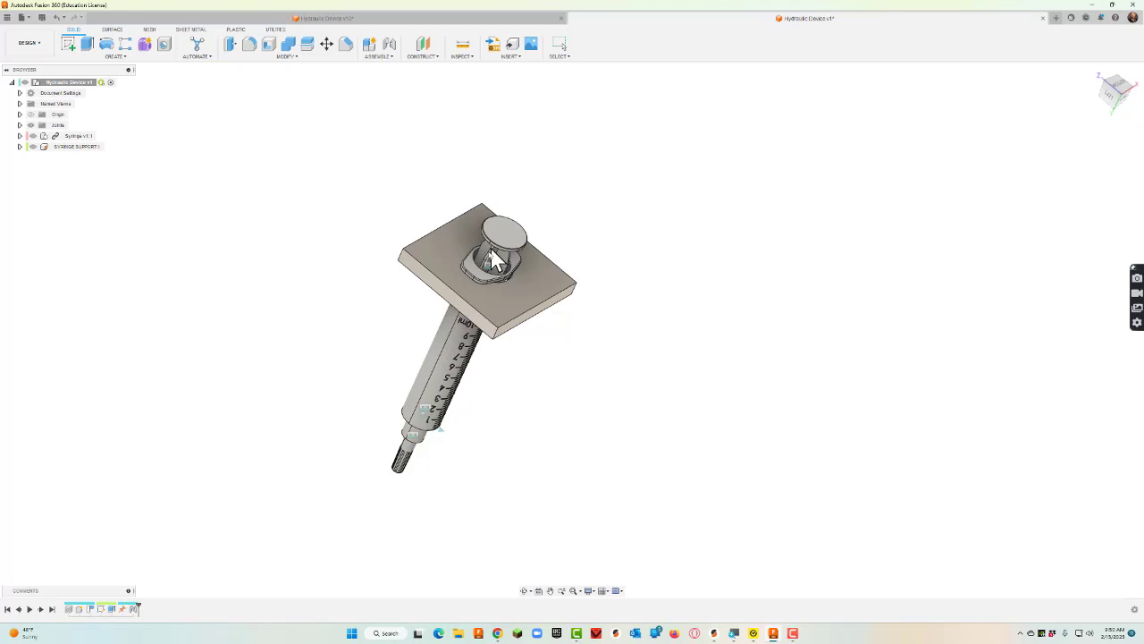
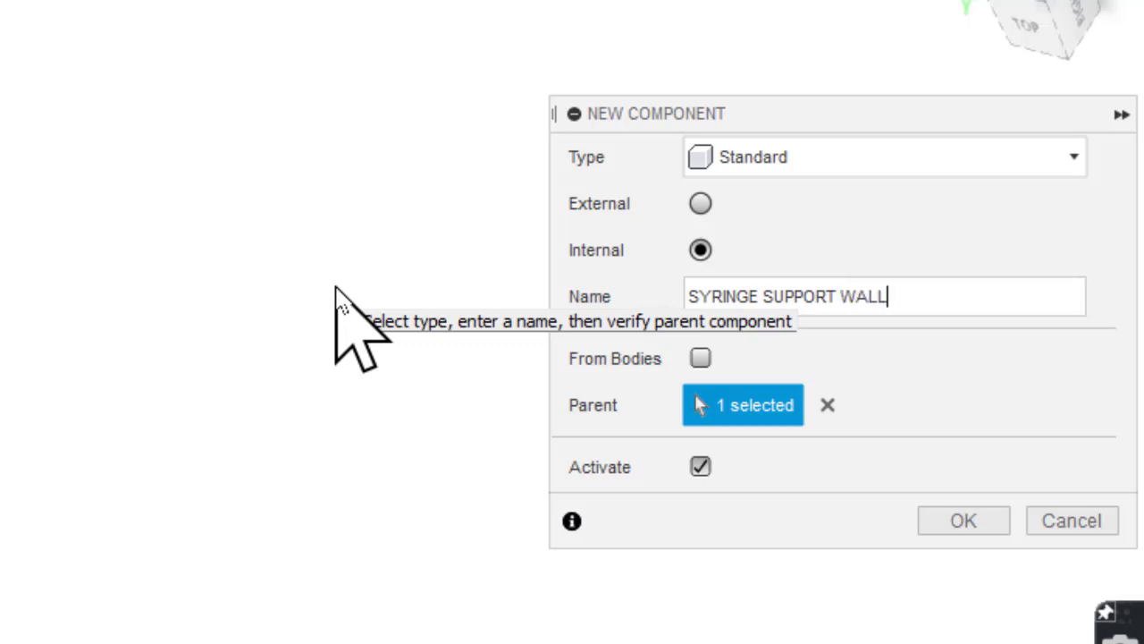
Create the internal component SYRINGE SUPPORT WALLS and start a sketch on the support plate's side face, capturing the moved components' positions.
key("Return")
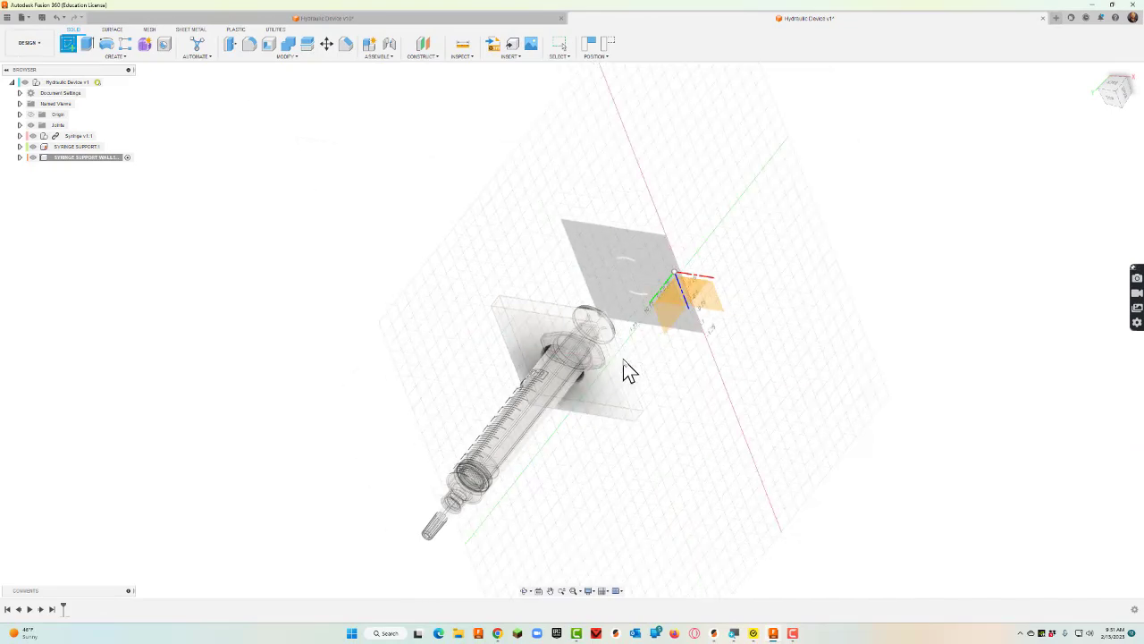
left_click(626, 371)
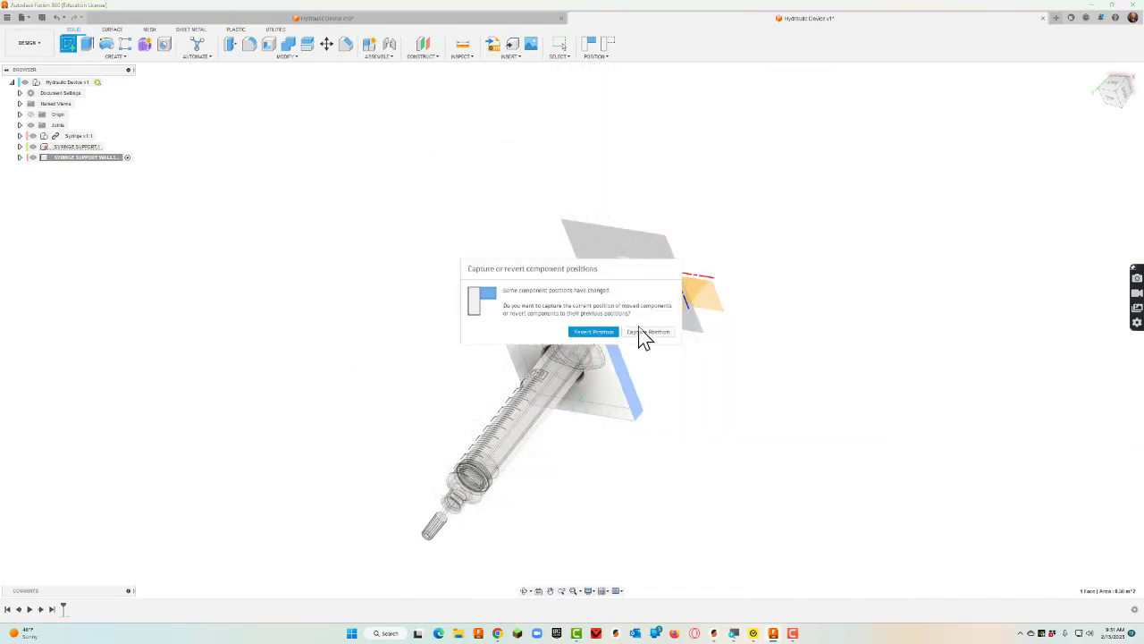
left_click(642, 330)
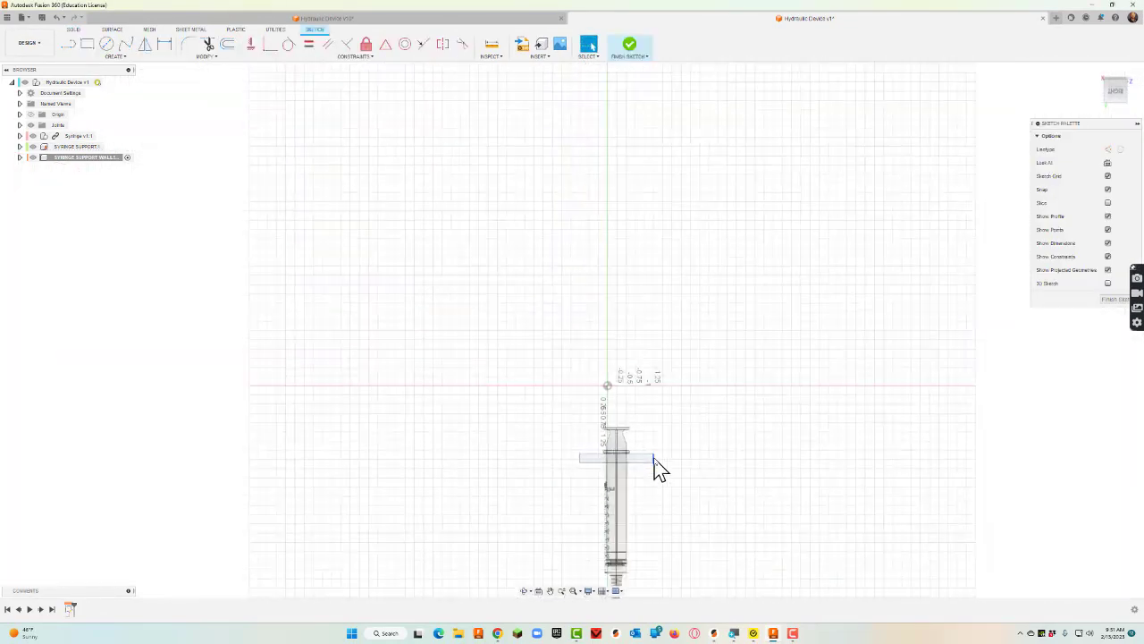
scroll(677, 535, "up", 5)
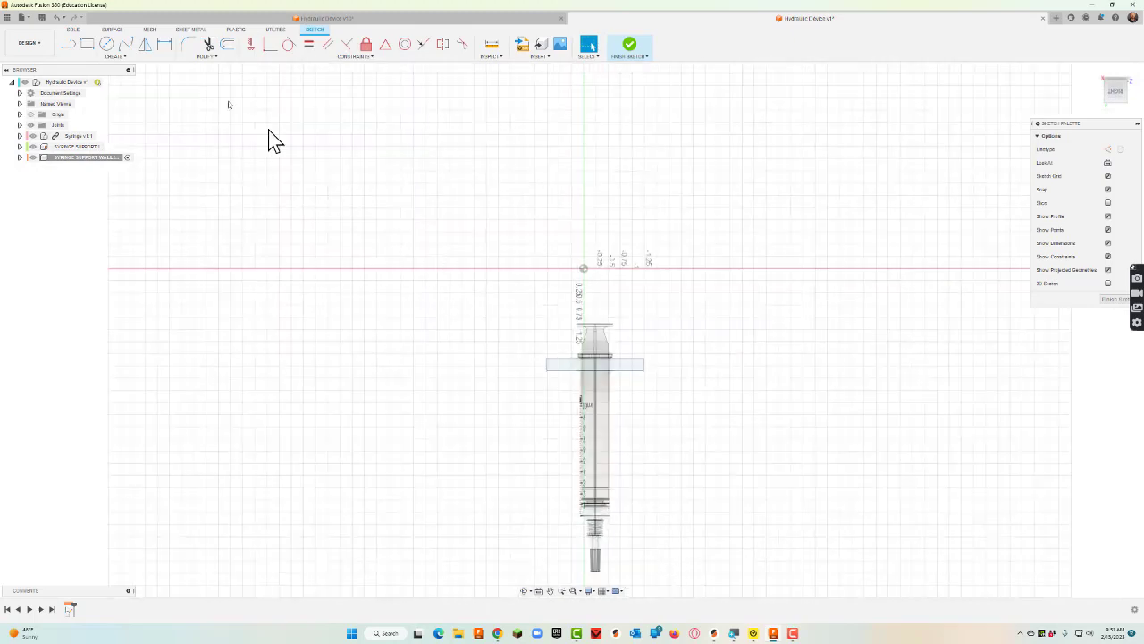
Draw a rectangle 2 in wide and 5 in tall, extending down from the plate's upper corner past the syringe tip.
left_click(86, 44)
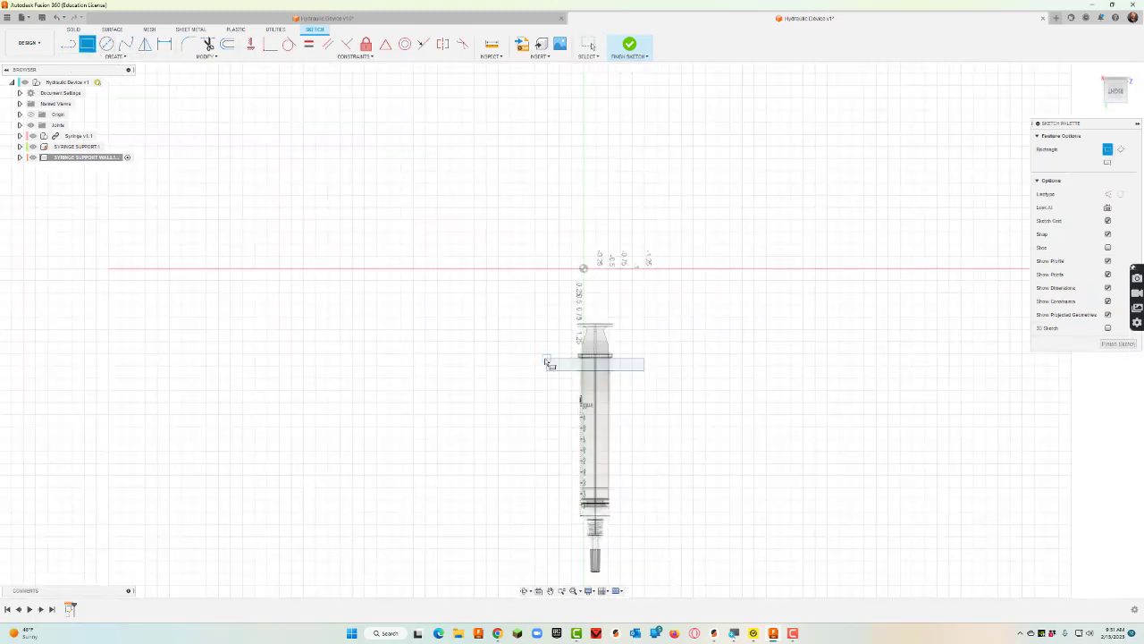
left_click(546, 361)
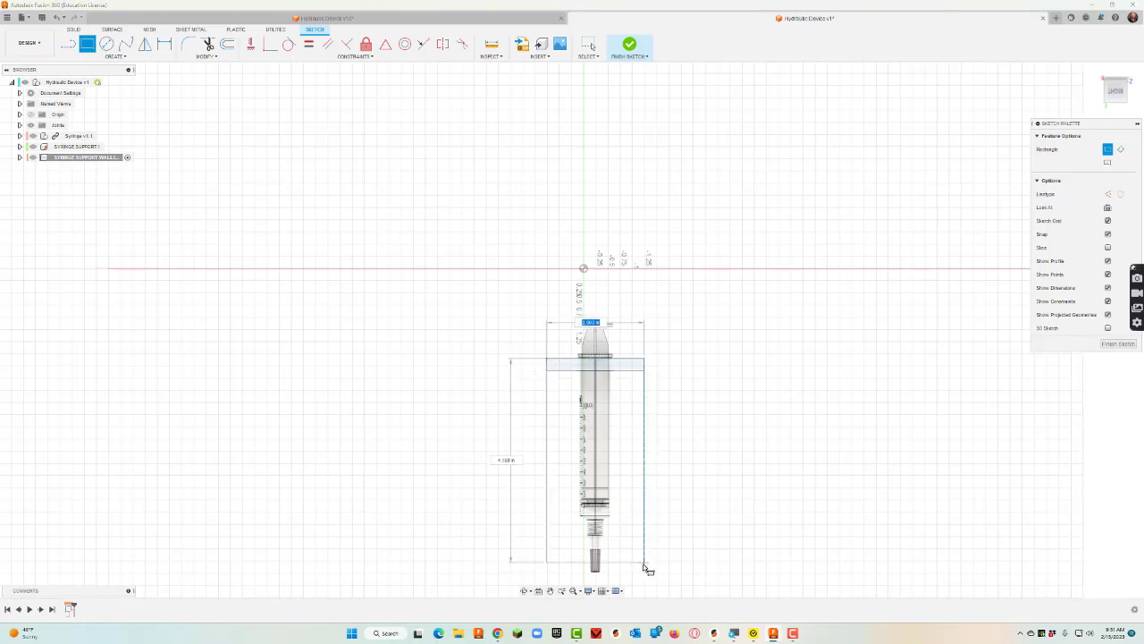
scroll(650, 584, "down", 2)
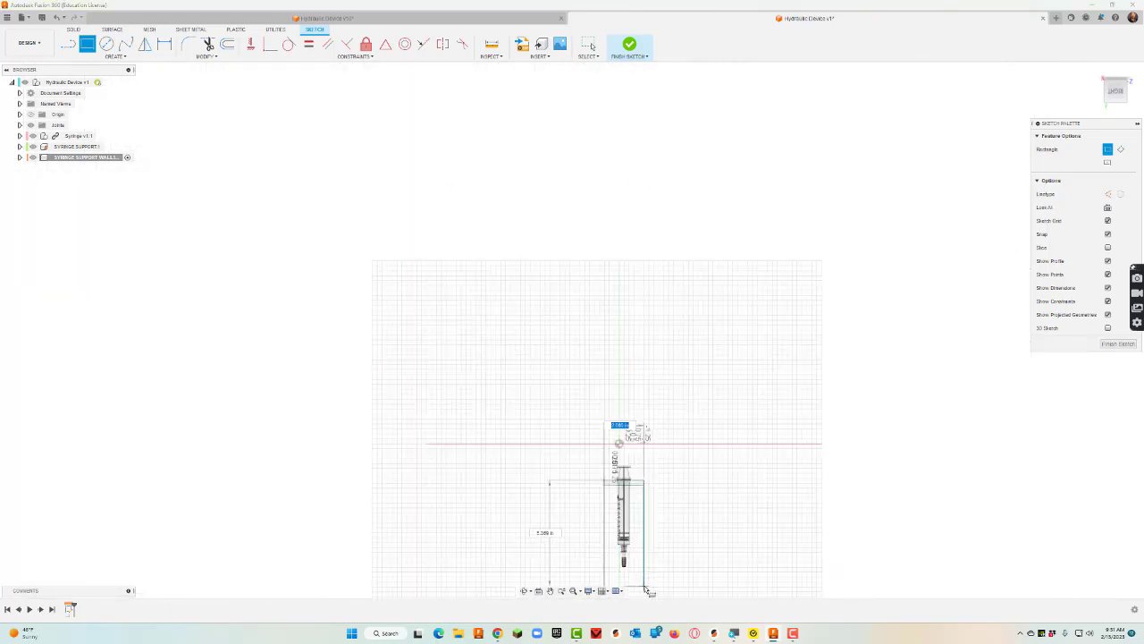
scroll(648, 590, "up", 2)
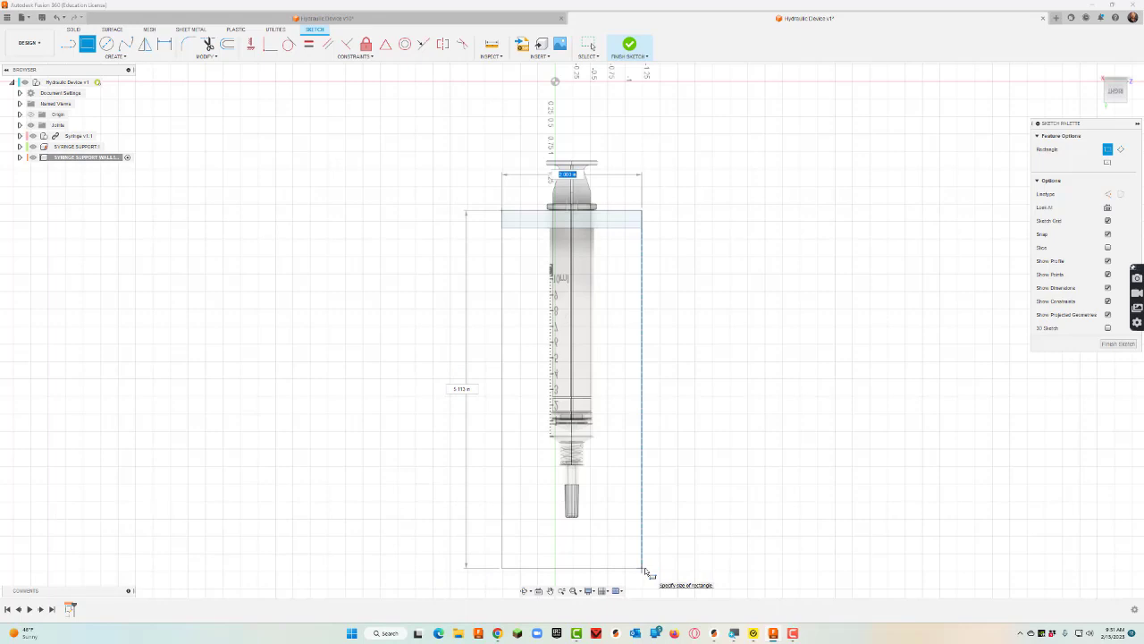
key("Tab")
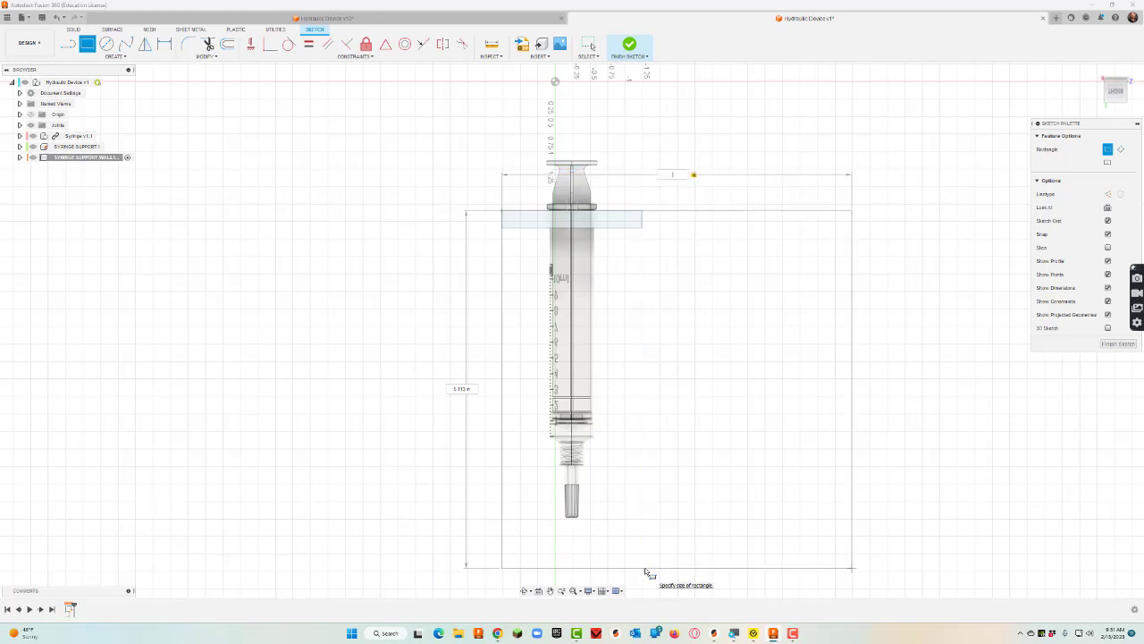
key("Tab")
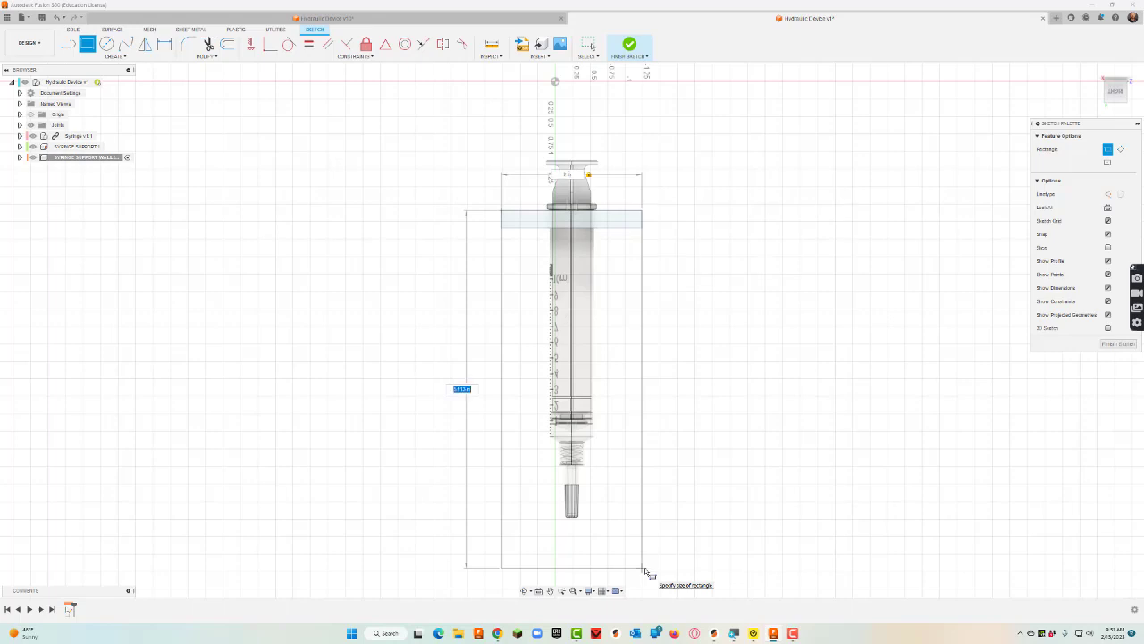
key("Tab")
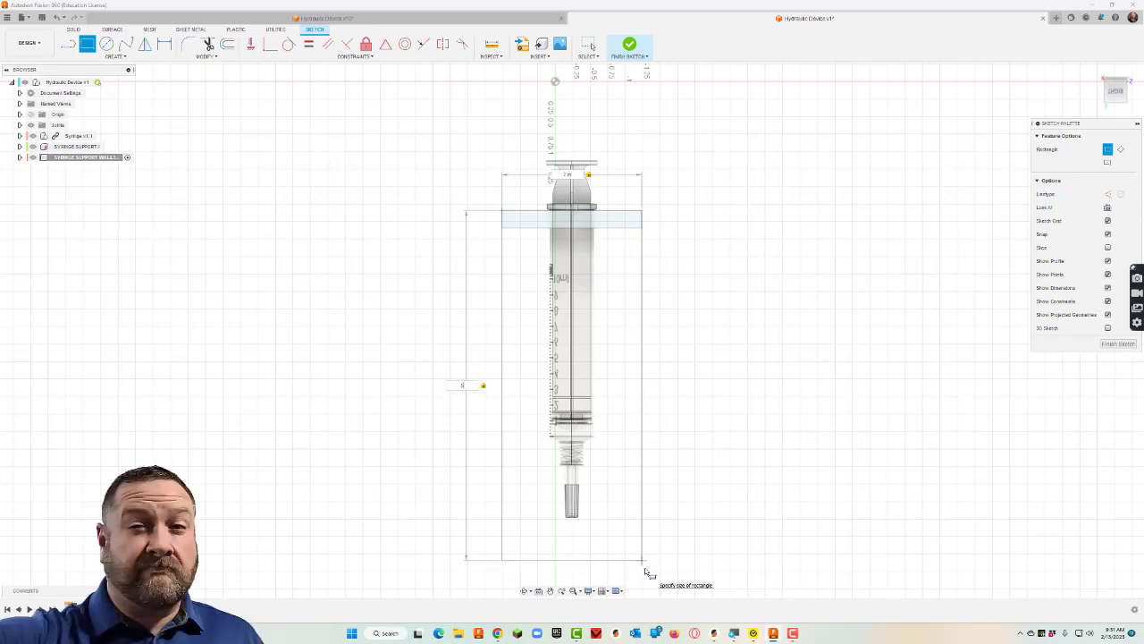
key("Tab")
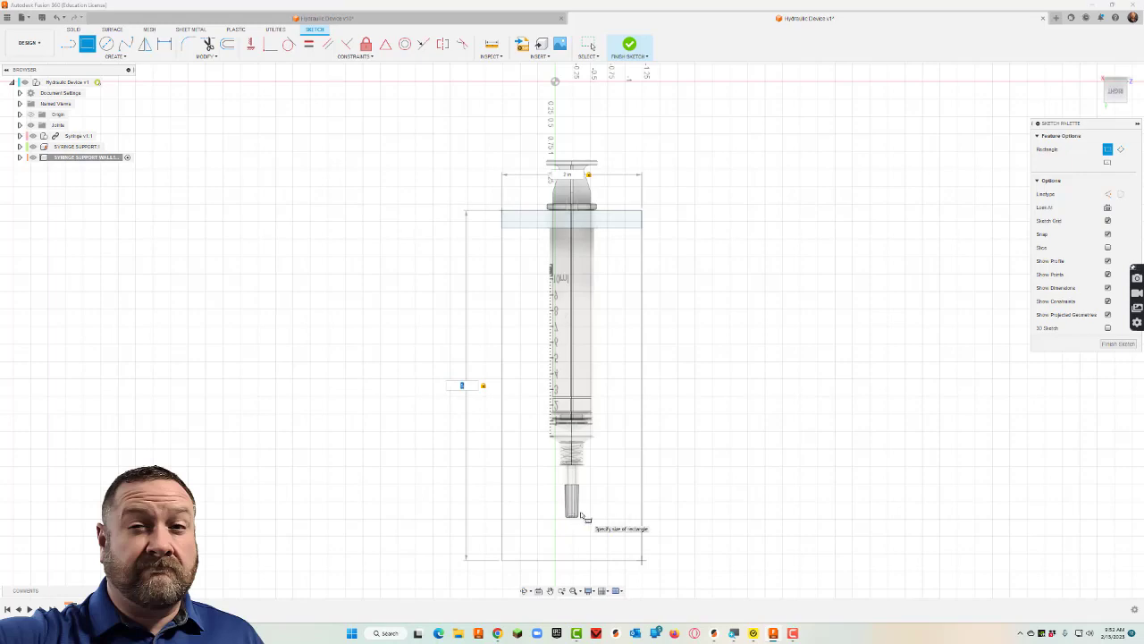
key("Return")
Extrude both regions of the wall rectangle, including the strip over the plate's edge, 0.25 in outward as a new body.
left_click(525, 590)
mouse_move(546, 465)
left_mouse_down()
mouse_move(572, 447)
mouse_move(586, 453)
left_mouse_up()
scroll(586, 453, "down", 4)
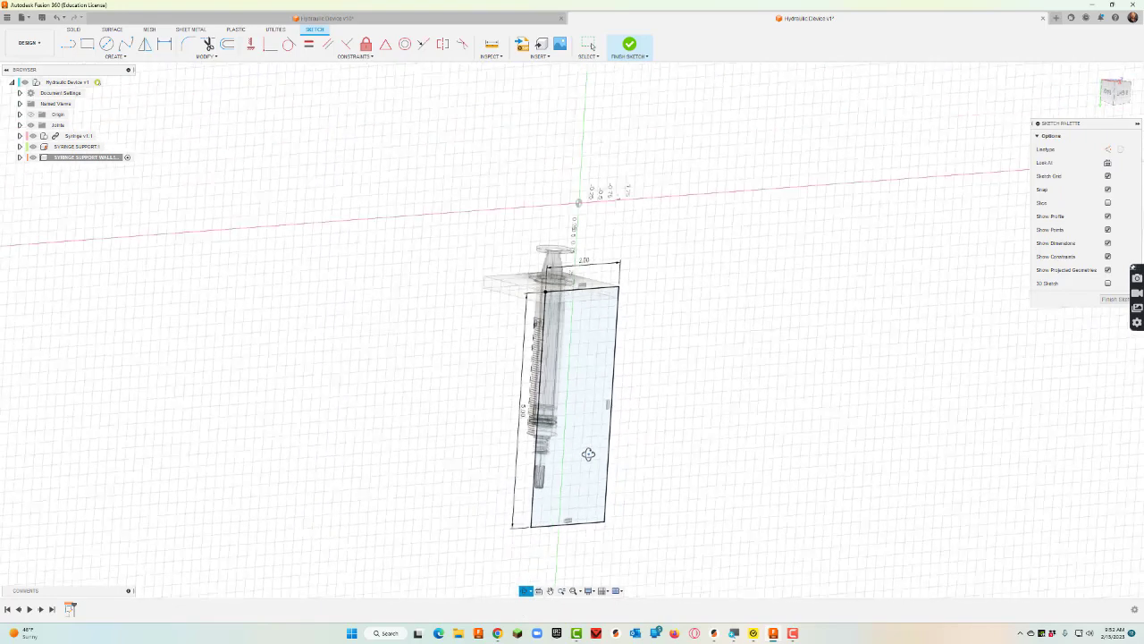
key("e")
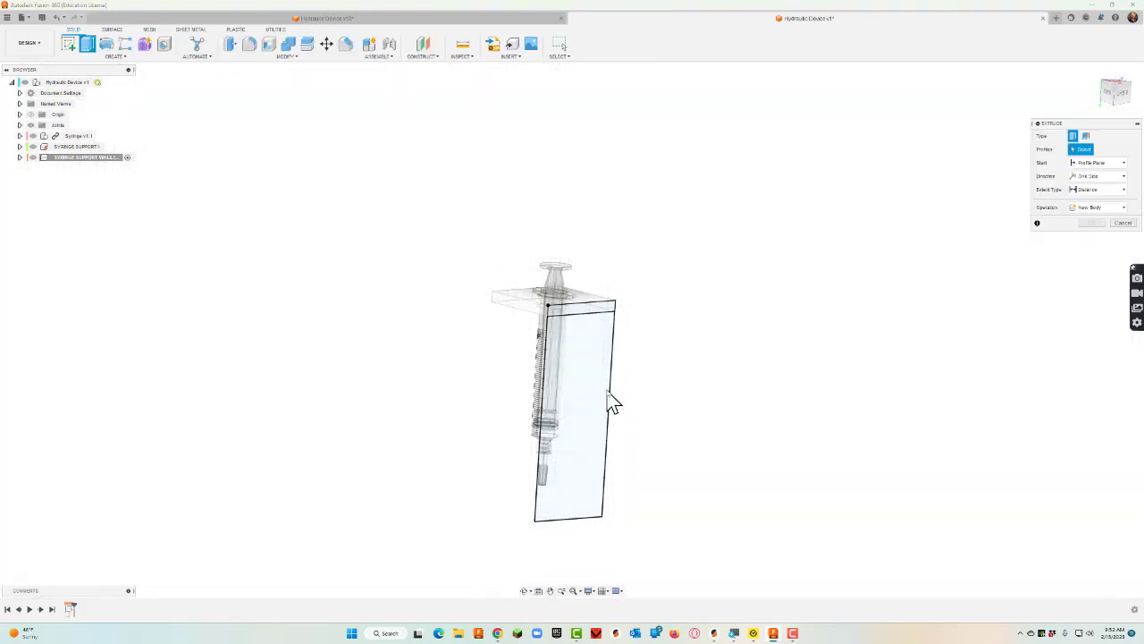
left_click(605, 401)
left_click(589, 309)
type(".25")
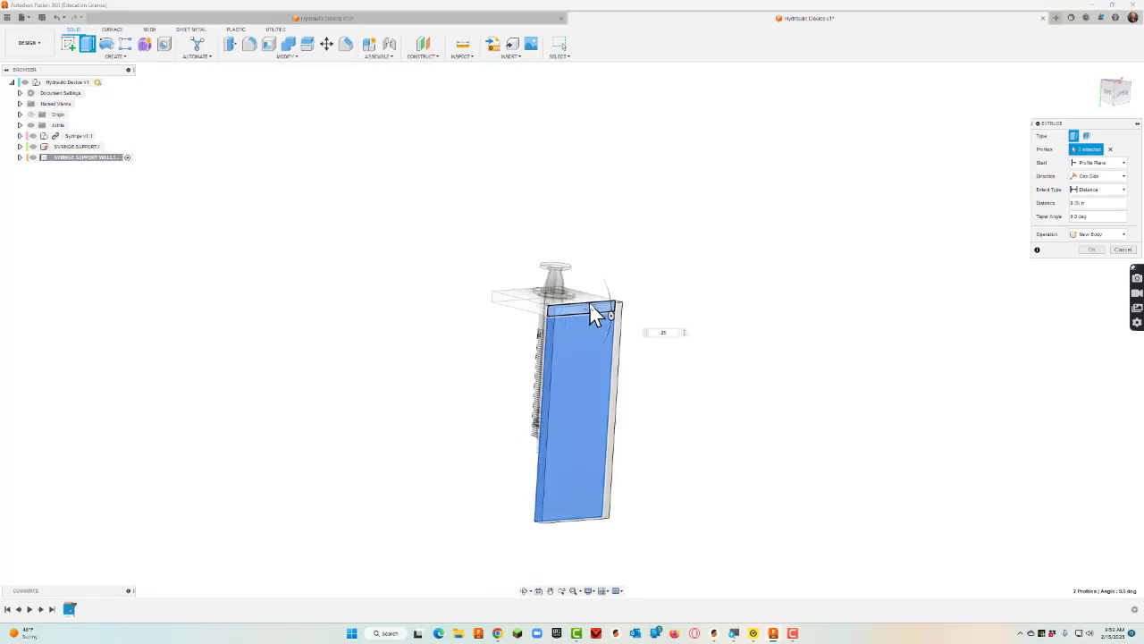
left_click(1093, 251)
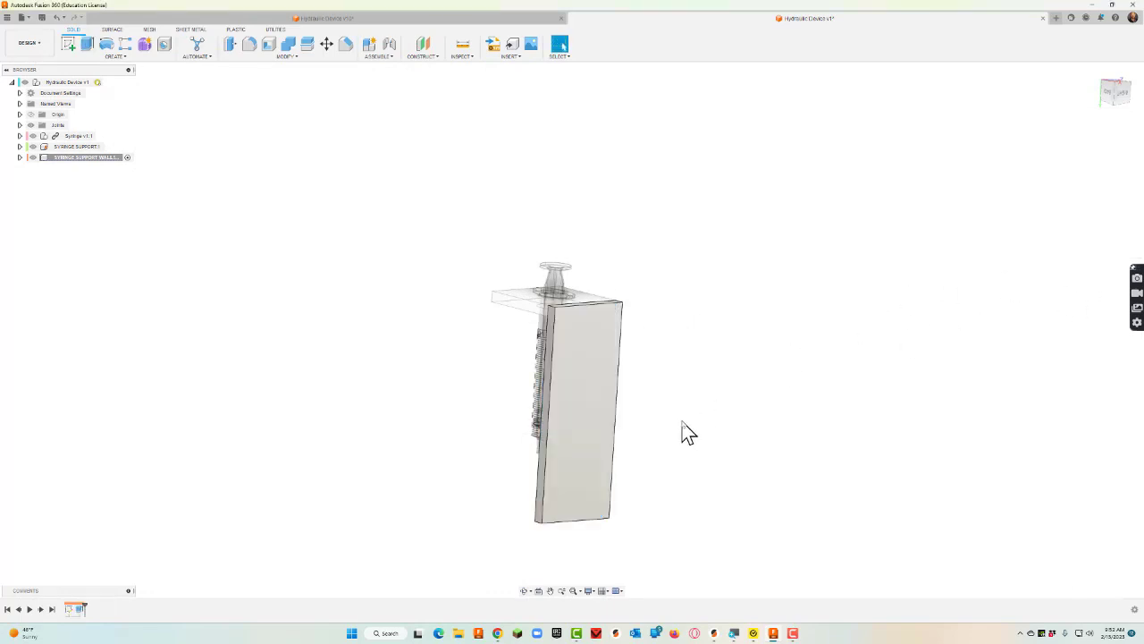
Activate the top-level Hydraulic Device component and move the new wall away from the support plate.
left_click(523, 591)
left_click_drag(561, 447, 222, 117)
key("Escape")
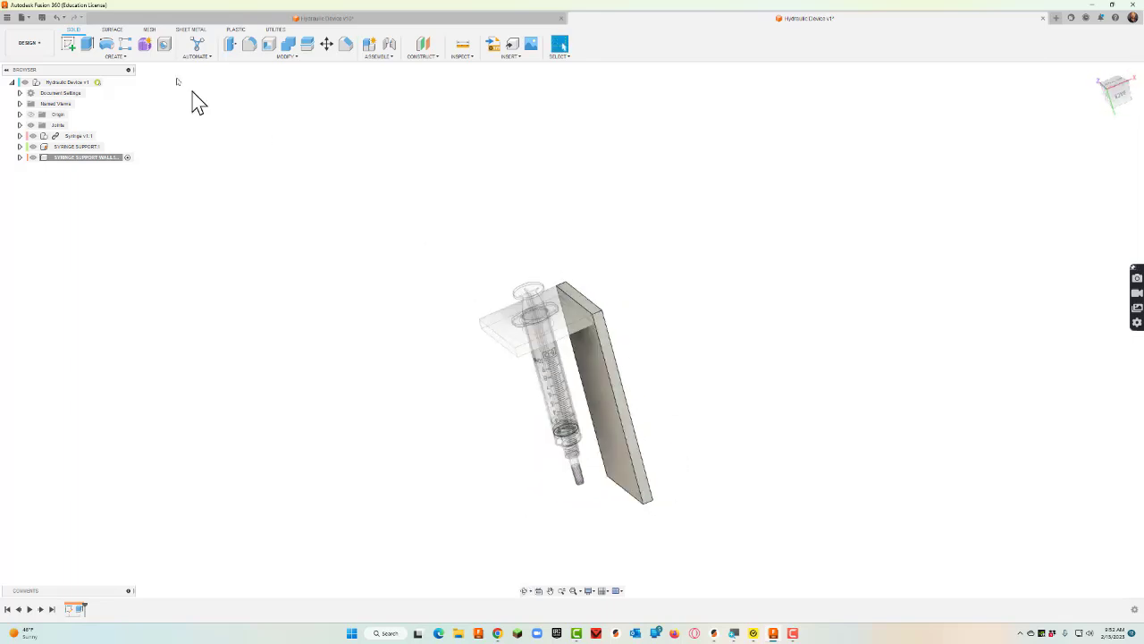
double_click(77, 83)
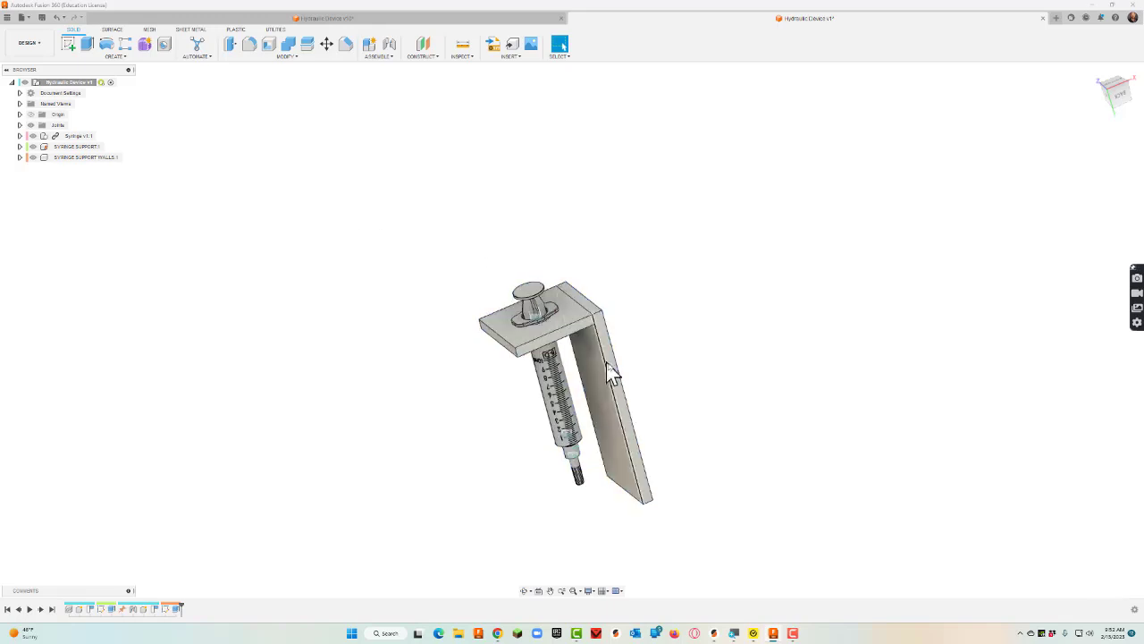
left_click_drag(616, 375, 824, 314)
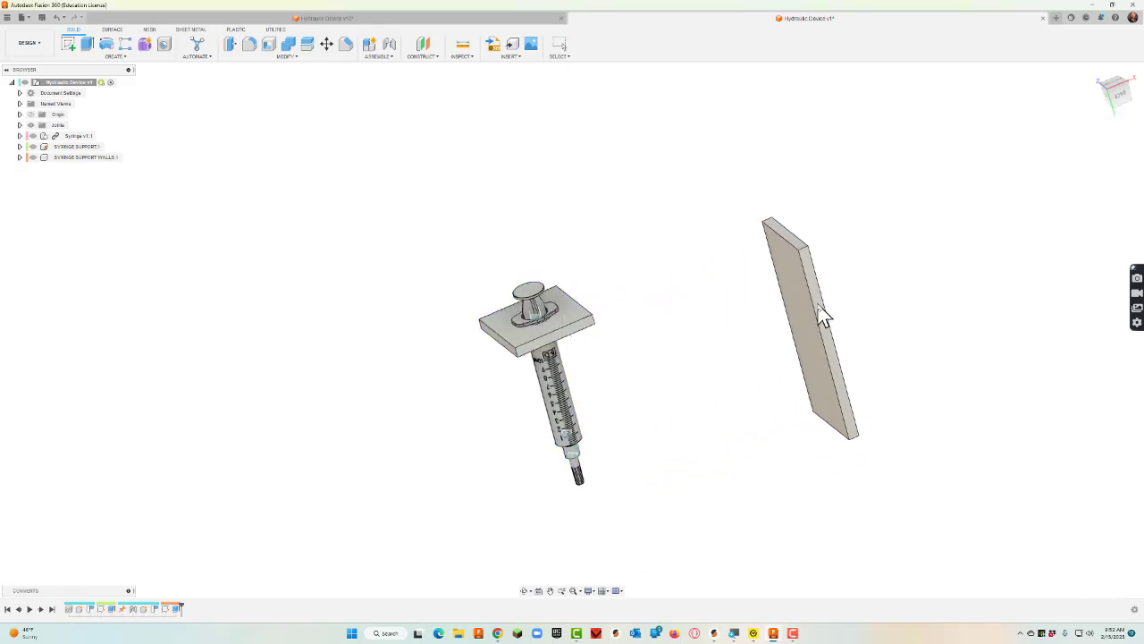
Join the midpoint of the wall's inner top edge to the midpoint of the support plate's upper side edge with zero angle and offsets.
left_click(390, 45)
scroll(774, 268, "up", 5)
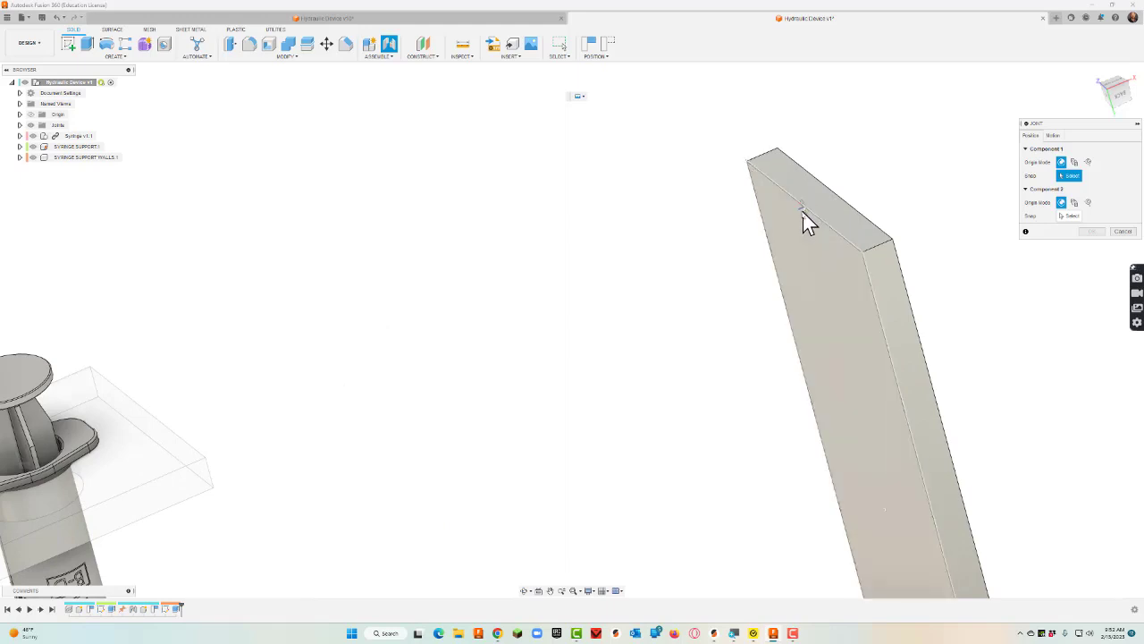
left_click(805, 224)
scroll(597, 343, "down", 3)
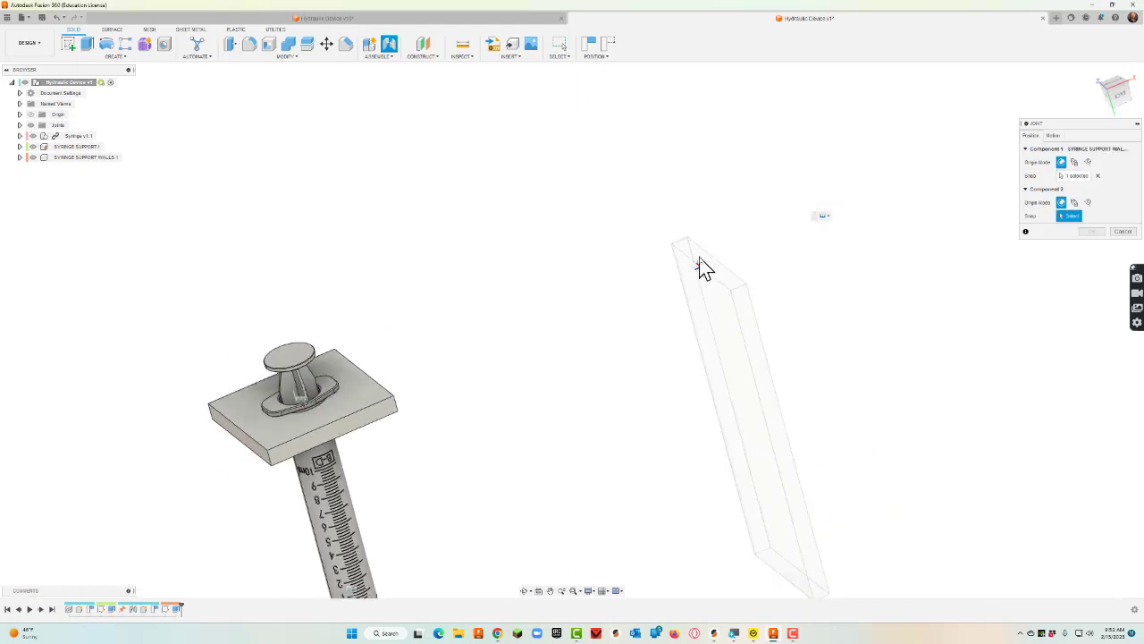
left_click(525, 591)
left_click_drag(544, 445, 626, 340)
scroll(429, 269, "up", 5)
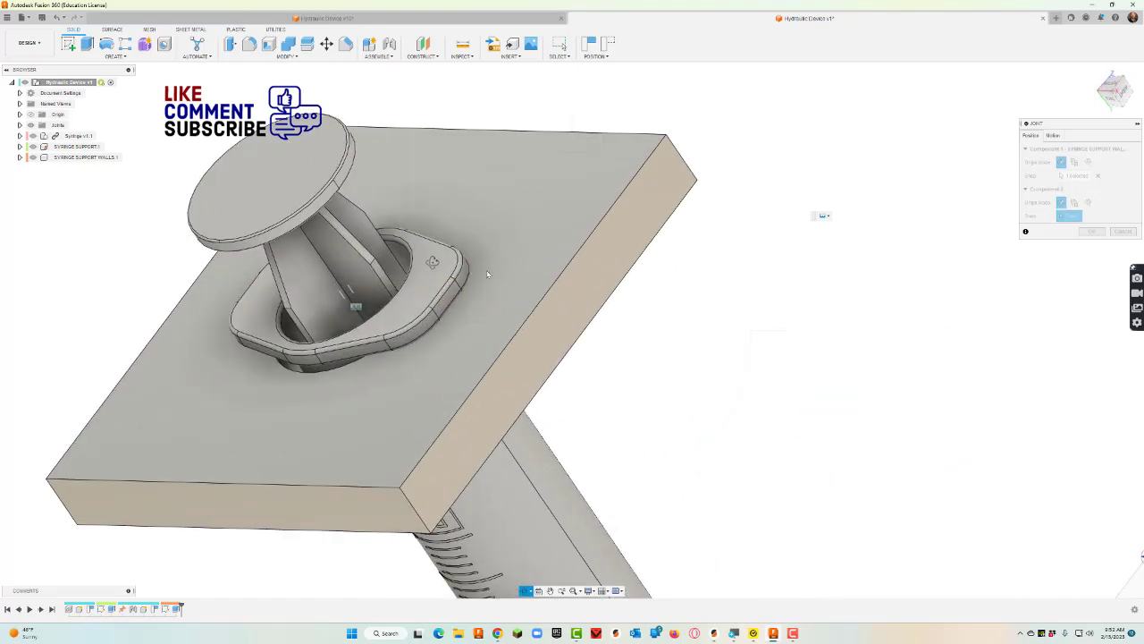
key("Escape")
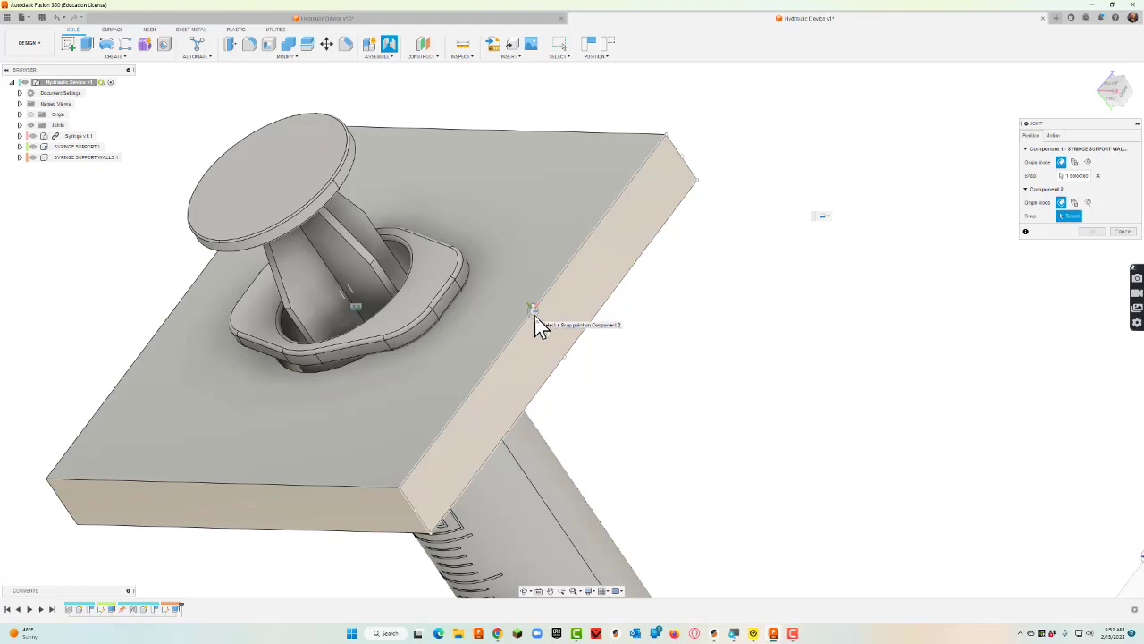
left_click(535, 319)
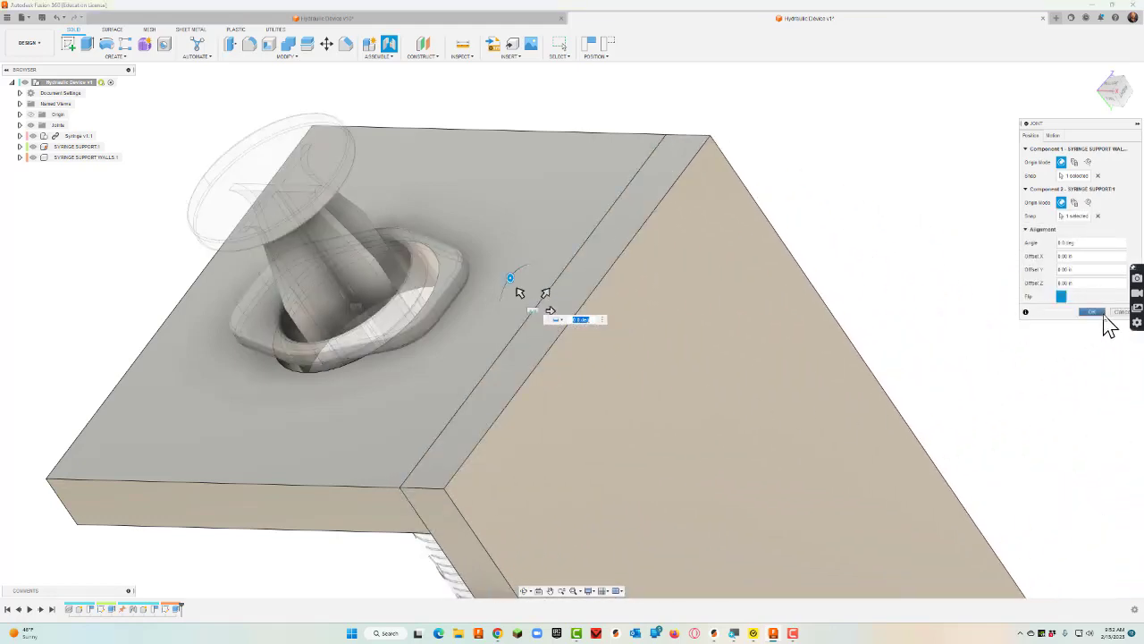
left_click(1091, 311)
scroll(743, 363, "down", 5)
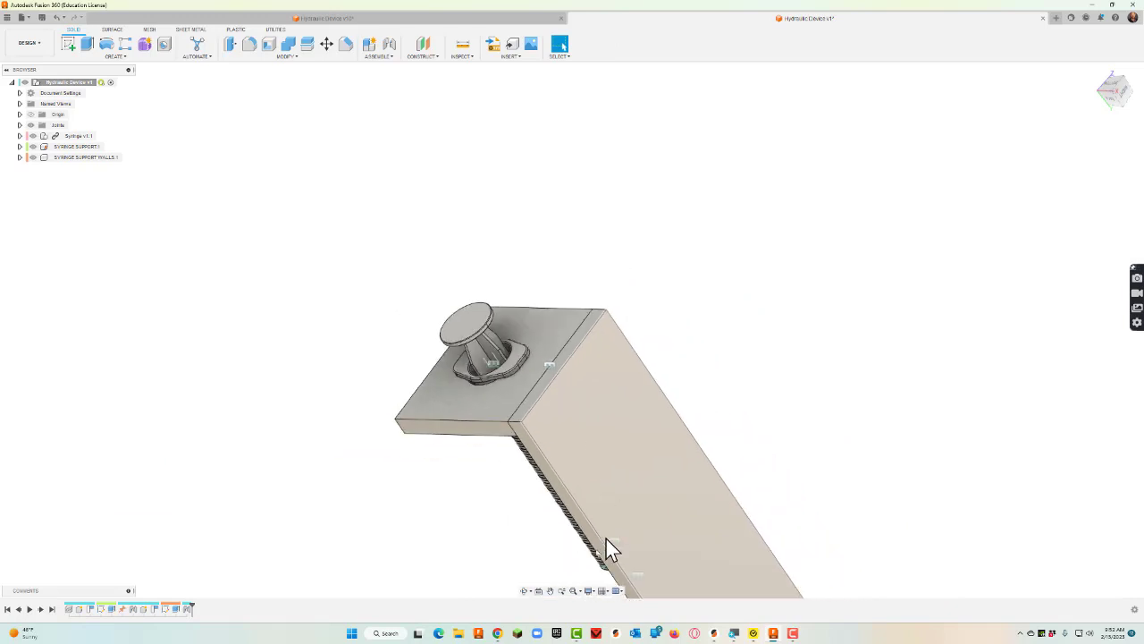
Copy the SYRINGE SUPPORT WALLS component, paste a second instance and move it well away from the assembly.
left_click(525, 591)
left_click_drag(572, 468, 544, 483)
scroll(628, 455, "down", 5)
scroll(544, 482, "up", 3)
key("Escape")
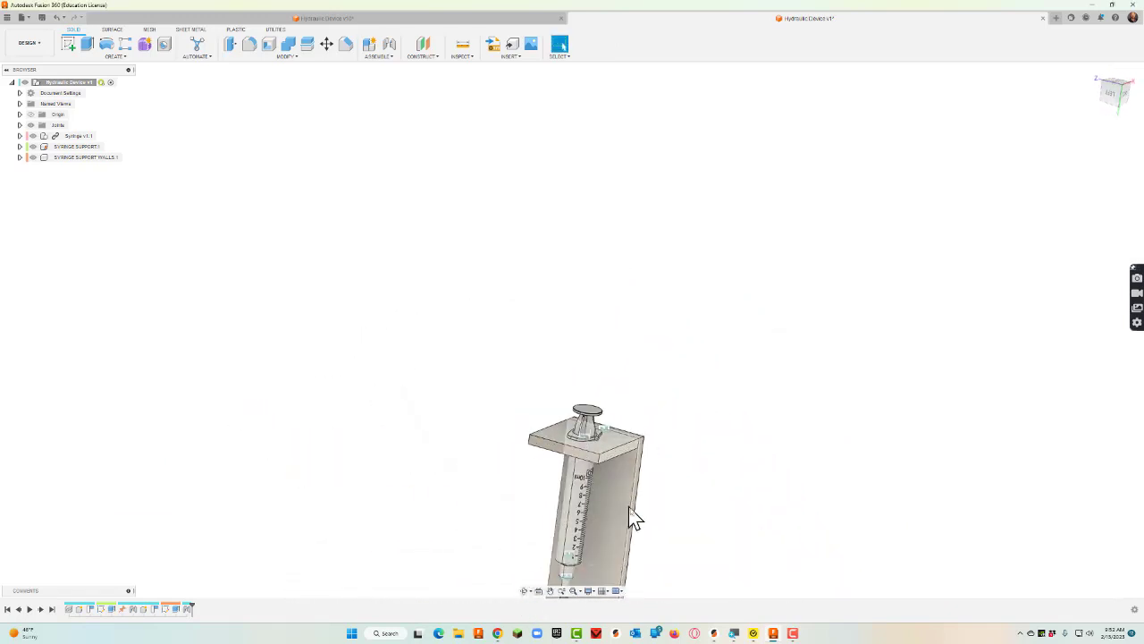
left_click(634, 511)
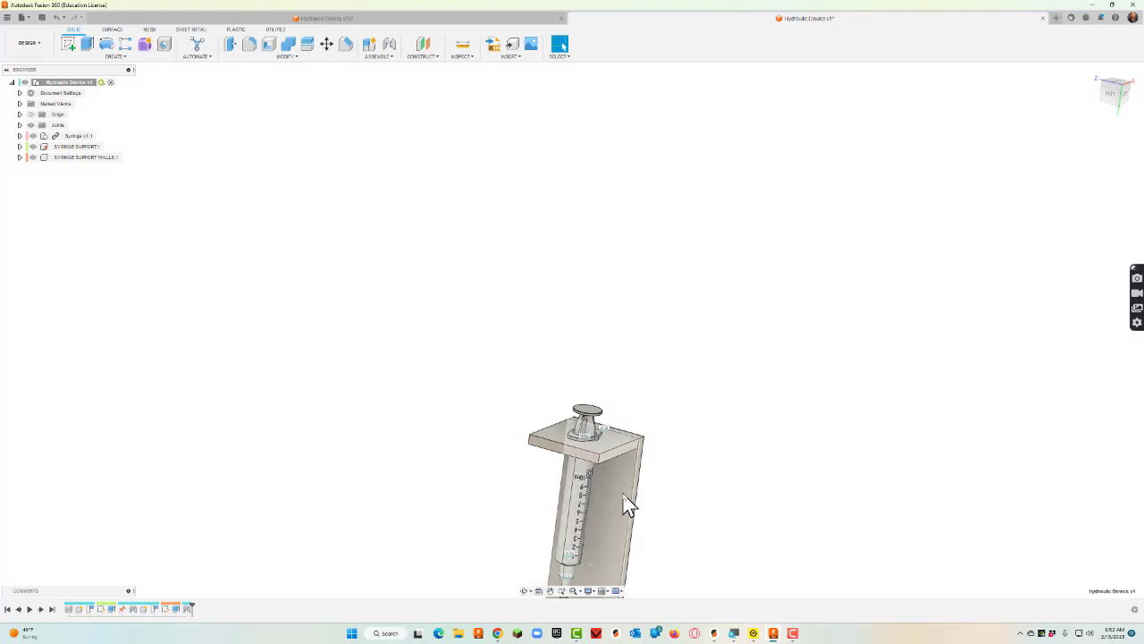
right_click(86, 161)
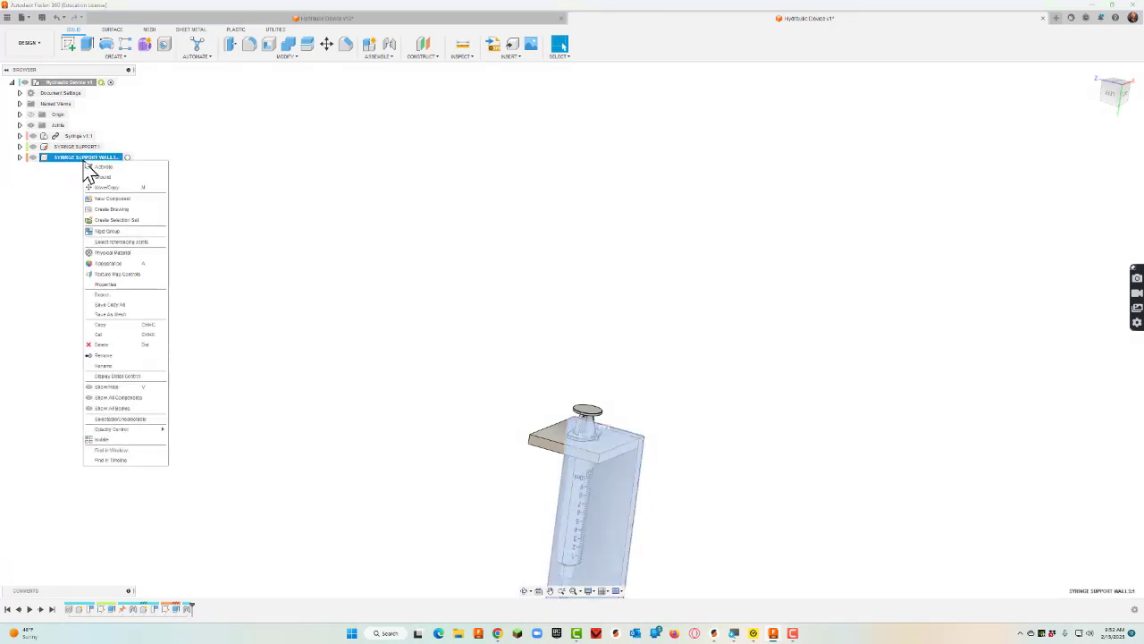
left_click(111, 324)
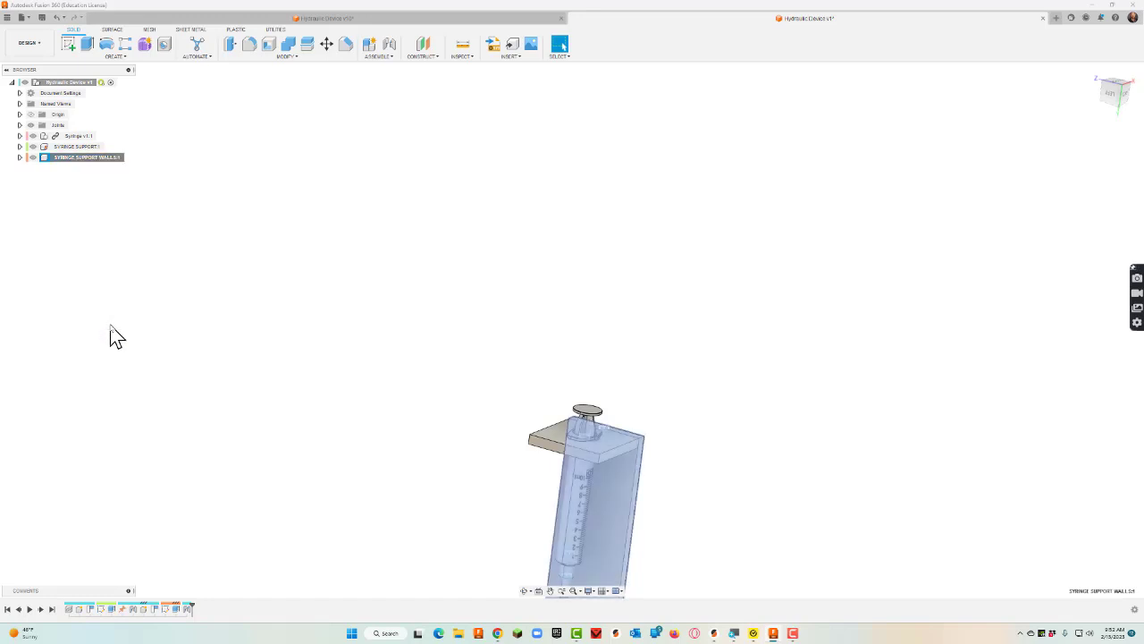
right_click(534, 256)
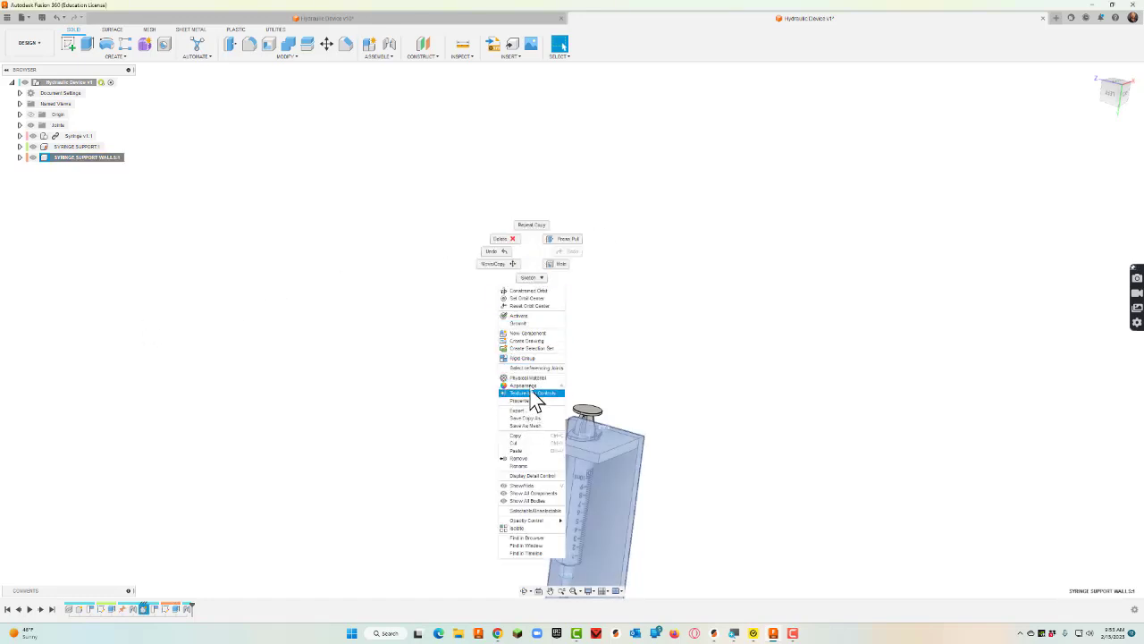
left_click(527, 451)
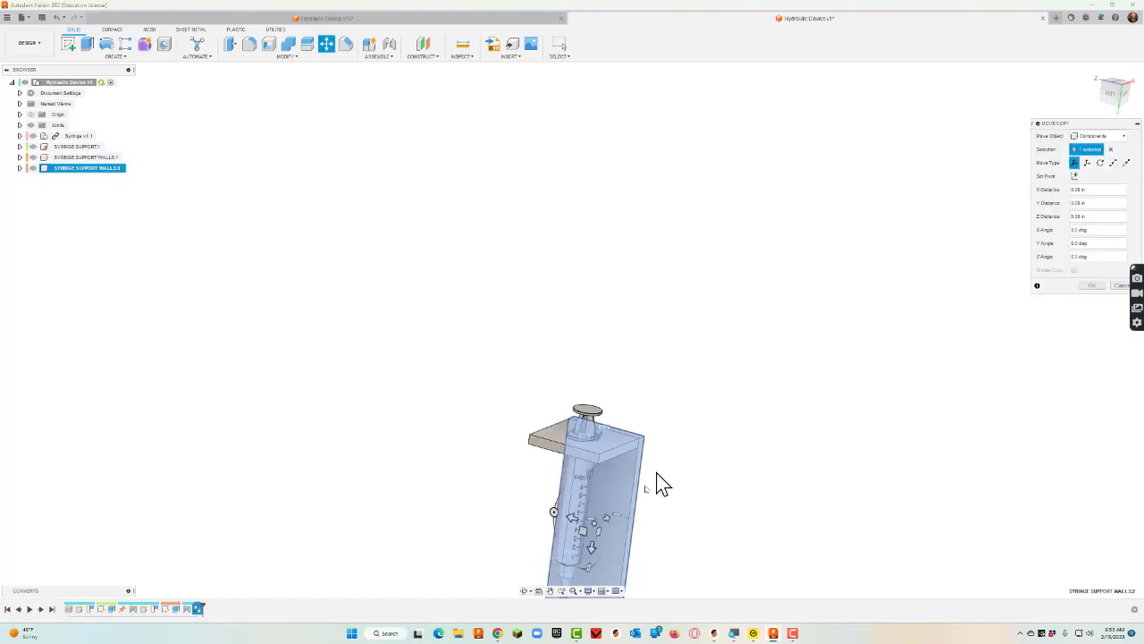
left_click_drag(597, 522, 817, 333)
left_click(1091, 286)
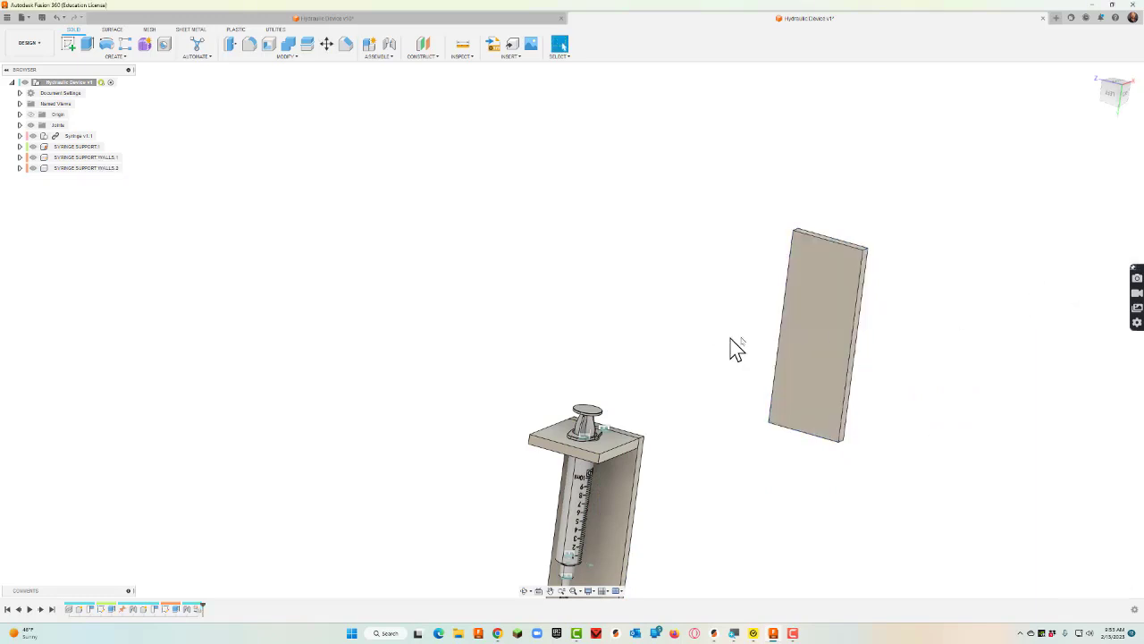
Start a joint from the midpoint of the copied wall's top edge to the midpoint of the support plate's free side edge.
left_click(388, 44)
scroll(859, 254, "up", 5)
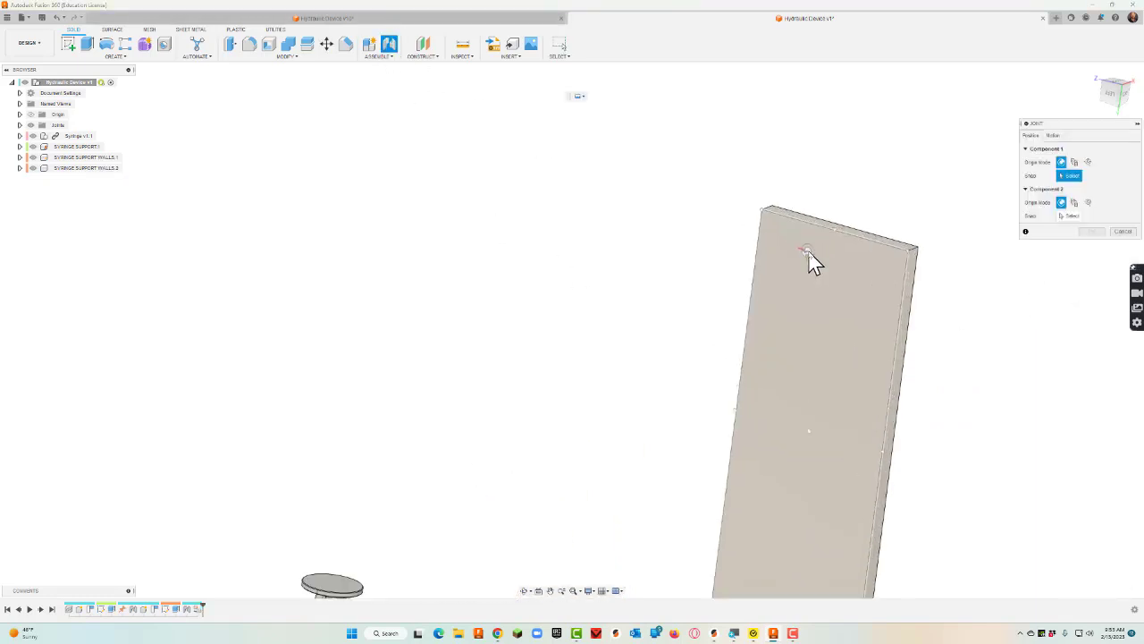
left_click(836, 243)
scroll(694, 286, "down", 6)
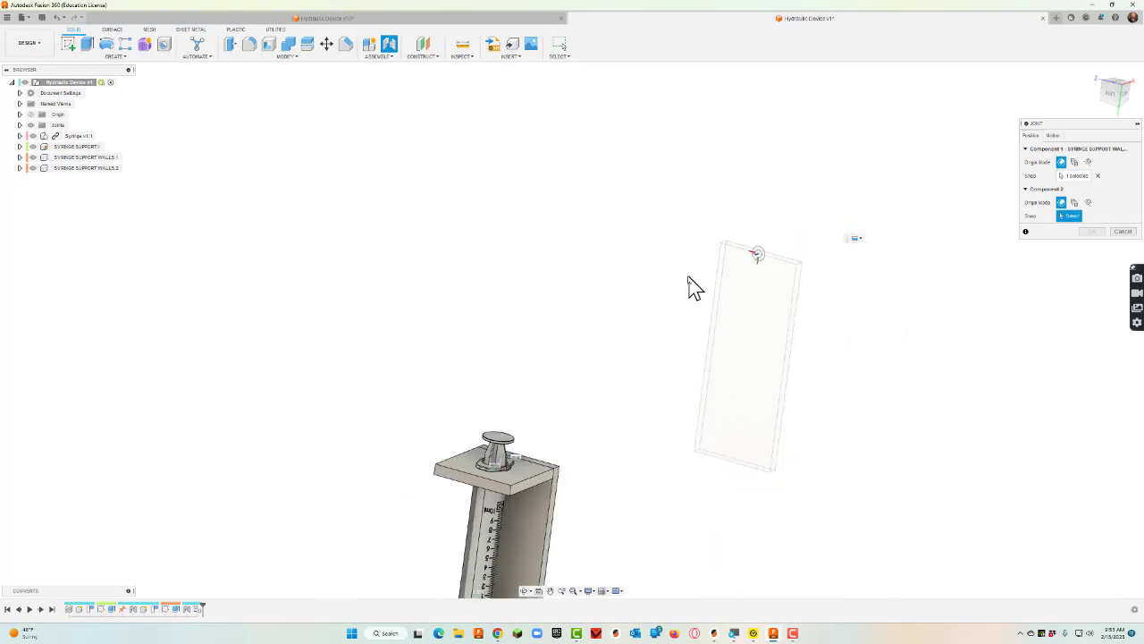
scroll(545, 424, "up", 4)
scroll(547, 420, "up", 4)
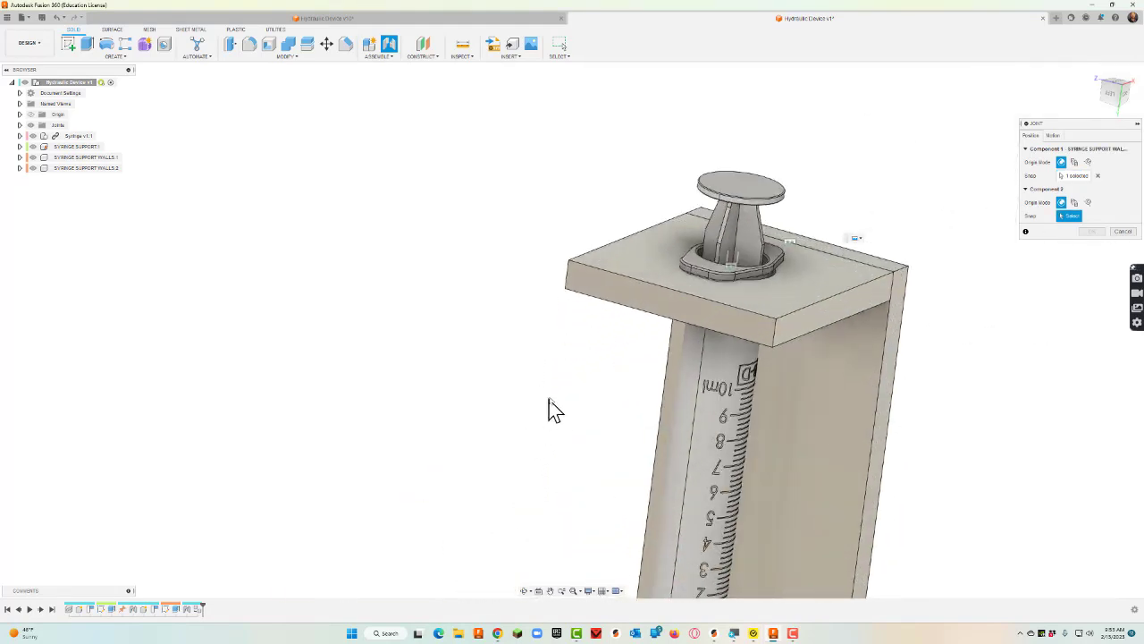
left_click(676, 301)
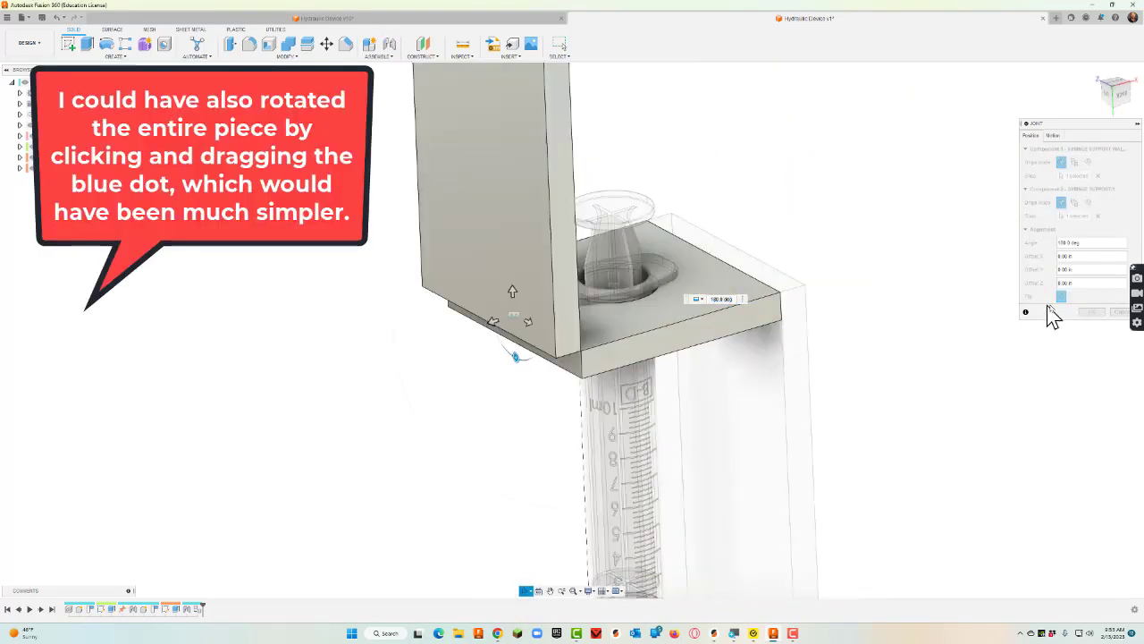
Flip the joint so the copied wall hangs below the plate, and offset it 0.25 in outward in Z.
left_click(1061, 297)
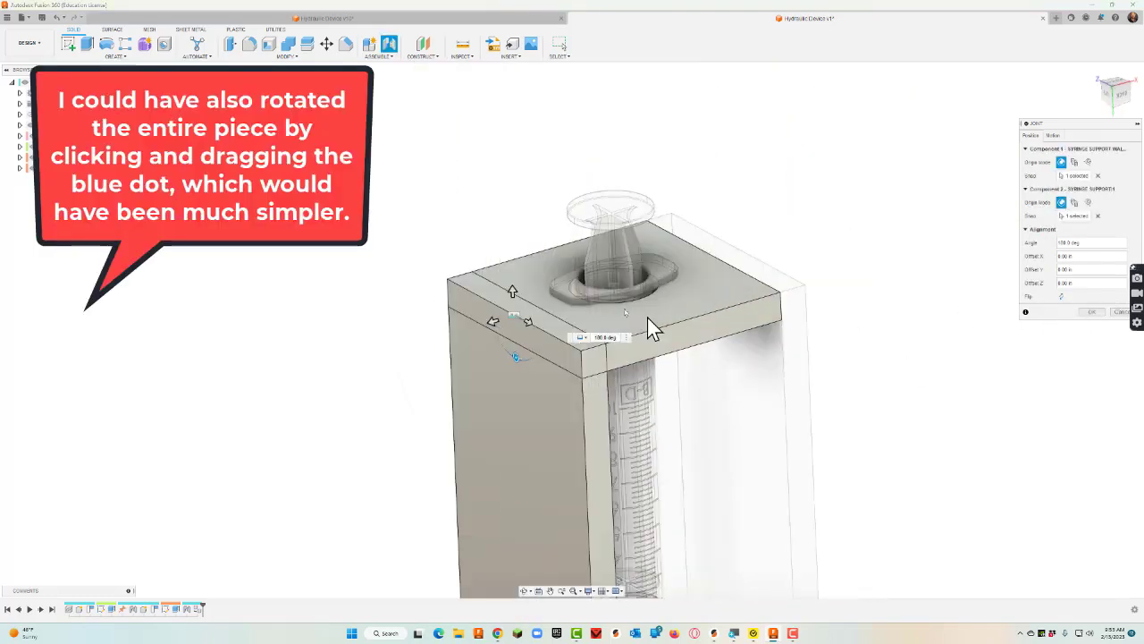
left_click_drag(492, 320, 457, 324)
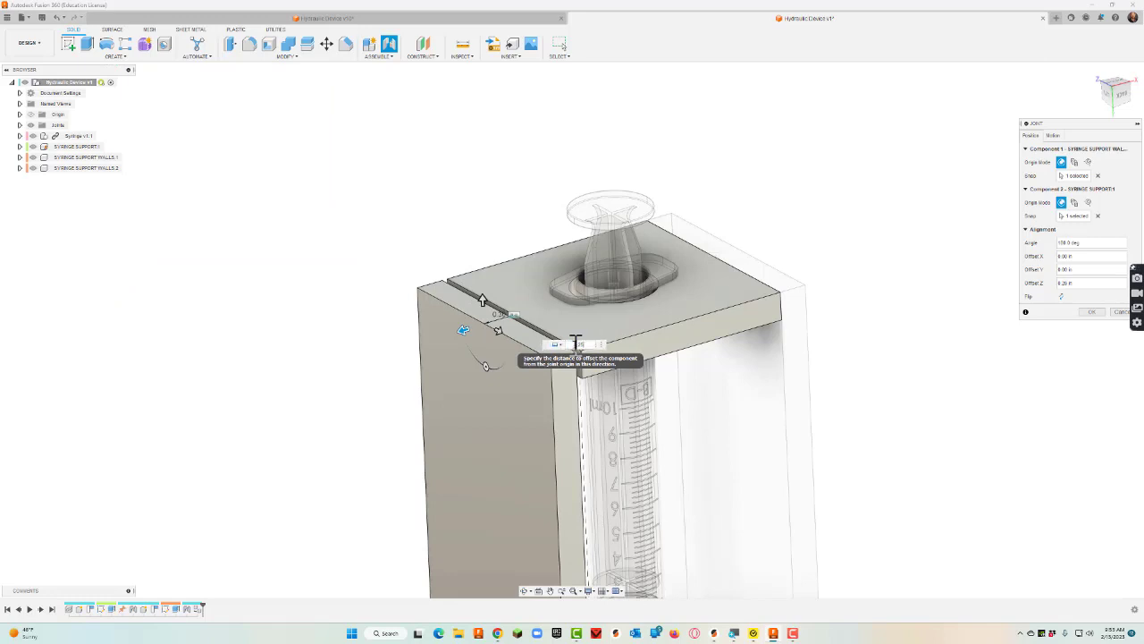
key("Return")
scroll(729, 357, "down", 3)
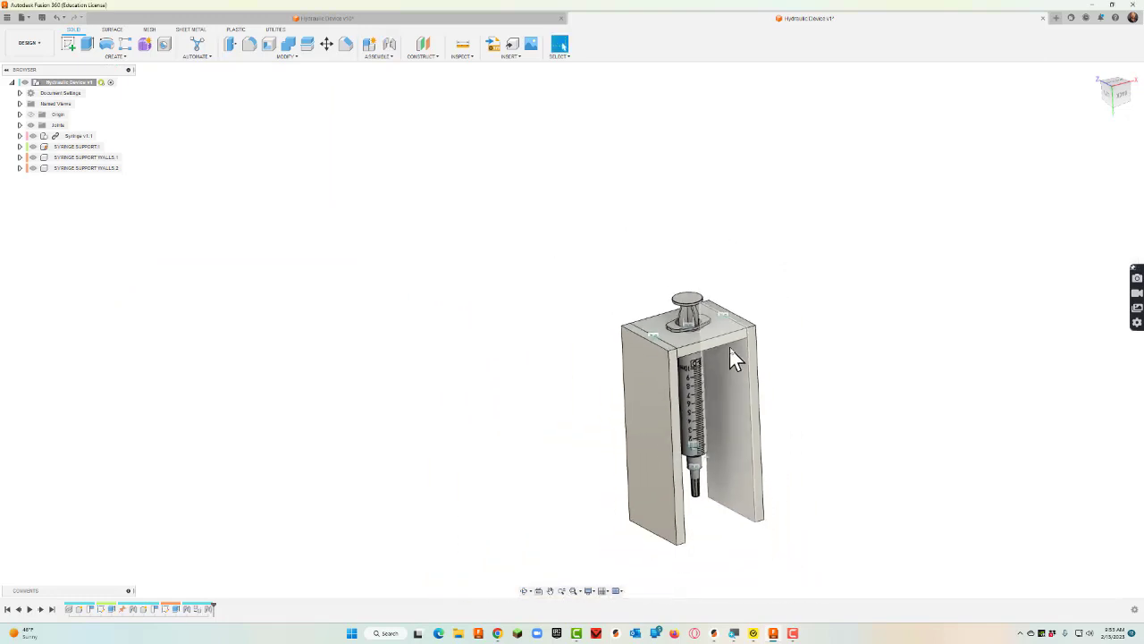
Create an internal standard component named BACK OF ELEVATOR SHAFT under the top-level assembly and activate it.
left_click(526, 591)
left_click_drag(605, 467, 385, 212)
key("Escape")
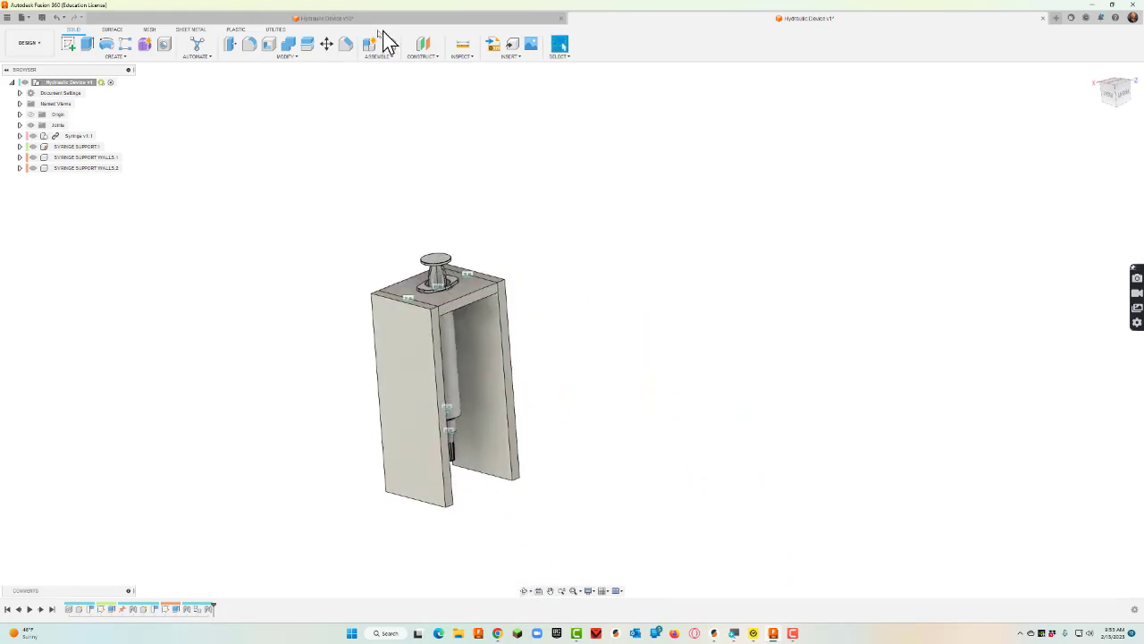
left_click(374, 51)
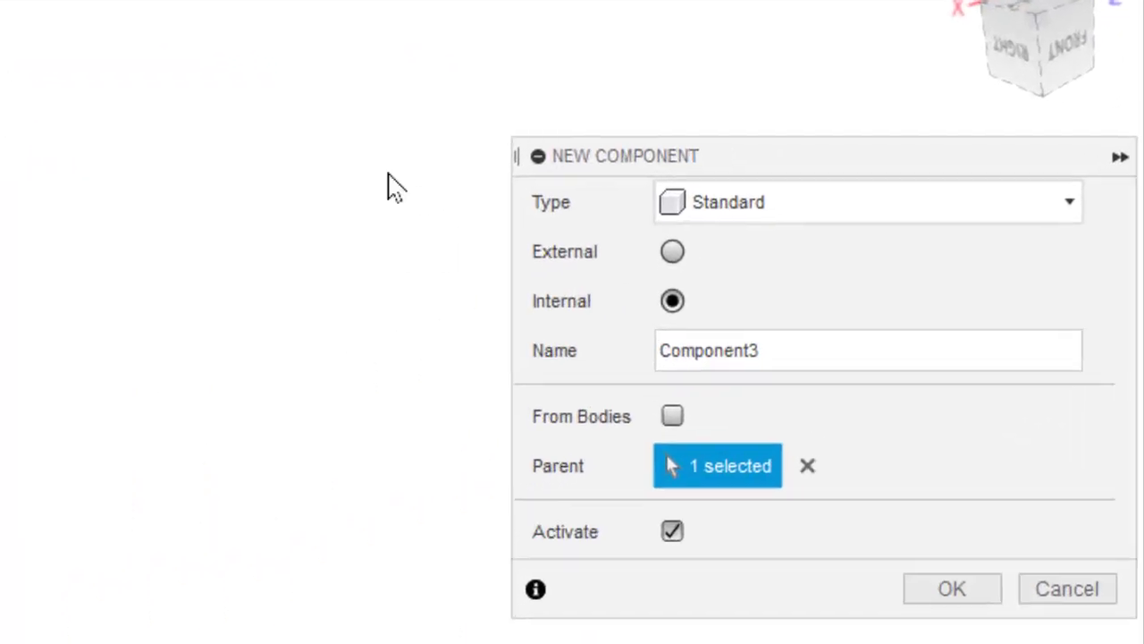
double_click(1050, 165)
type("BAC")
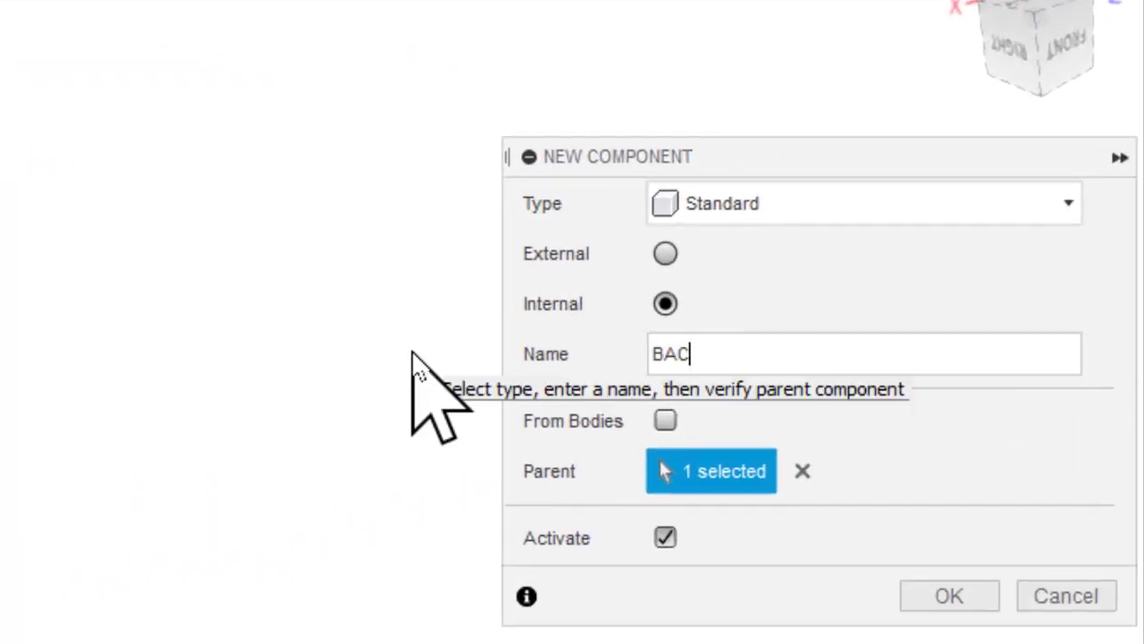
type("K OF ELEVATO")
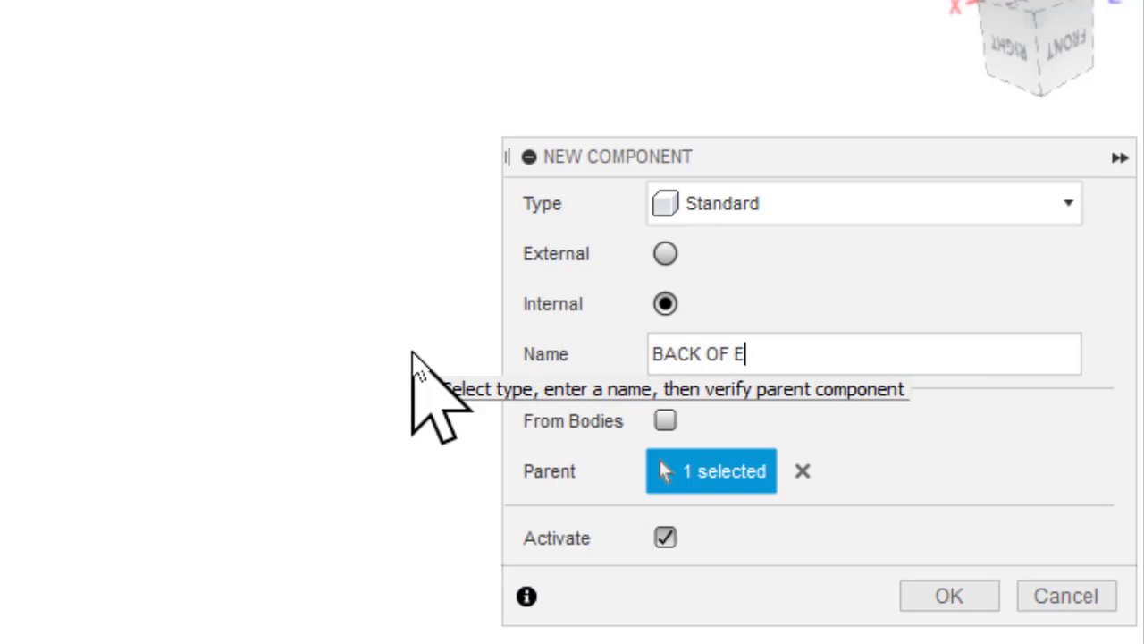
type("R SHAFT")
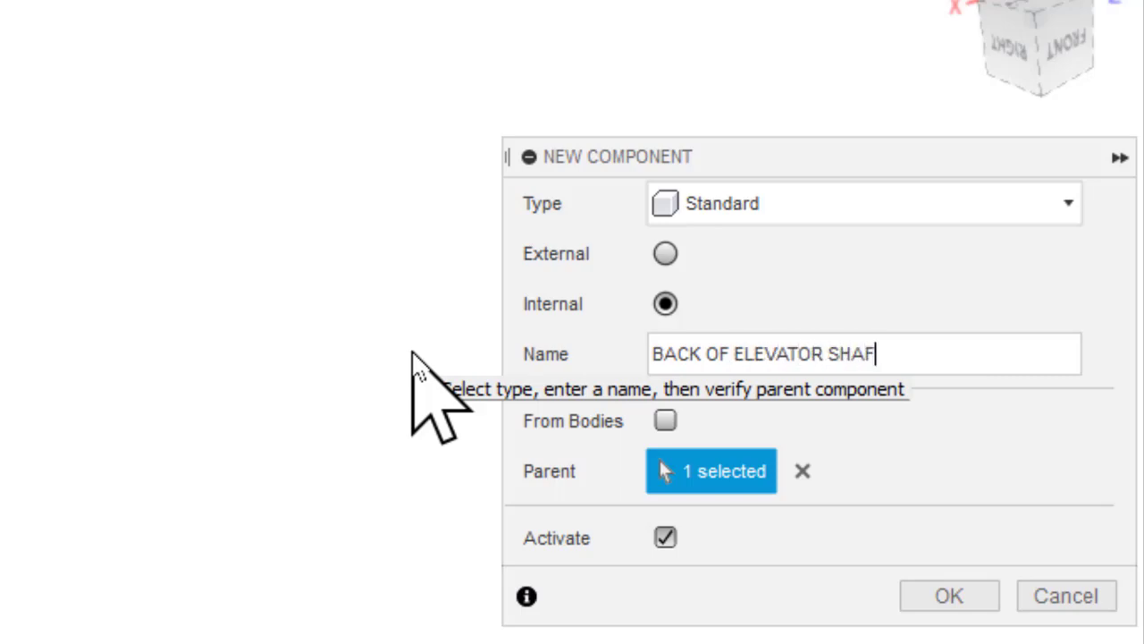
key("Return")
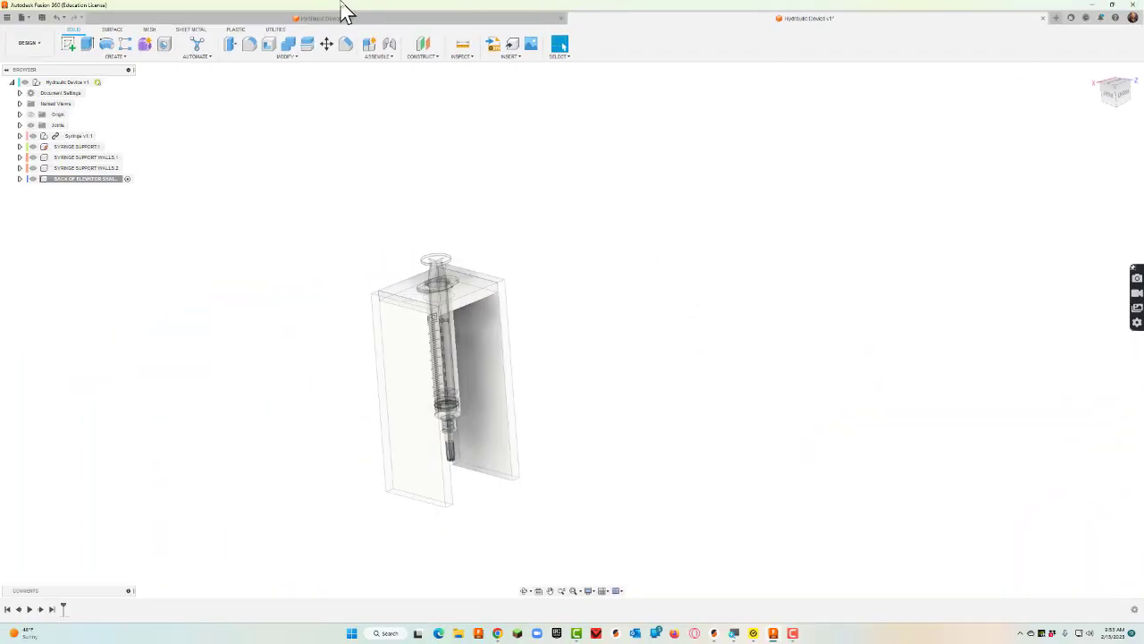
Start a sketch on the long edge face of a support wall and project both walls' edge faces into it.
left_click(69, 45)
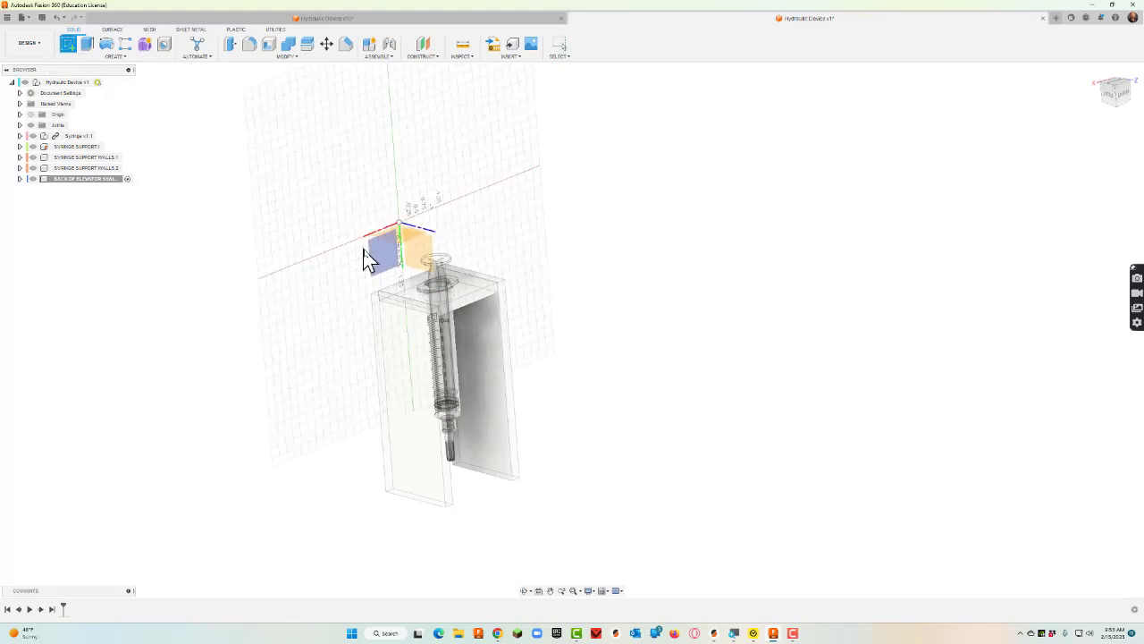
left_click(506, 308)
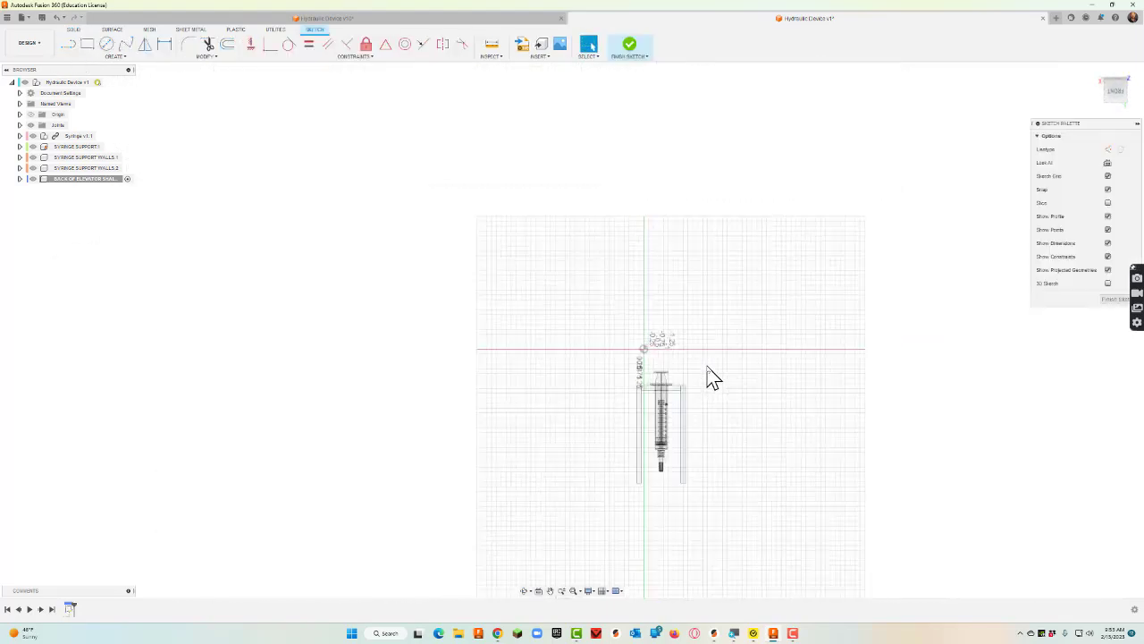
scroll(688, 547, "up", 3)
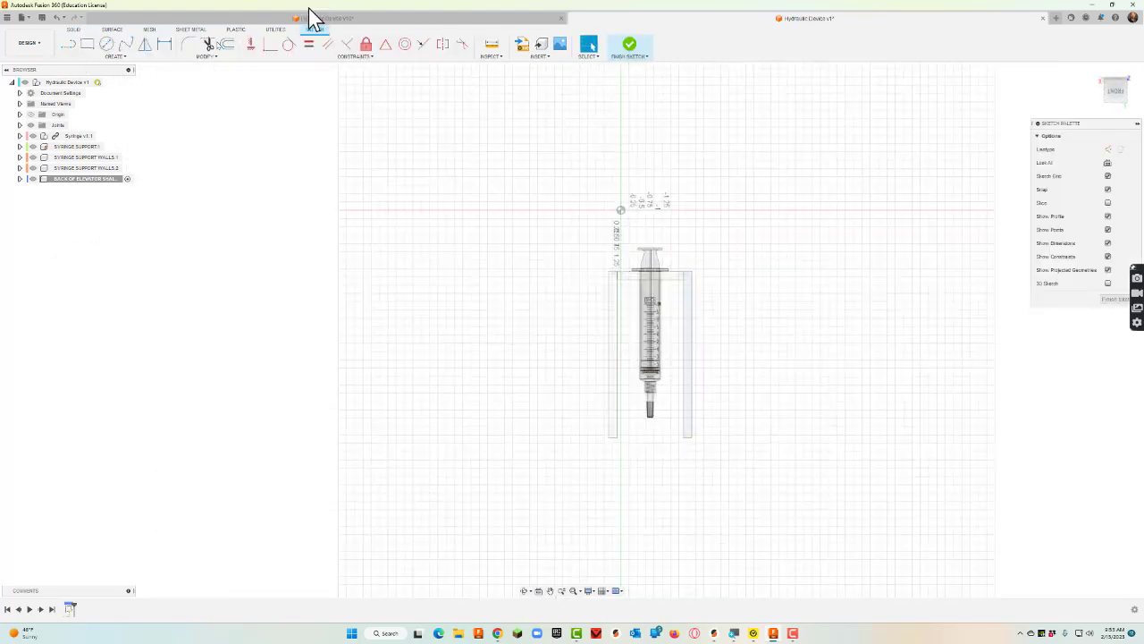
left_click(86, 44)
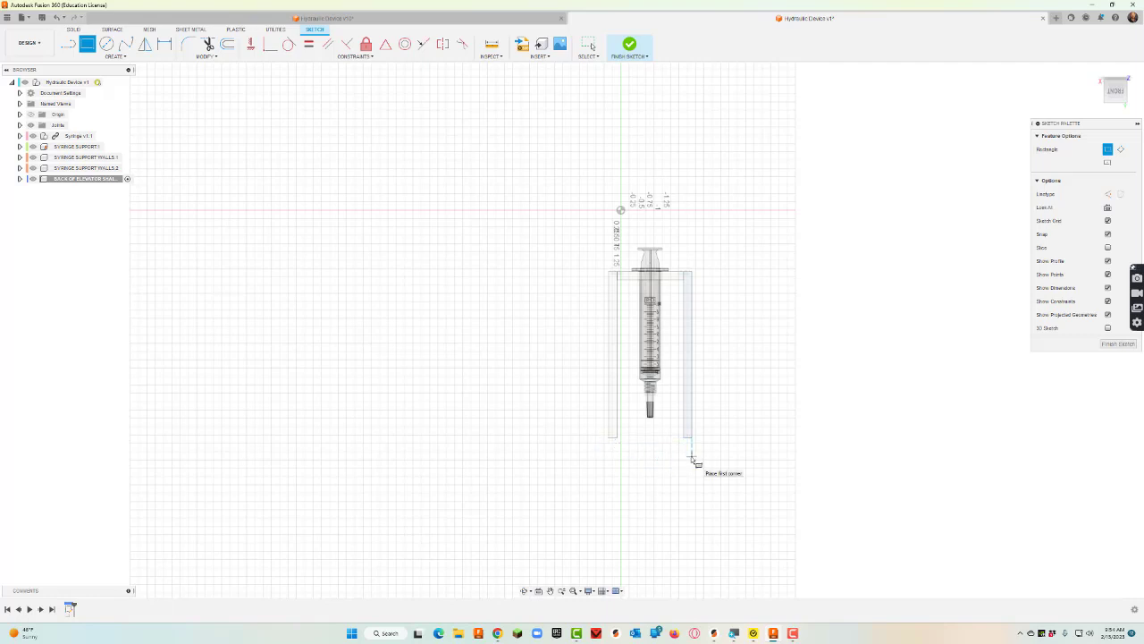
key("p")
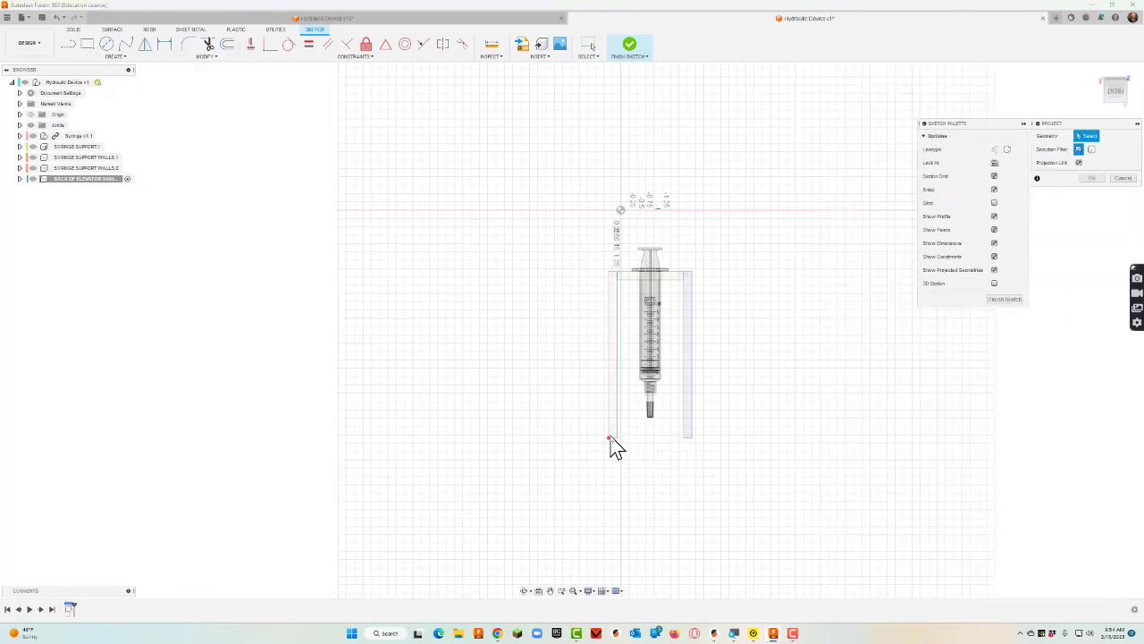
left_click(613, 444)
left_click(688, 438)
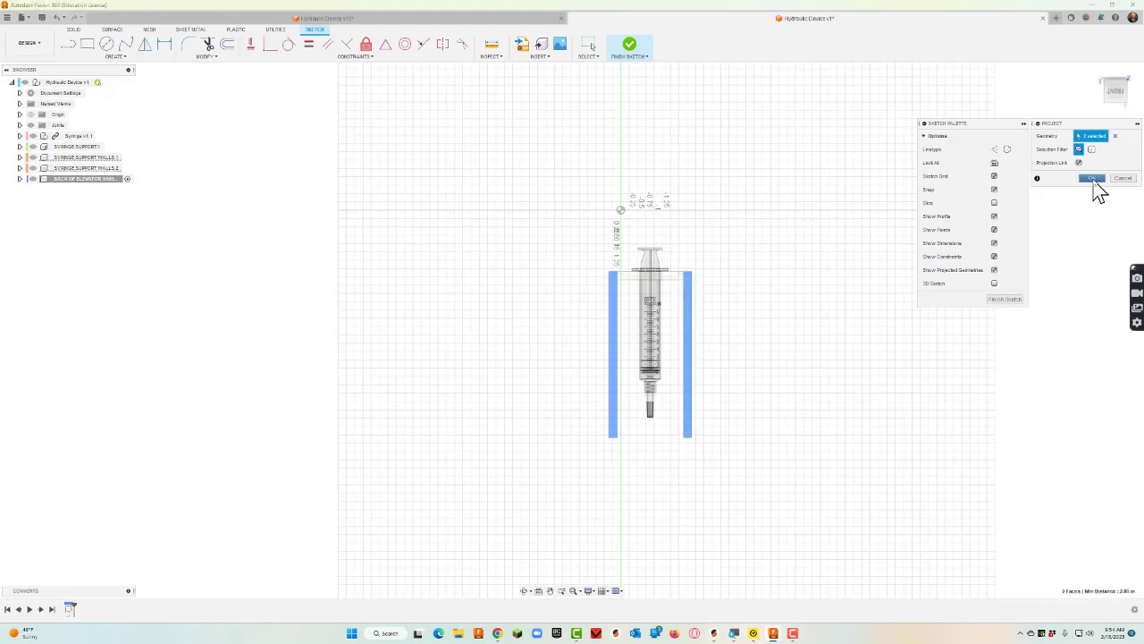
left_click(1091, 178)
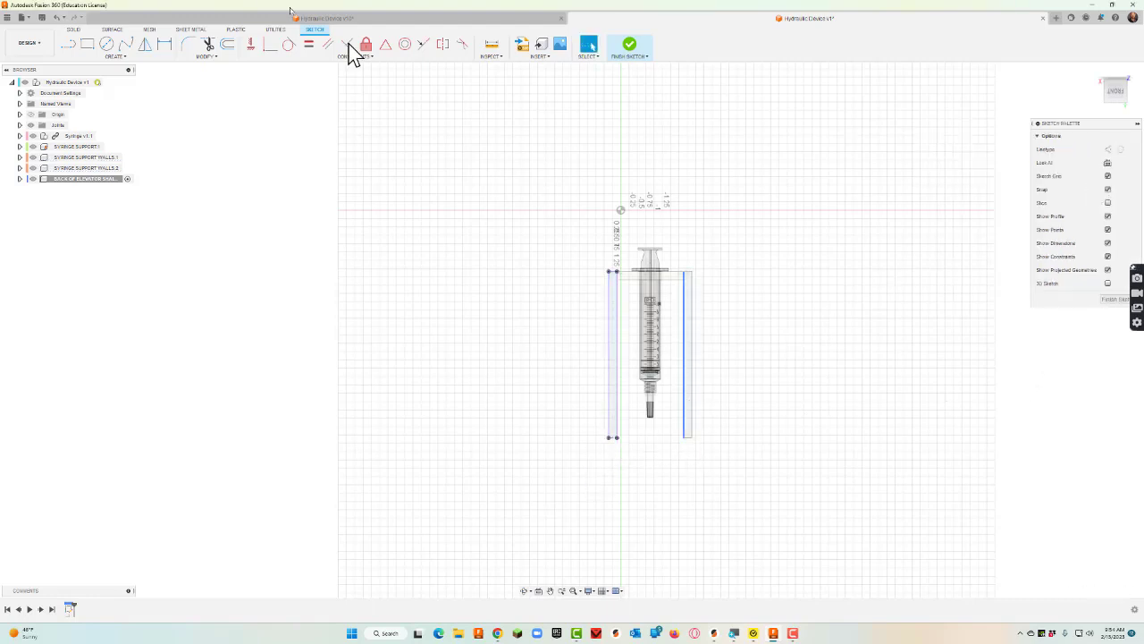
Draw a rectangle 10 in tall up from the walls' lower outer corner, spanning the full 2.5 in across both walls.
left_click(87, 45)
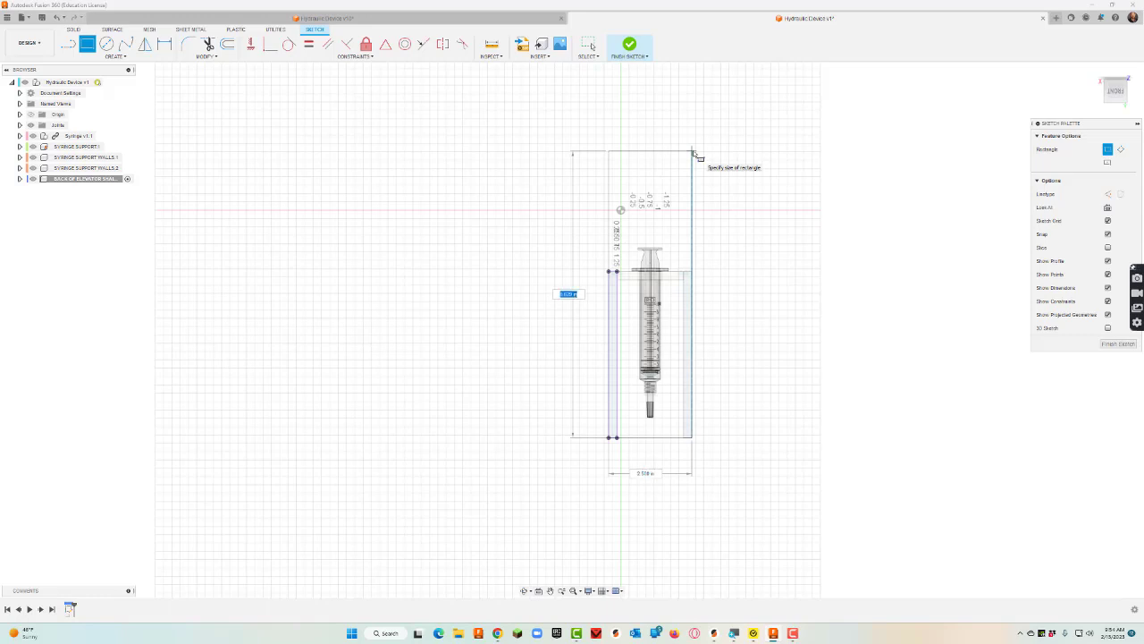
key("Tab")
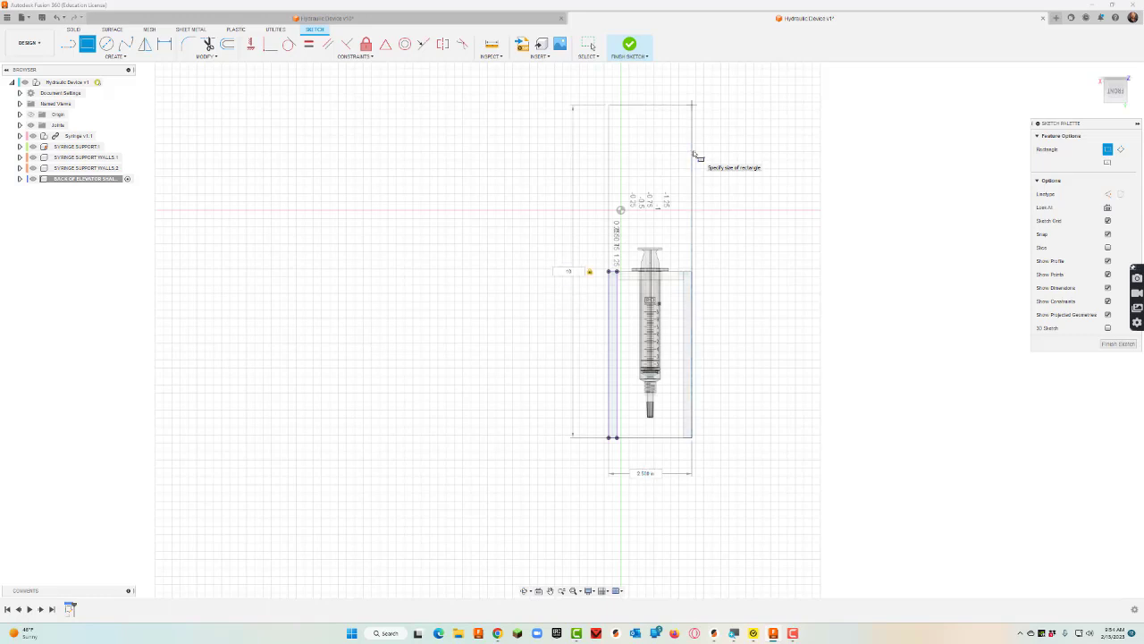
key("Return")
Extrude all three regions of the back rectangle, including both wall strips, 0.25 in away from the walls as a new body.
key("e")
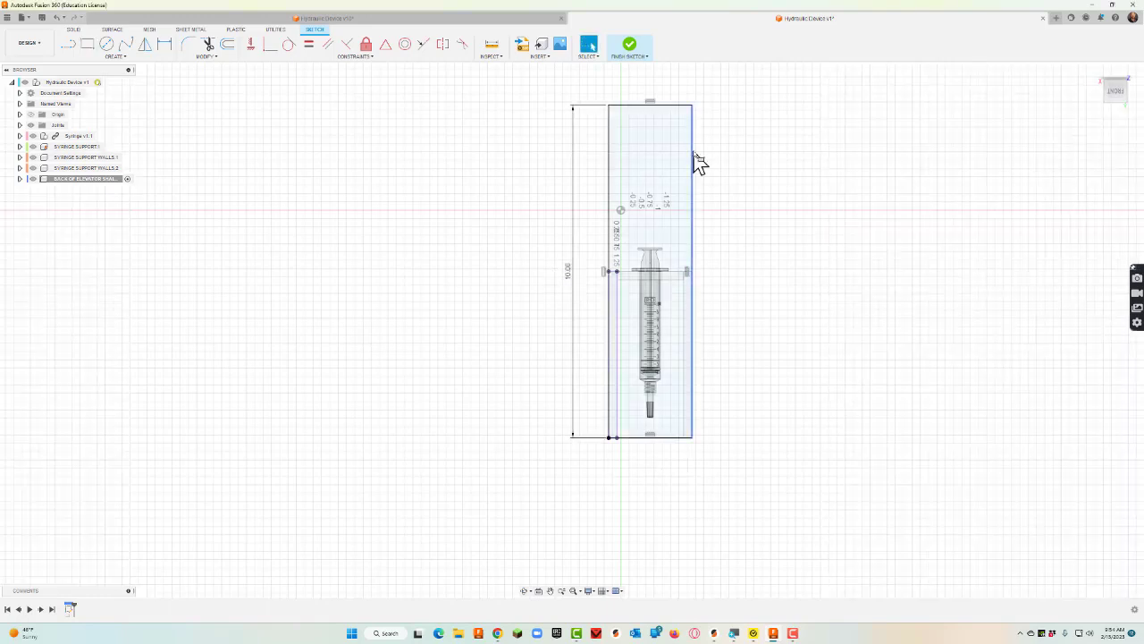
left_click(675, 171)
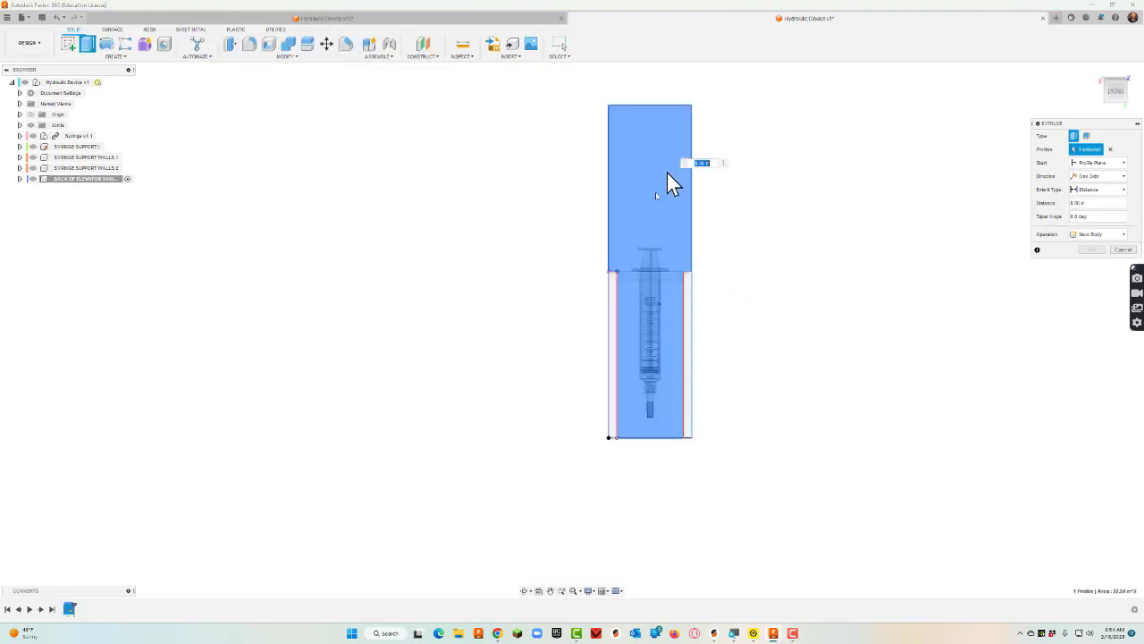
left_click(613, 305)
left_click(686, 311)
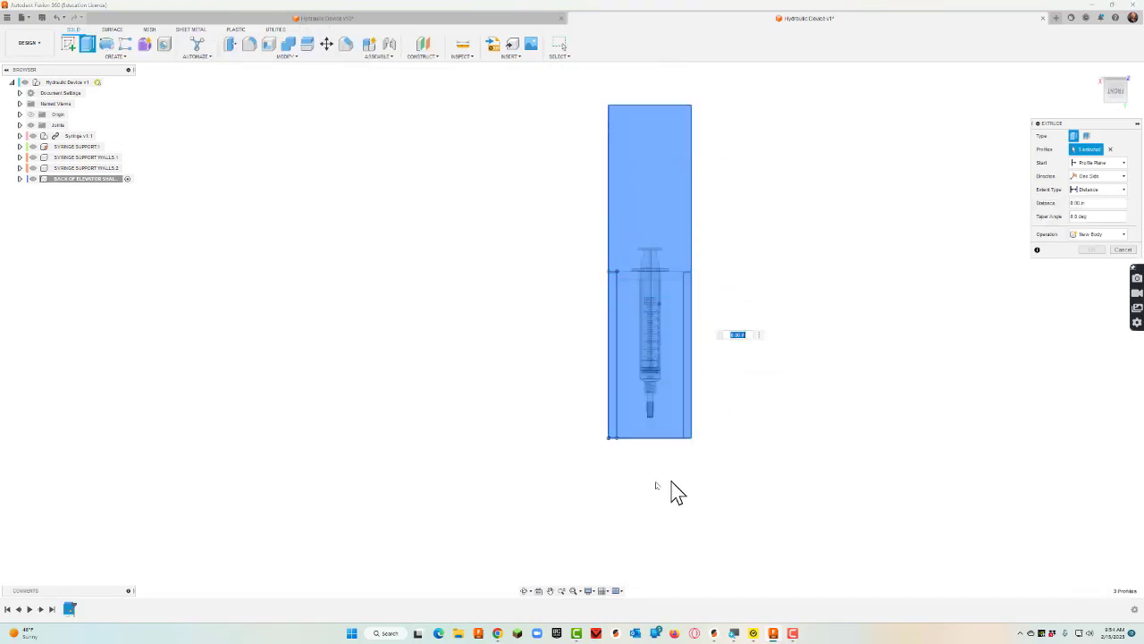
middle_click_drag(689, 487, 646, 332, "shift")
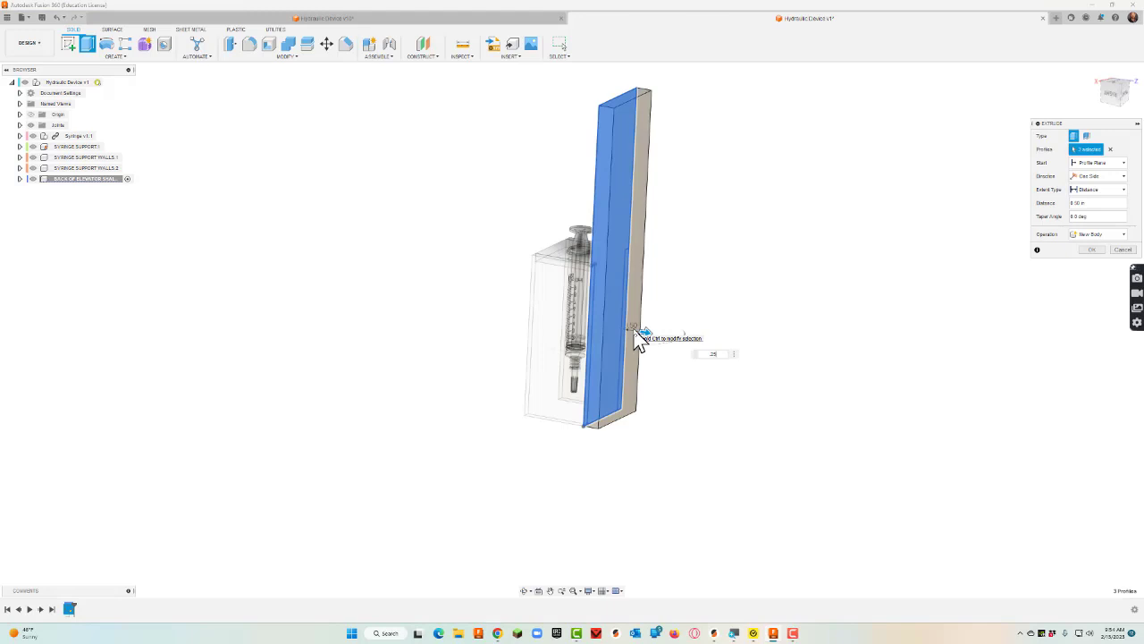
key("Escape")
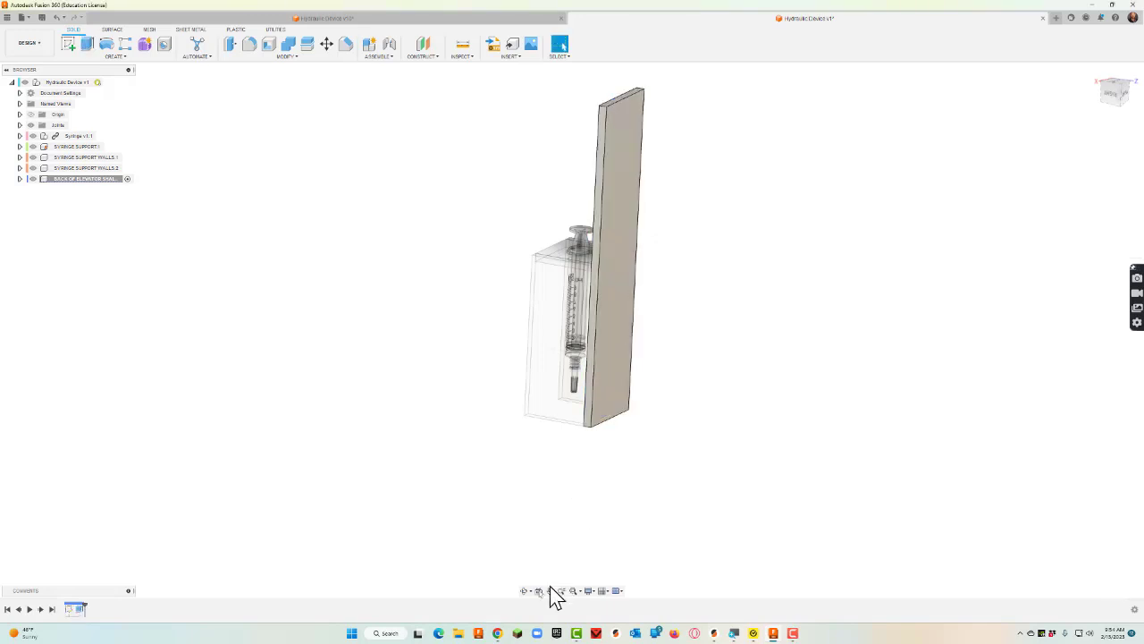
Activate the top-level Hydraulic Device assembly and pull the elevator shaft's back panel away from the support walls.
left_click(76, 82)
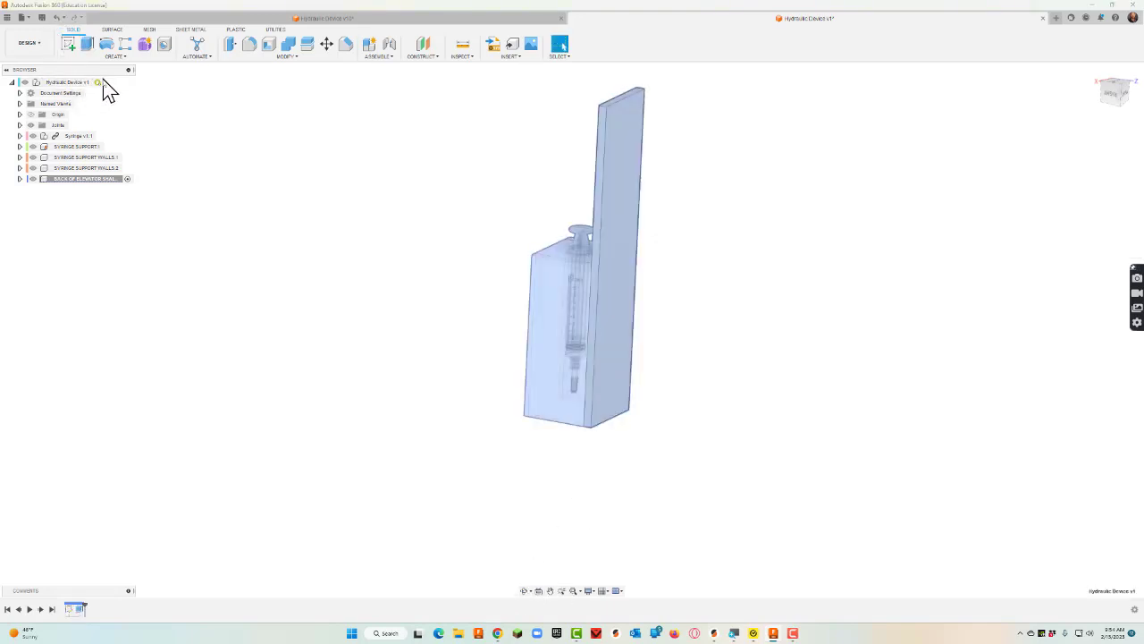
left_click(98, 82)
middle_click_drag(572, 465, 595, 473, "shift")
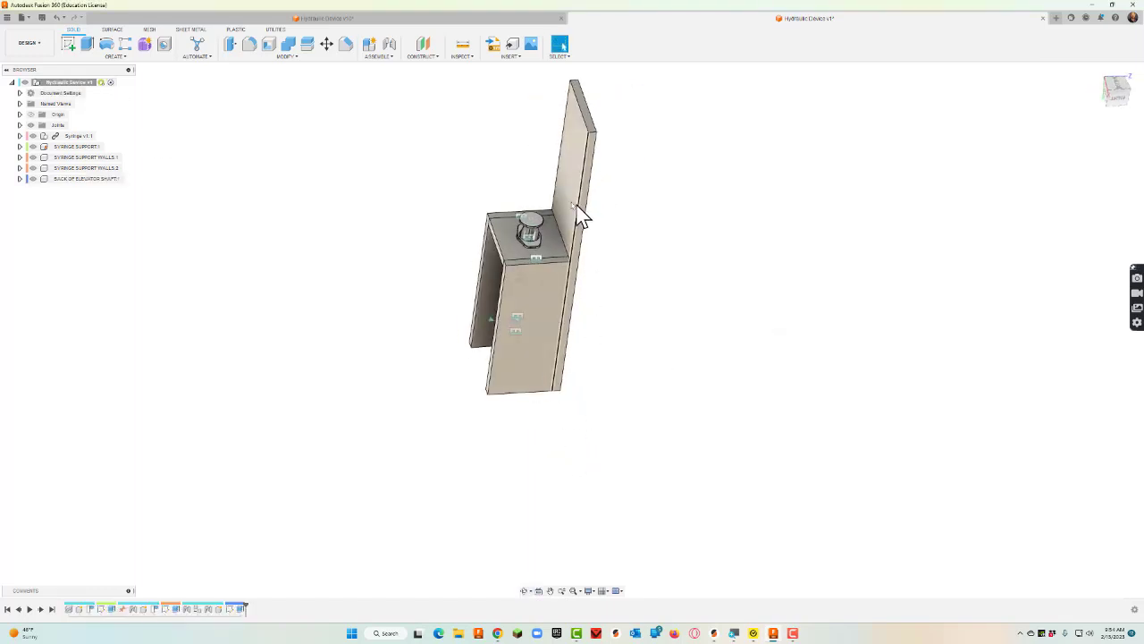
left_click_drag(574, 218, 756, 220)
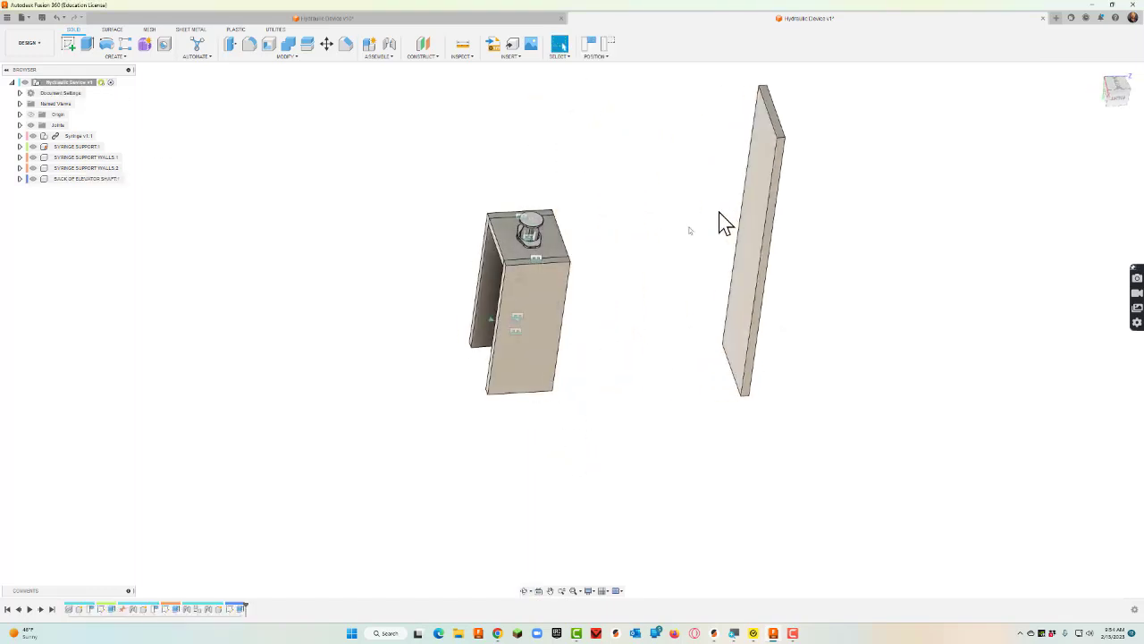
Join the back panel's lower inner corner to the matching lower rear corner of the syringe support wall, with no offsets.
left_click(390, 47)
scroll(706, 422, "up", 5)
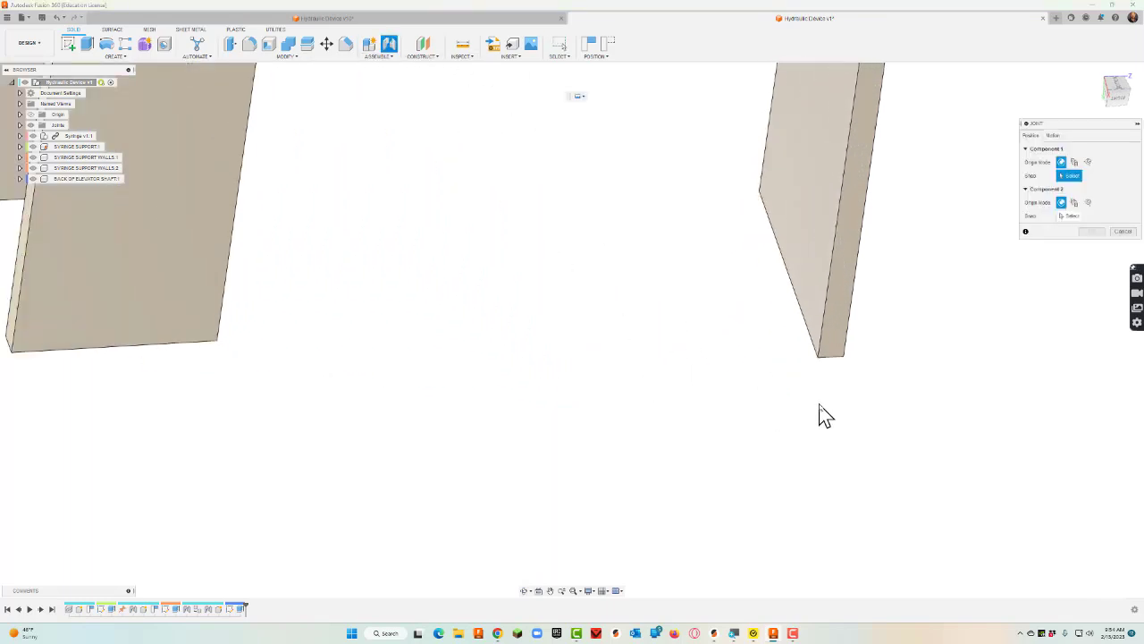
scroll(828, 407, "up", 3)
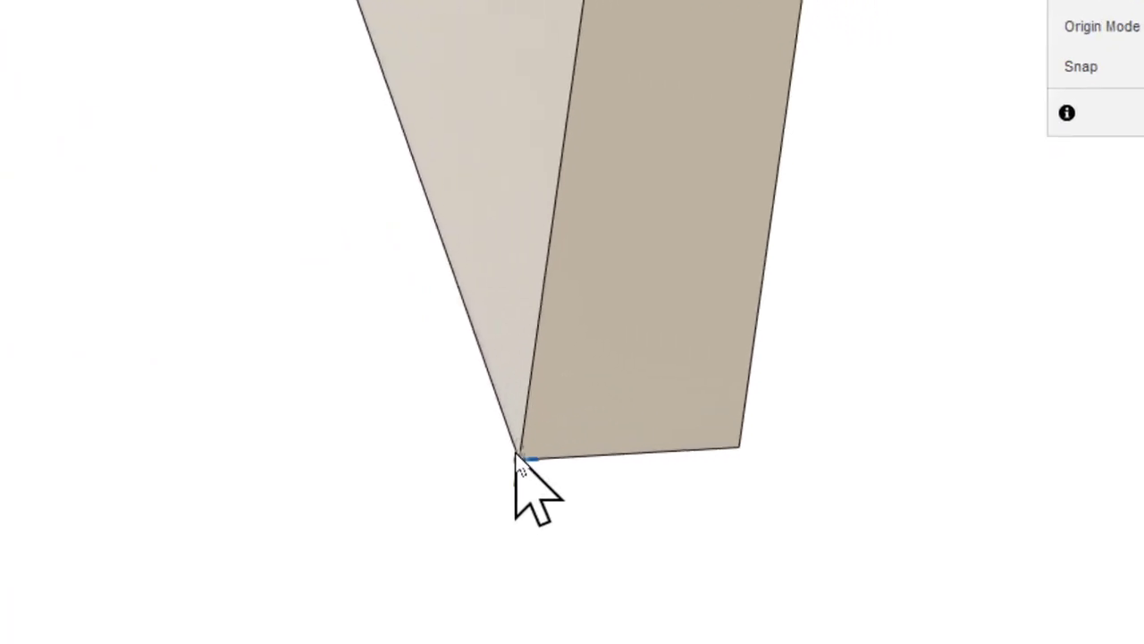
left_click(506, 459)
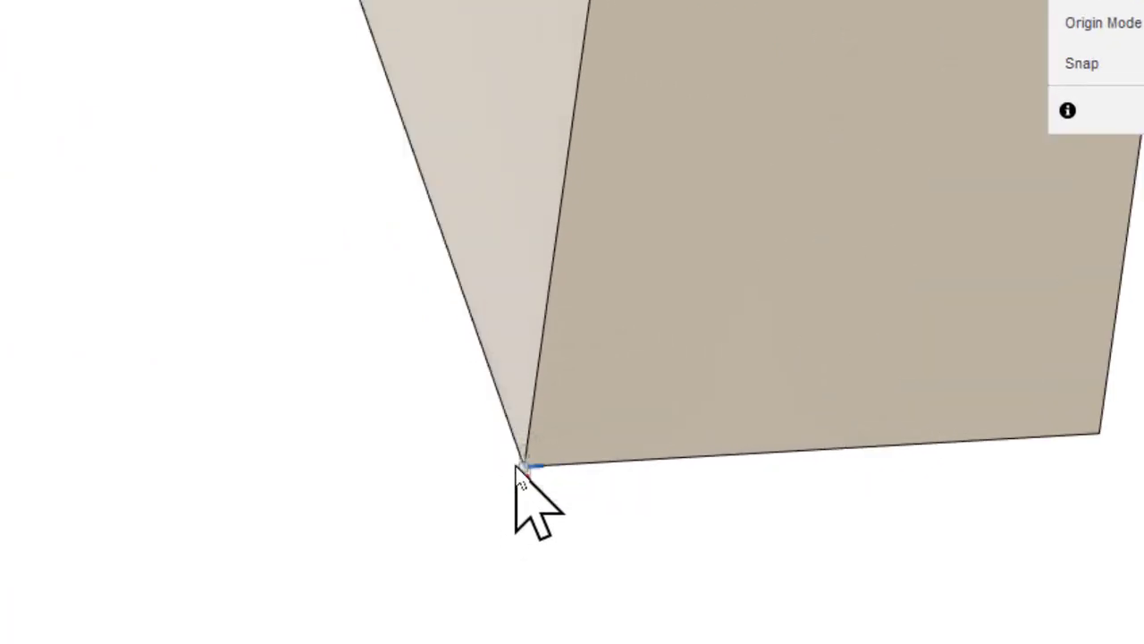
left_click(514, 463)
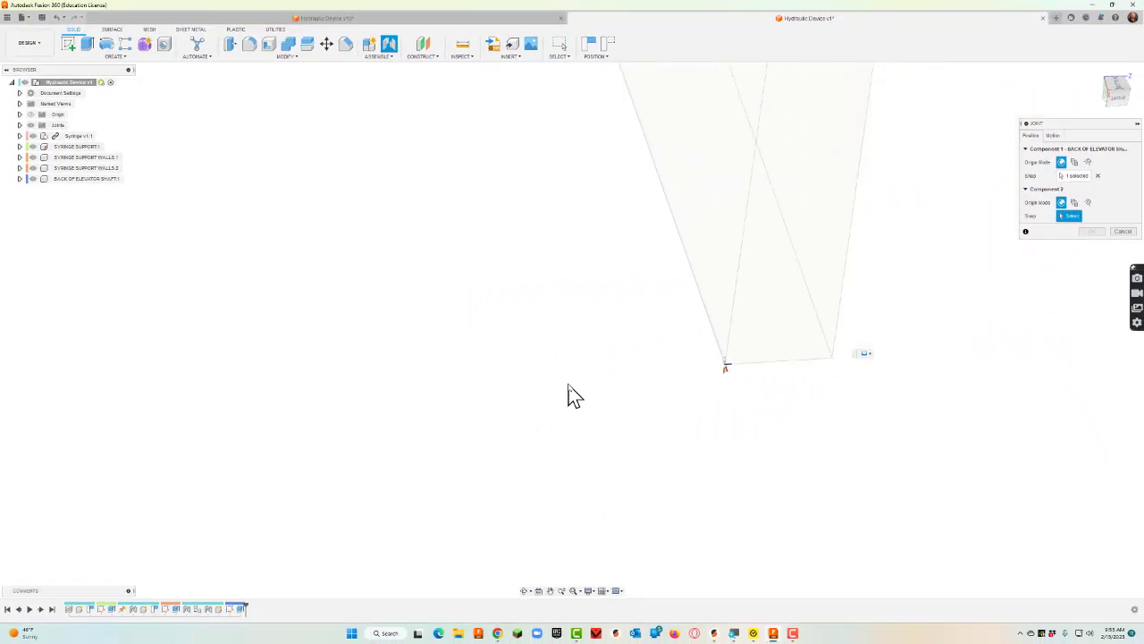
middle_click_drag(573, 396, 525, 380, "shift")
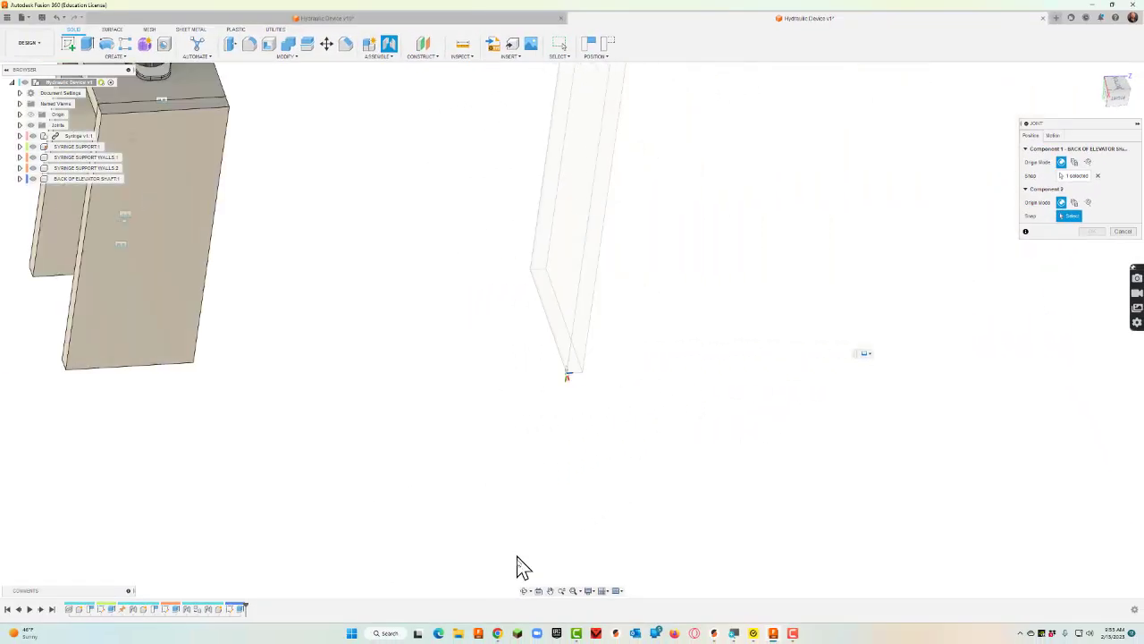
left_click(526, 591)
left_click_drag(544, 432, 496, 322)
key("Escape")
left_click(522, 374)
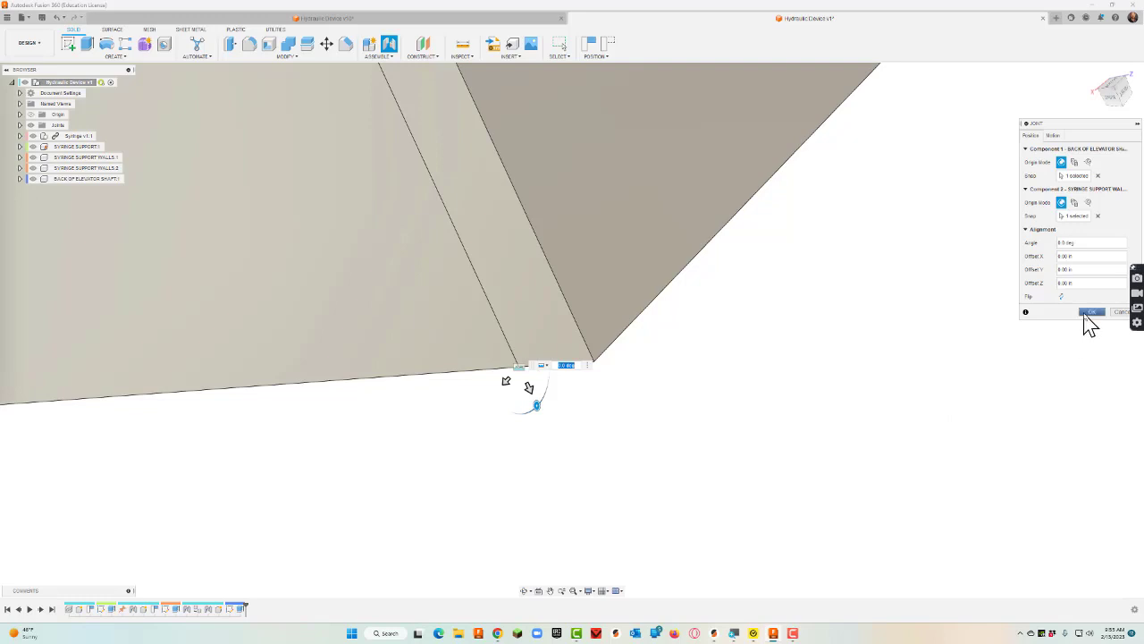
left_click(1086, 315)
scroll(659, 414, "down", 6)
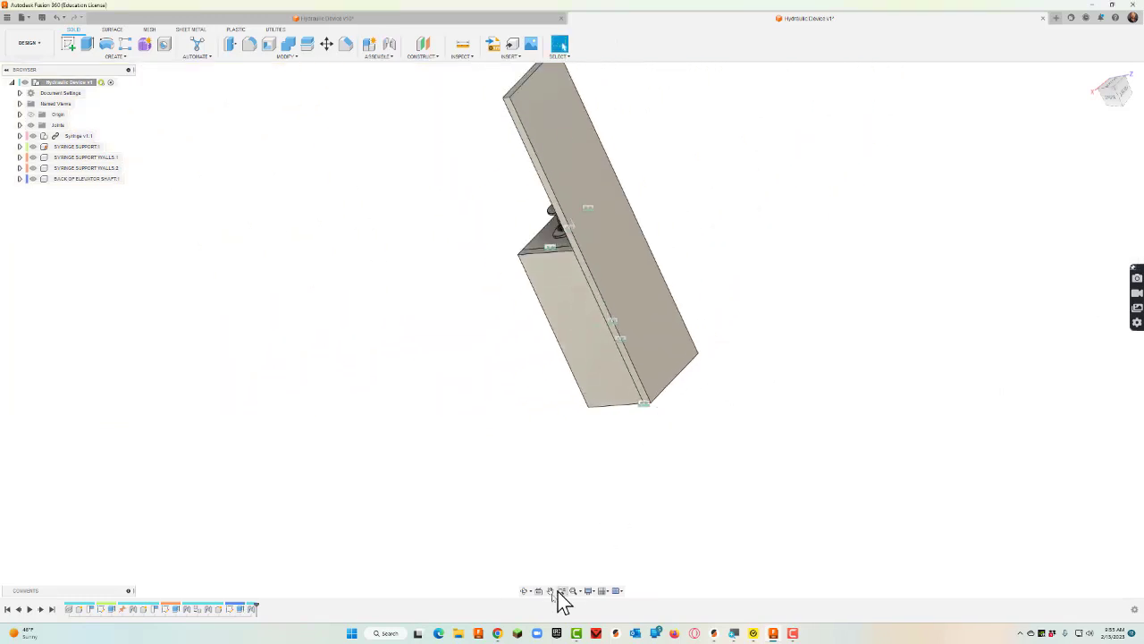
Slide the syringe plunger down toward the support plate from a front view of the lift.
left_click(524, 591)
left_click_drag(611, 437, 658, 428)
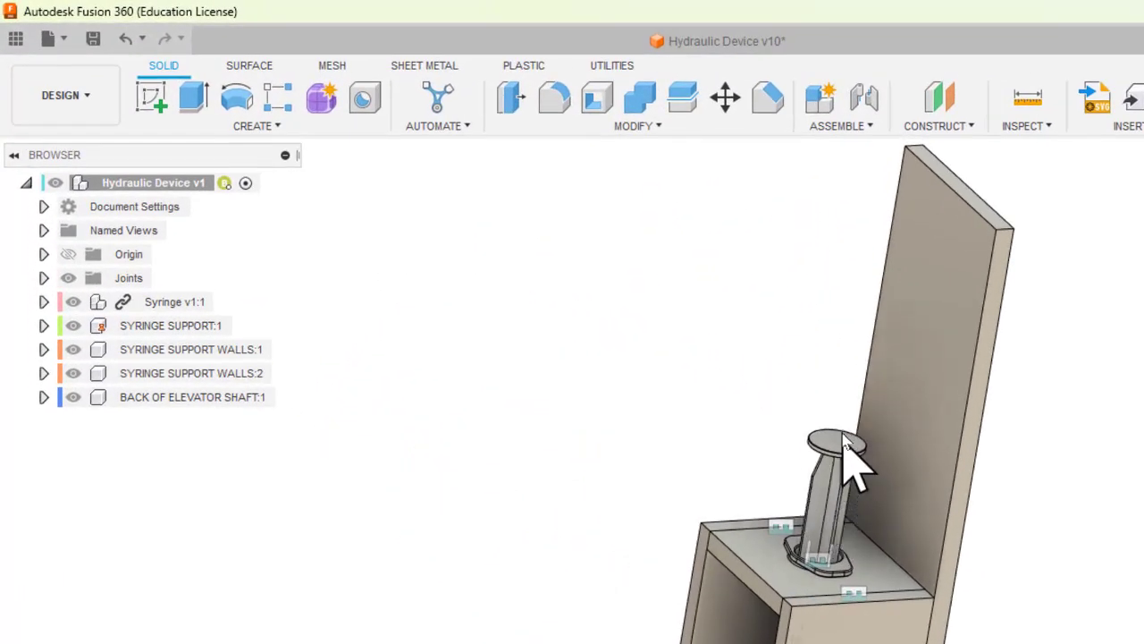
left_click_drag(853, 465, 825, 562)
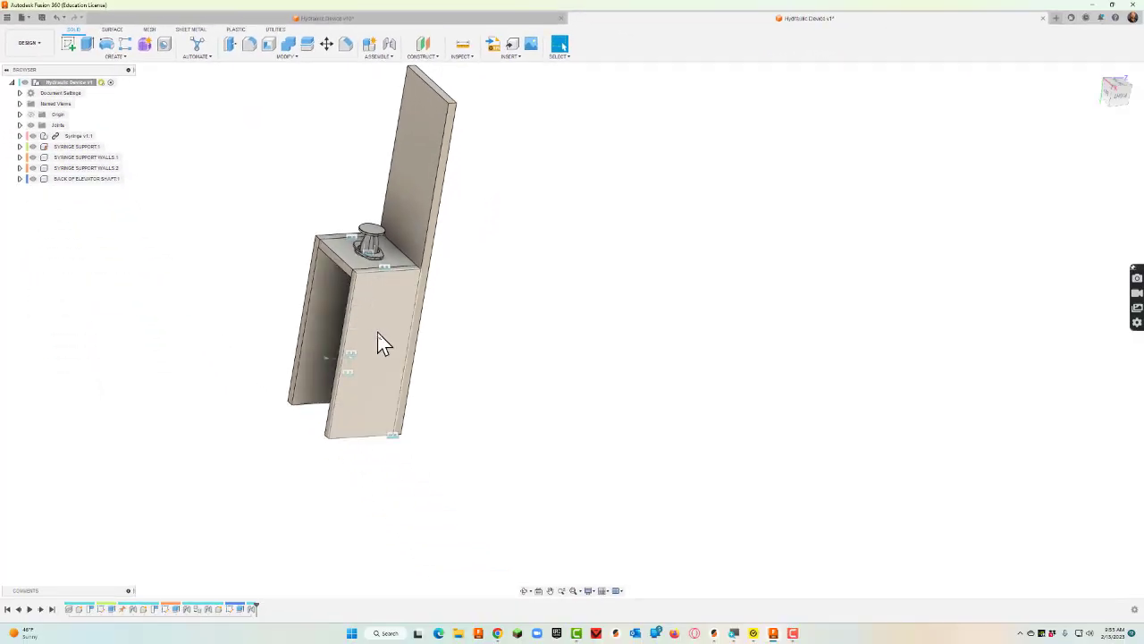
Create and activate an internal standard component named SIDES OF ELEVATOR SHAFT under the top-level assembly.
left_click(370, 44)
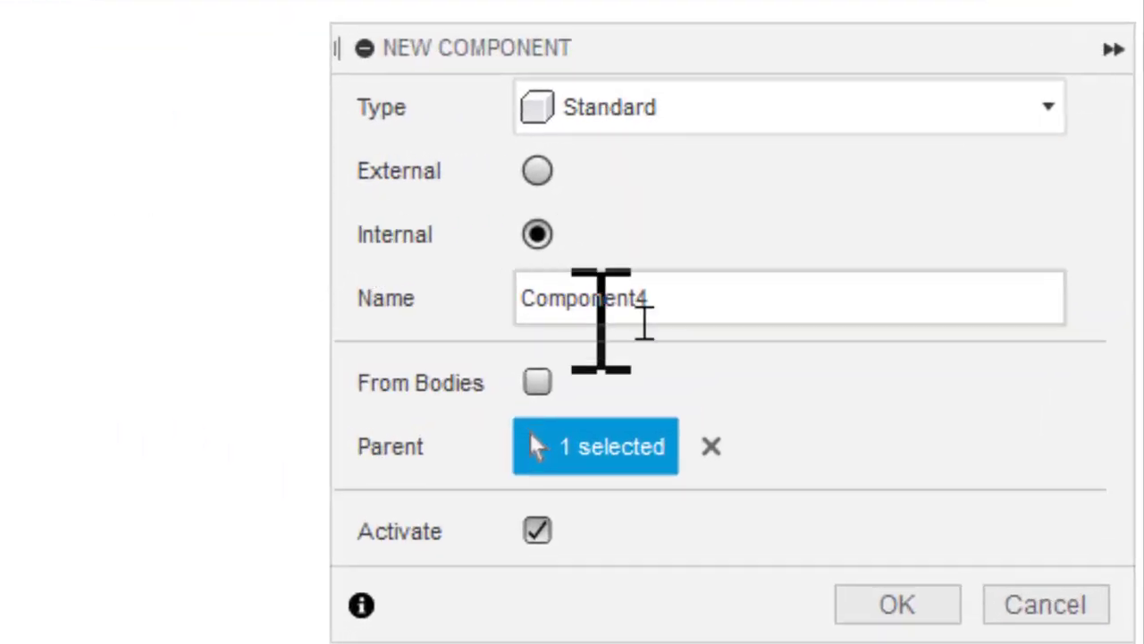
left_click(644, 309)
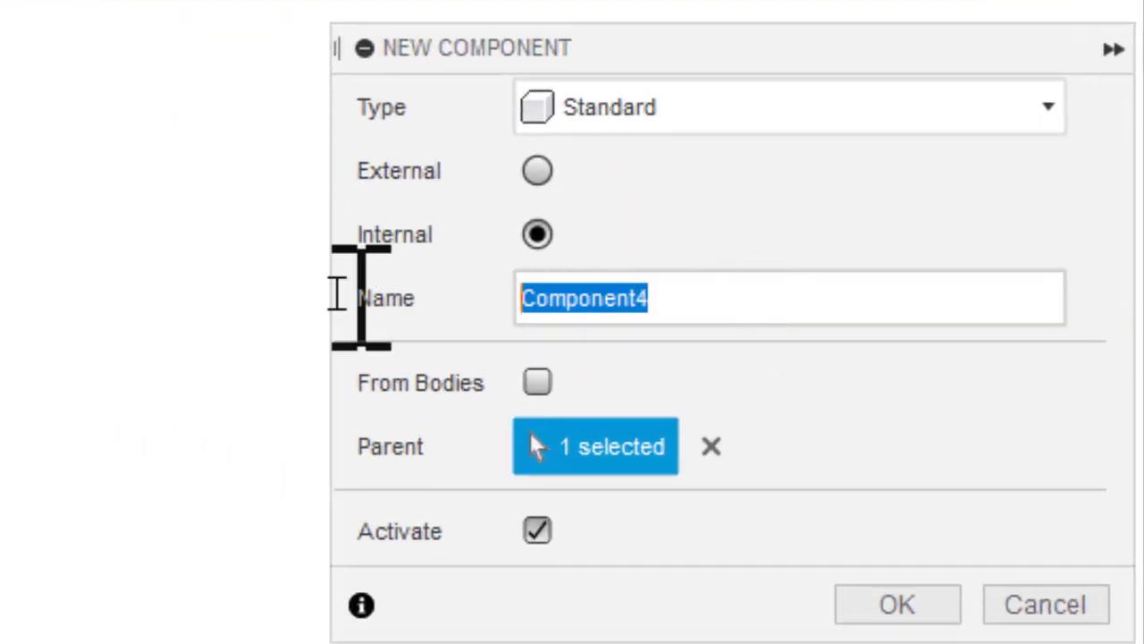
key("ctrl+a")
type("SIDES OF ELEE")
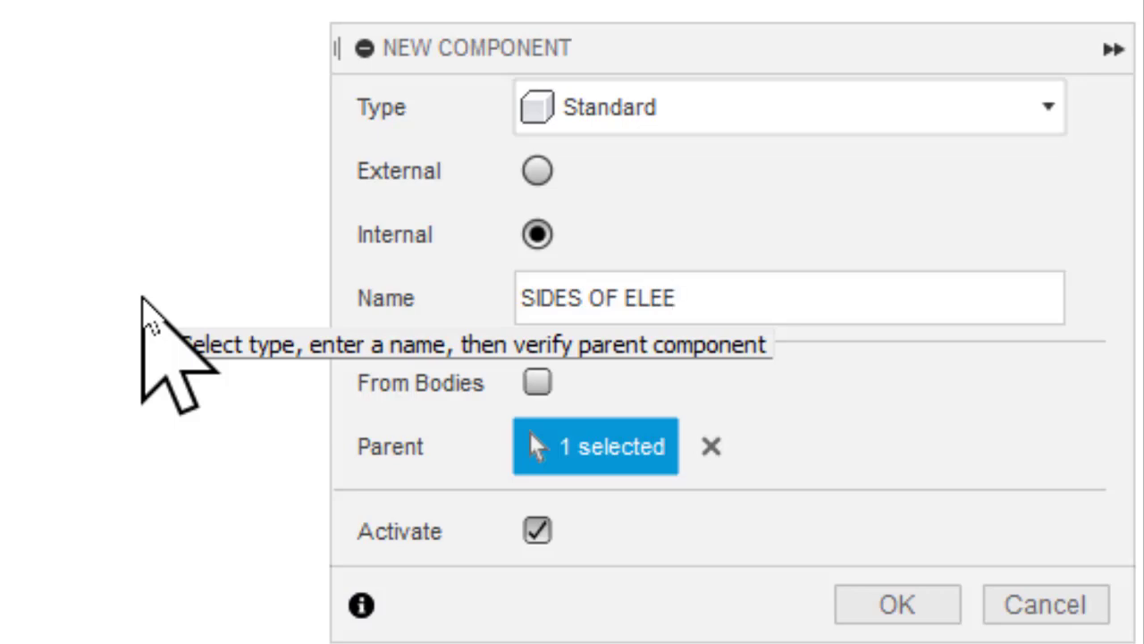
key("BackSpace")
type("VATOR SHAFT")
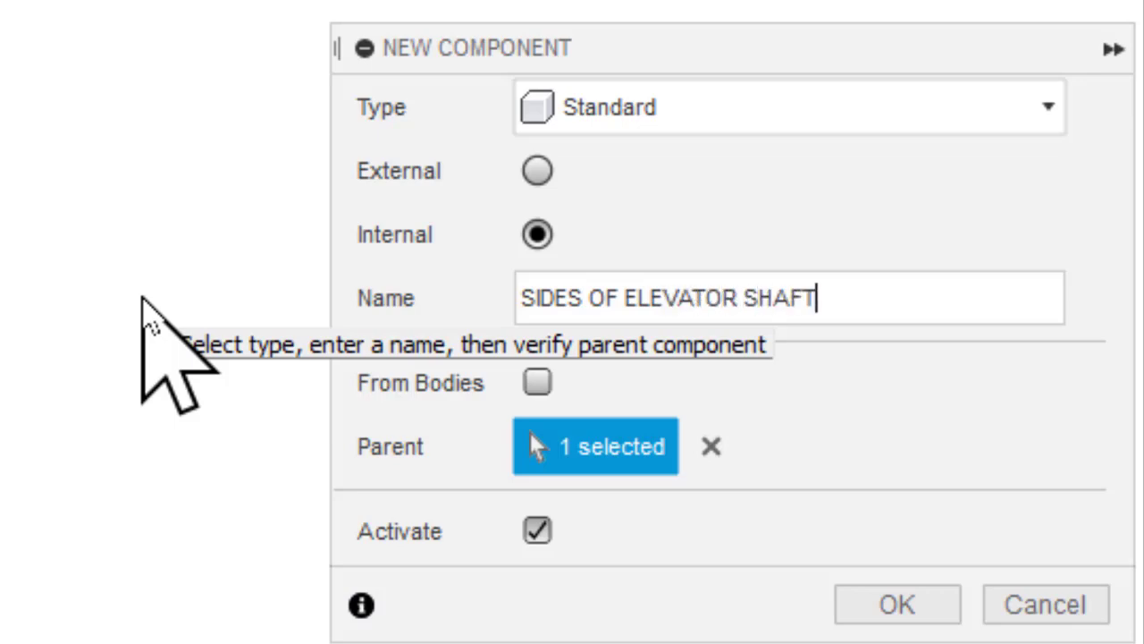
key("Return")
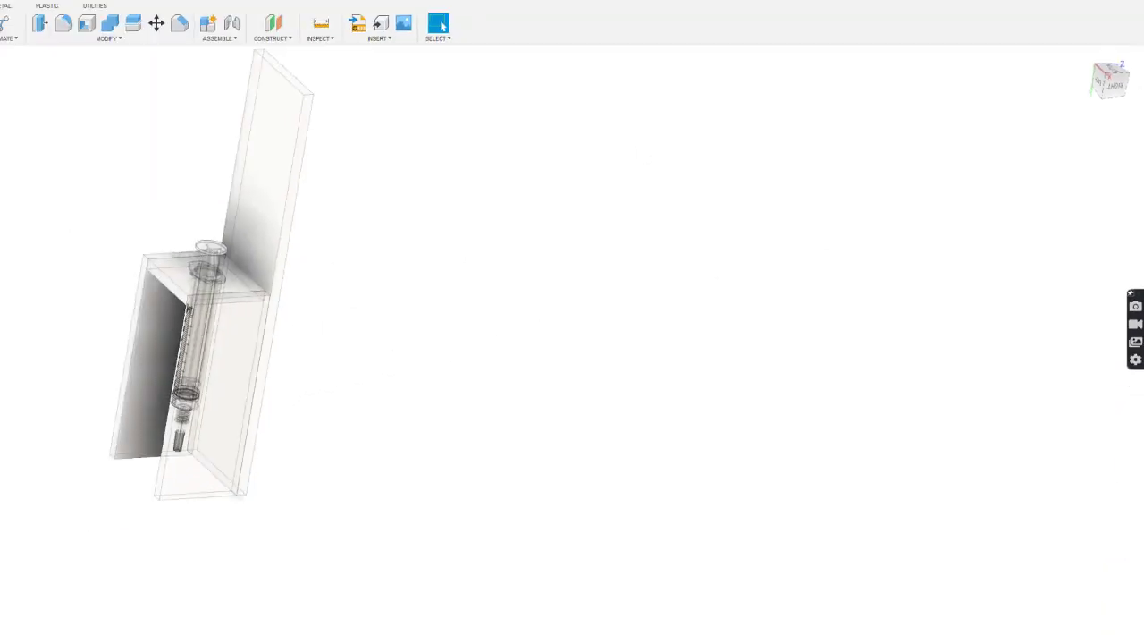
Start a sketch on the support wall's outer face and project the back panel's long edge face into it.
left_click(68, 46)
left_click(358, 440)
scroll(657, 603, "down", 3)
scroll(618, 327, "up", 5)
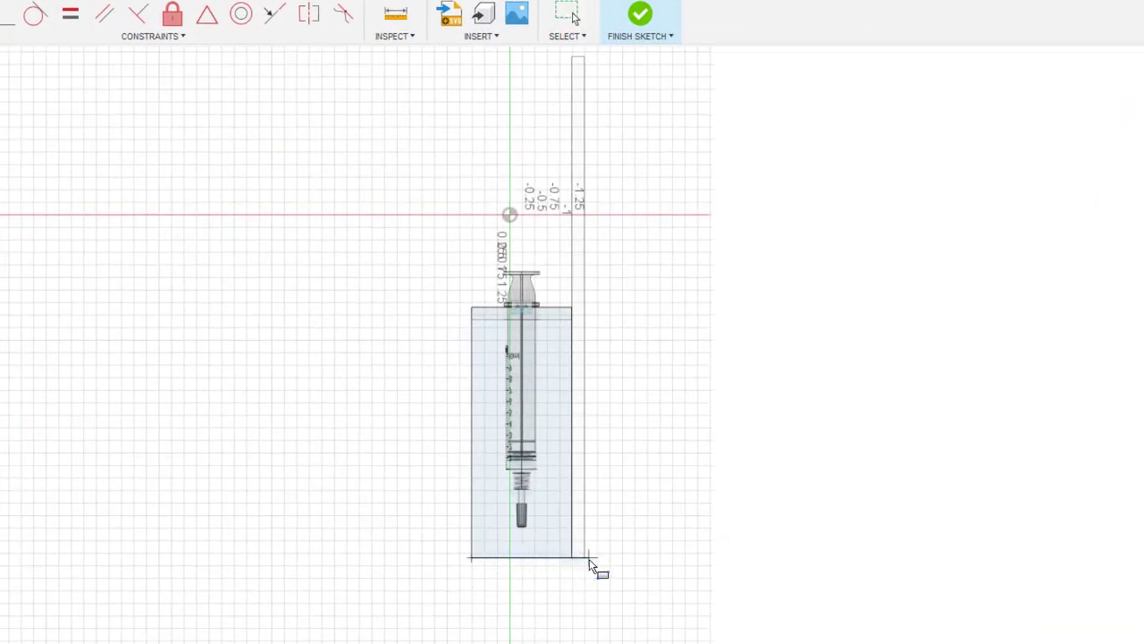
scroll(595, 561, "down", 1)
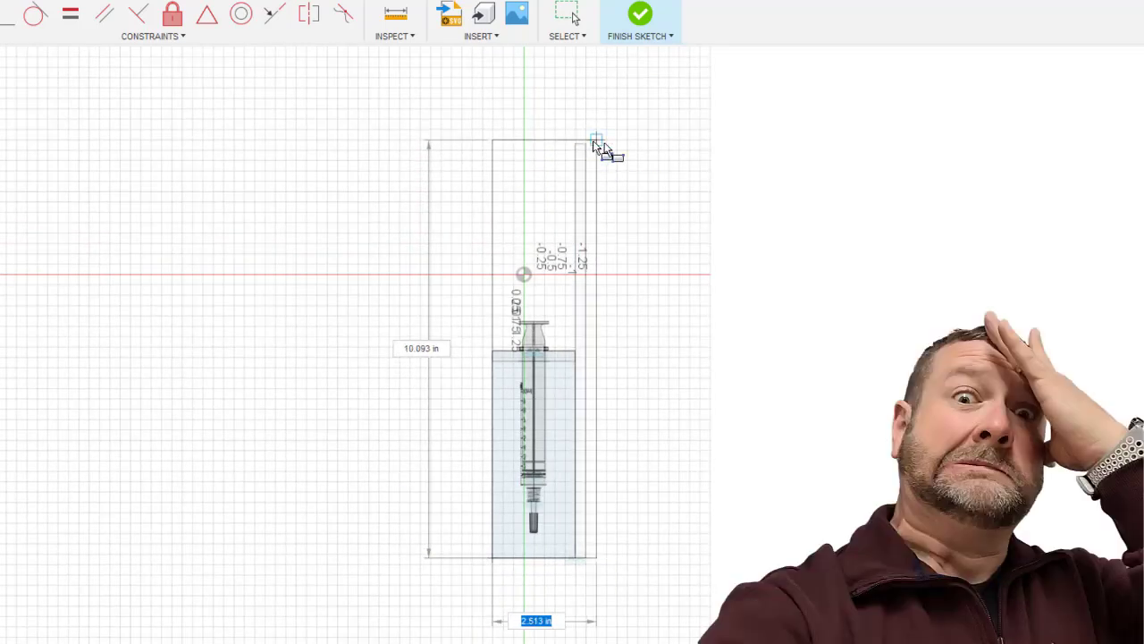
key("Escape")
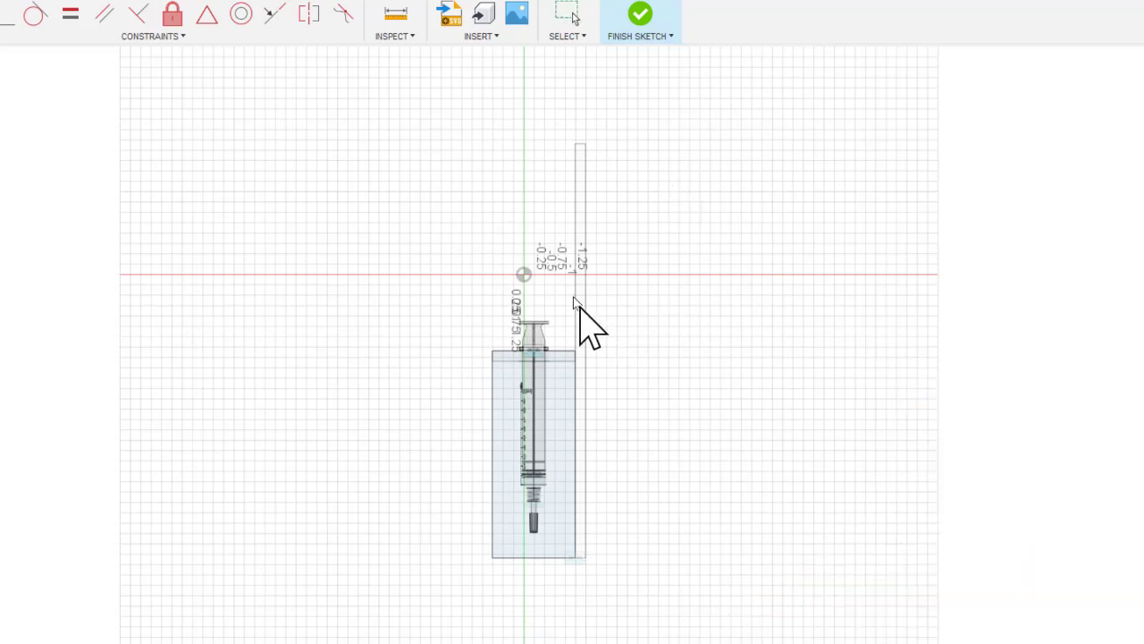
left_click(581, 304)
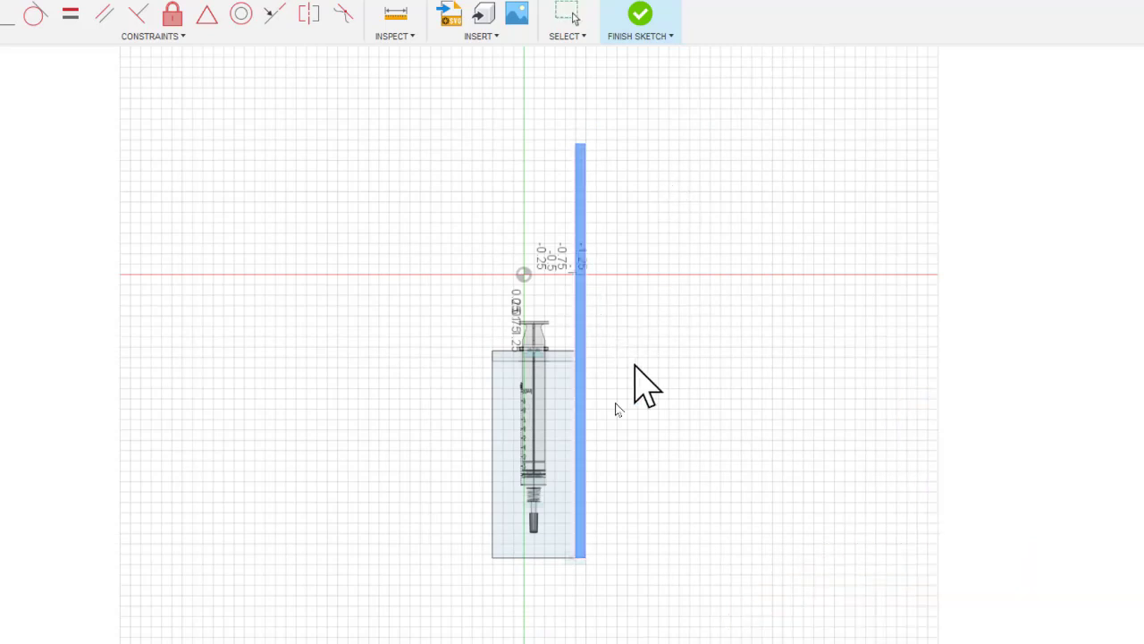
left_click(537, 554, "shift")
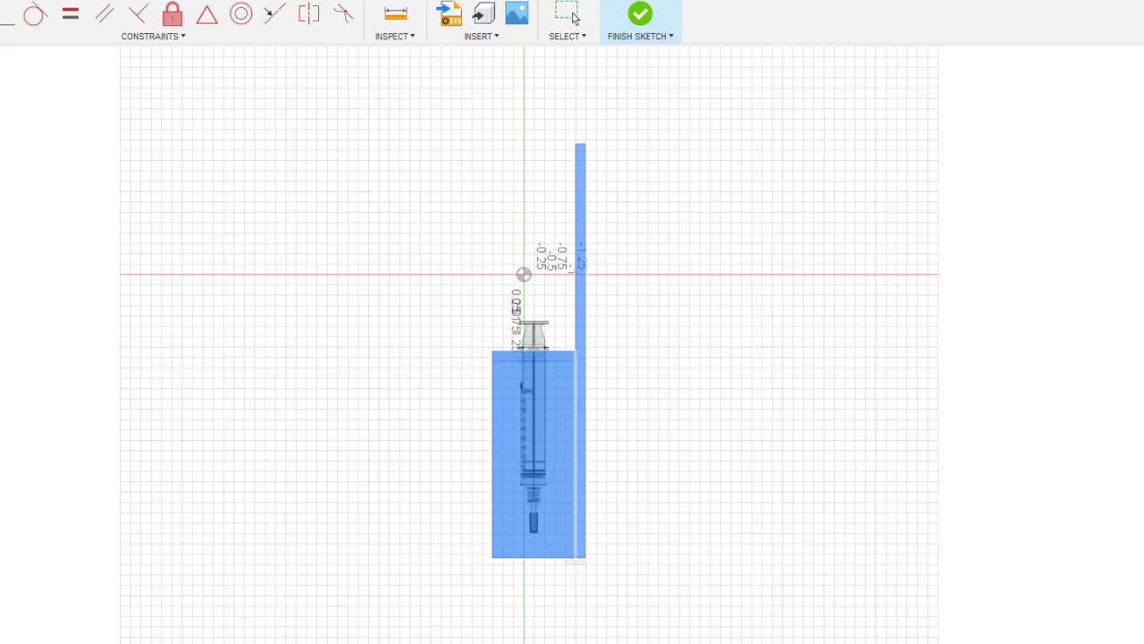
left_click(572, 15)
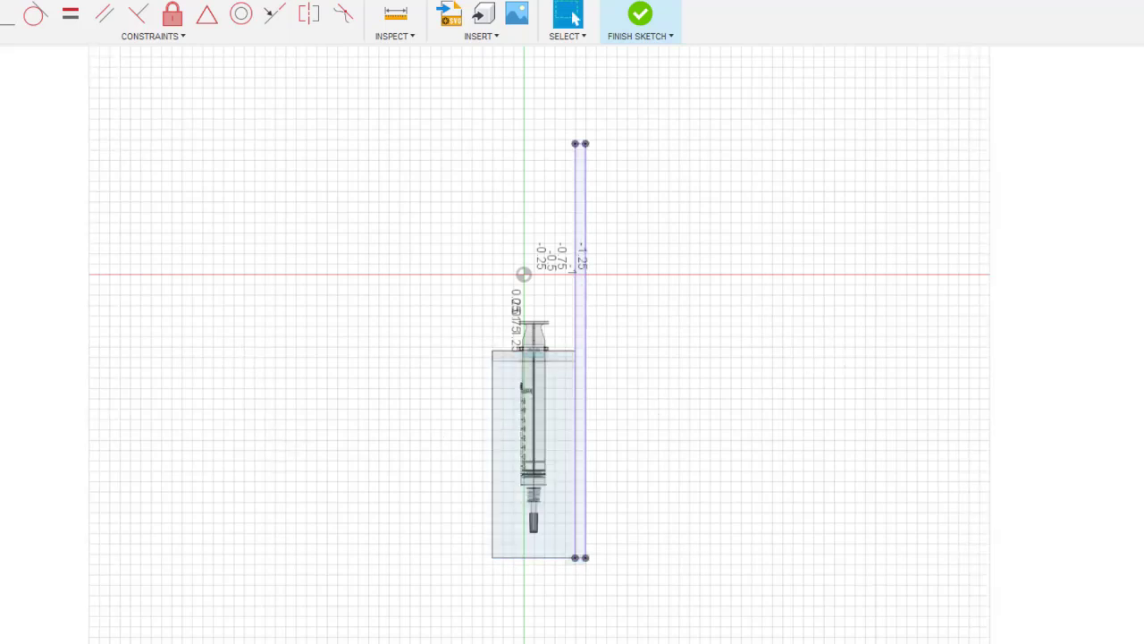
Draw a rectangle from the back panel's upper outer corner to the support wall's lower front corner.
key("r")
left_click(585, 143)
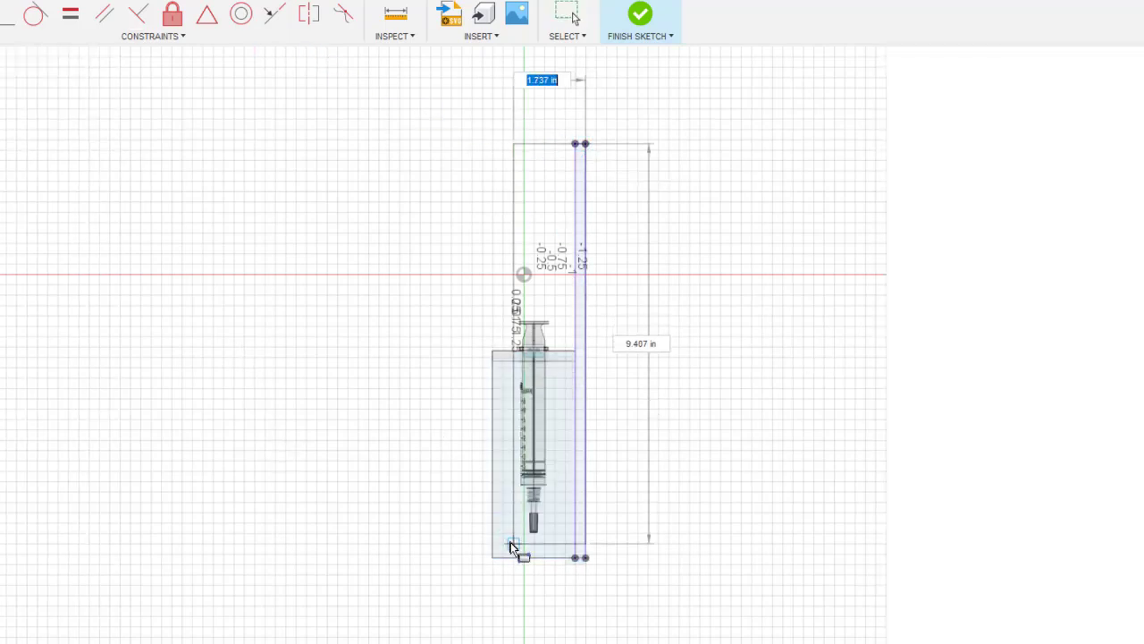
left_click(493, 555)
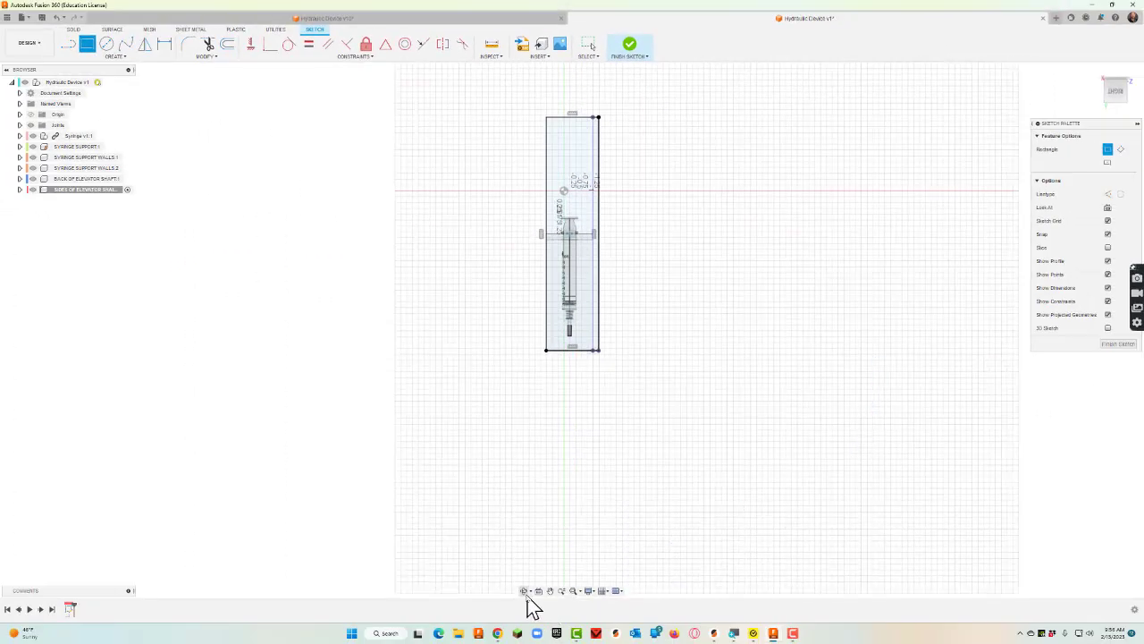
Extrude all three regions of the side rectangle 0.25 in outward from the support wall as a new body.
left_click(522, 590)
left_click_drag(559, 451, 599, 465)
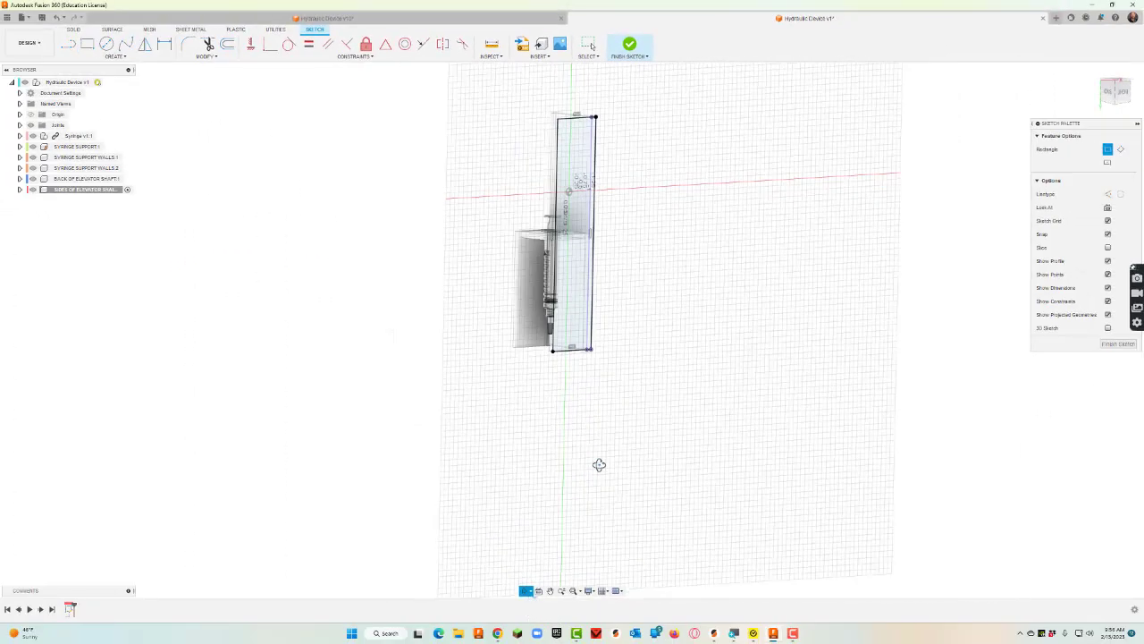
key("e")
left_click(582, 194)
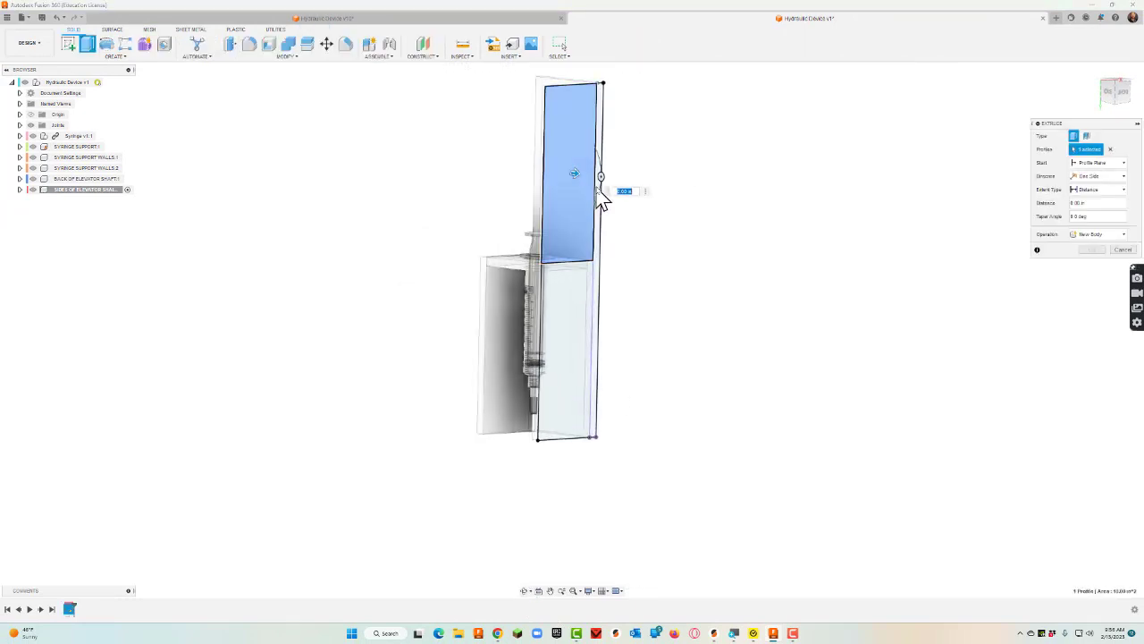
left_click(600, 240)
left_click(588, 294)
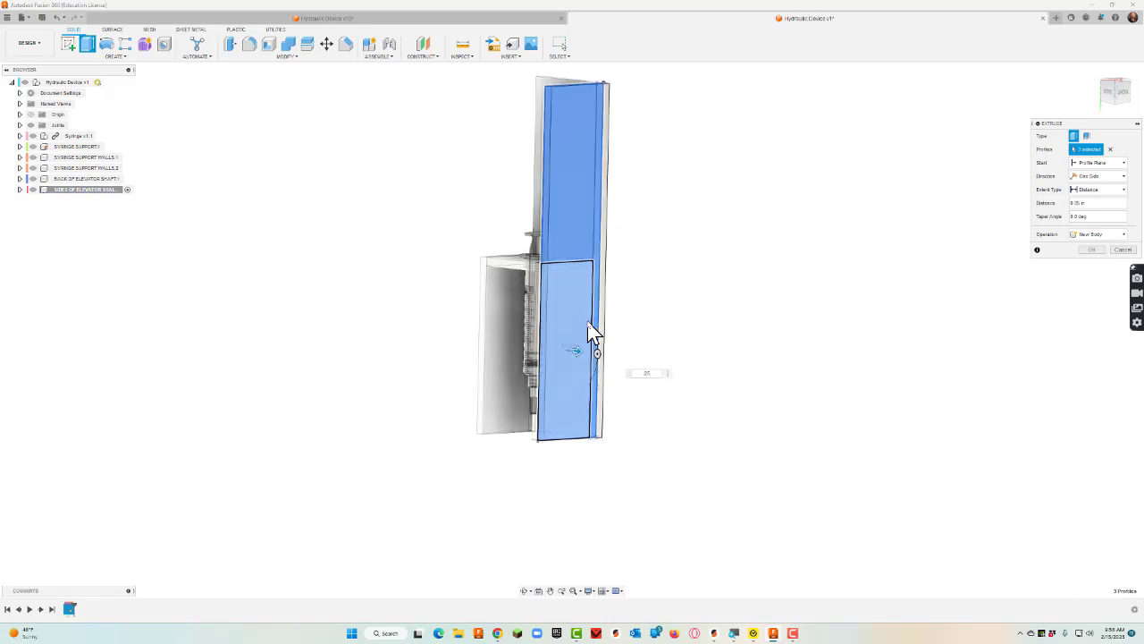
left_click(1093, 250)
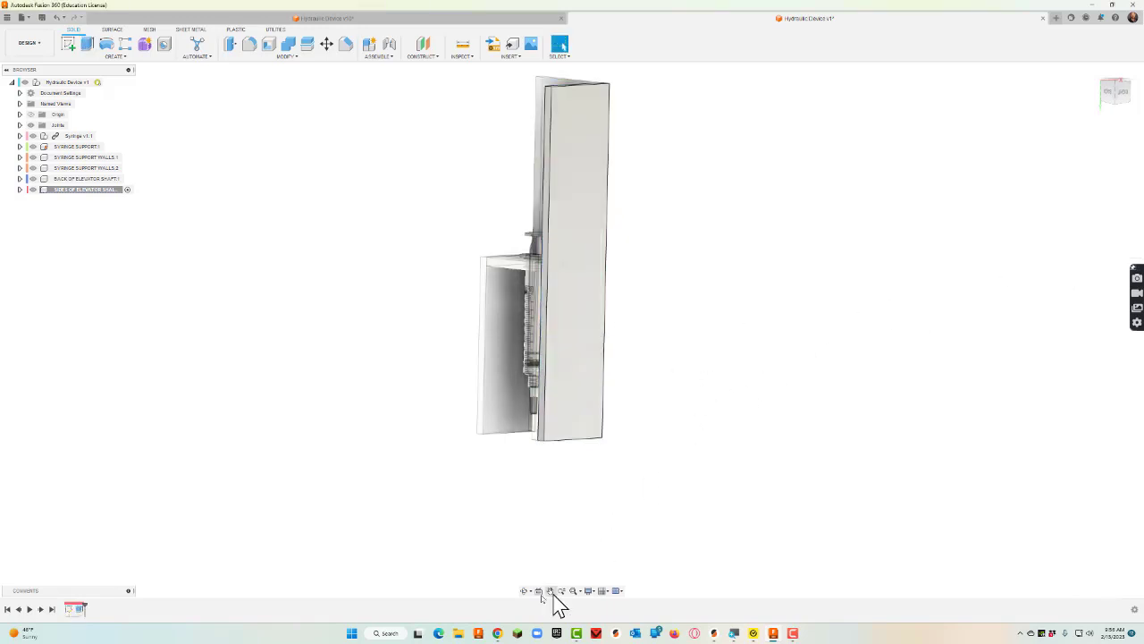
Activate the top-level assembly and pull the elevator shaft's side panel away from the back panel and support wall.
mouse_move(541, 495)
middle_mouse_down("shift")
mouse_move(595, 498)
mouse_move(562, 497)
middle_mouse_up("shift")
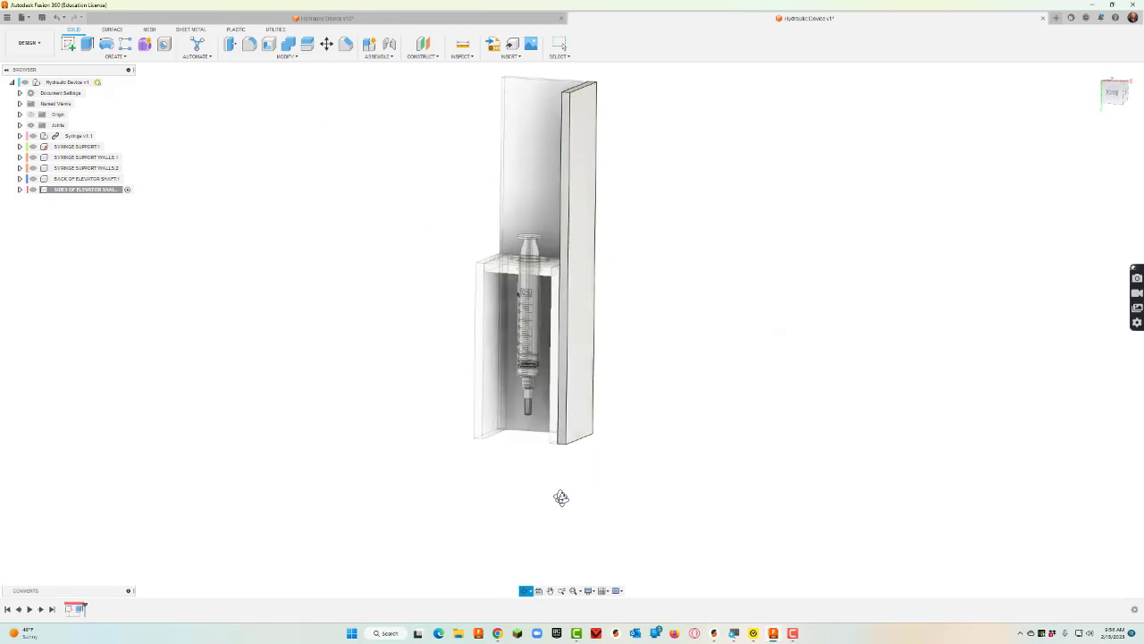
left_click(63, 82)
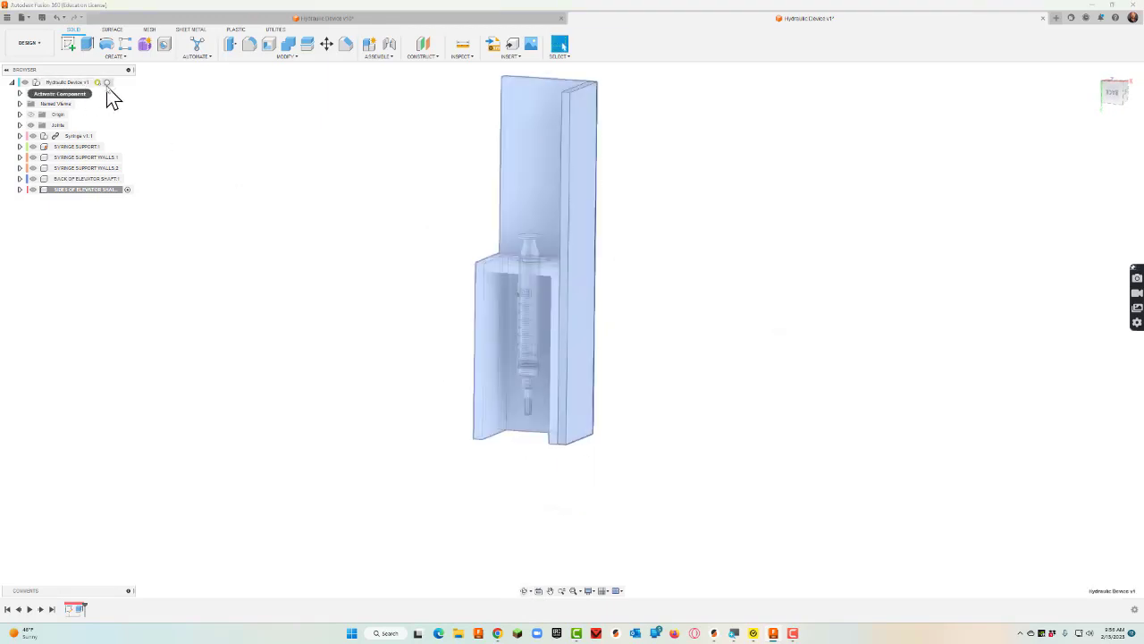
left_click(108, 83)
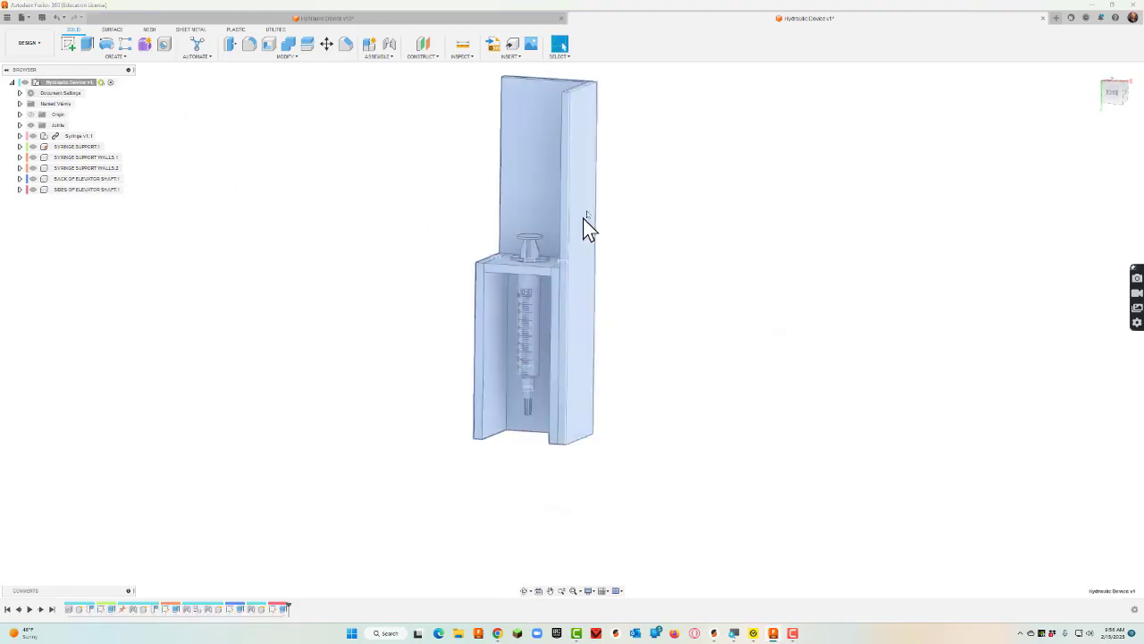
left_click(649, 224)
left_click_drag(587, 242, 781, 232)
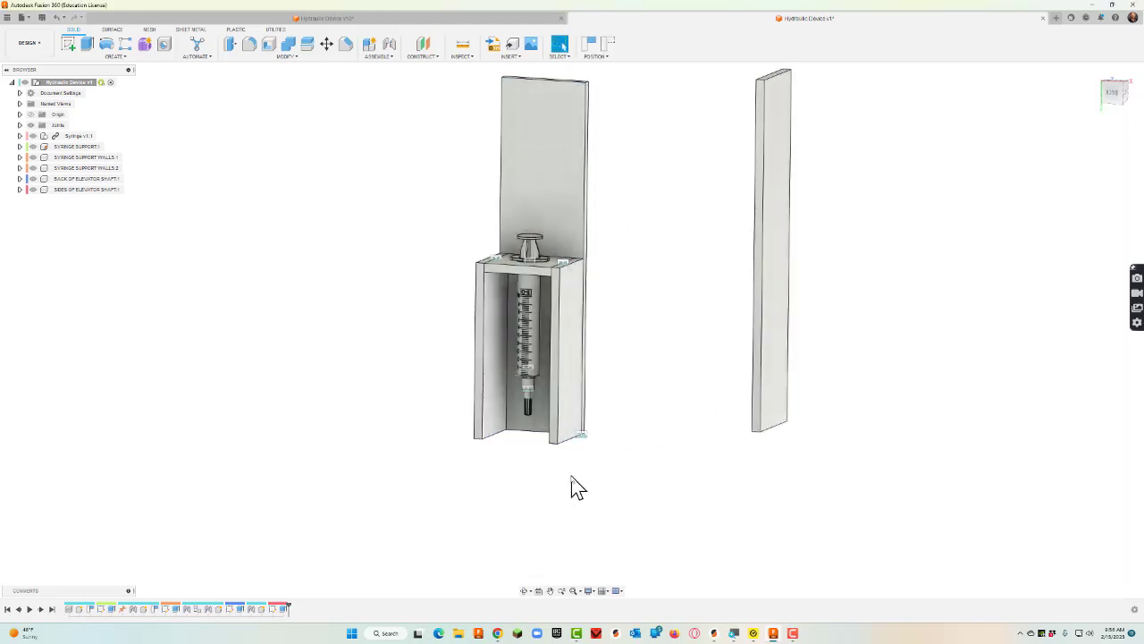
Joint the elevator shaft side panel's lower inner edge midpoint to the lower outer edge midpoint of the adjacent syringe support wall.
scroll(644, 437, "up", 5)
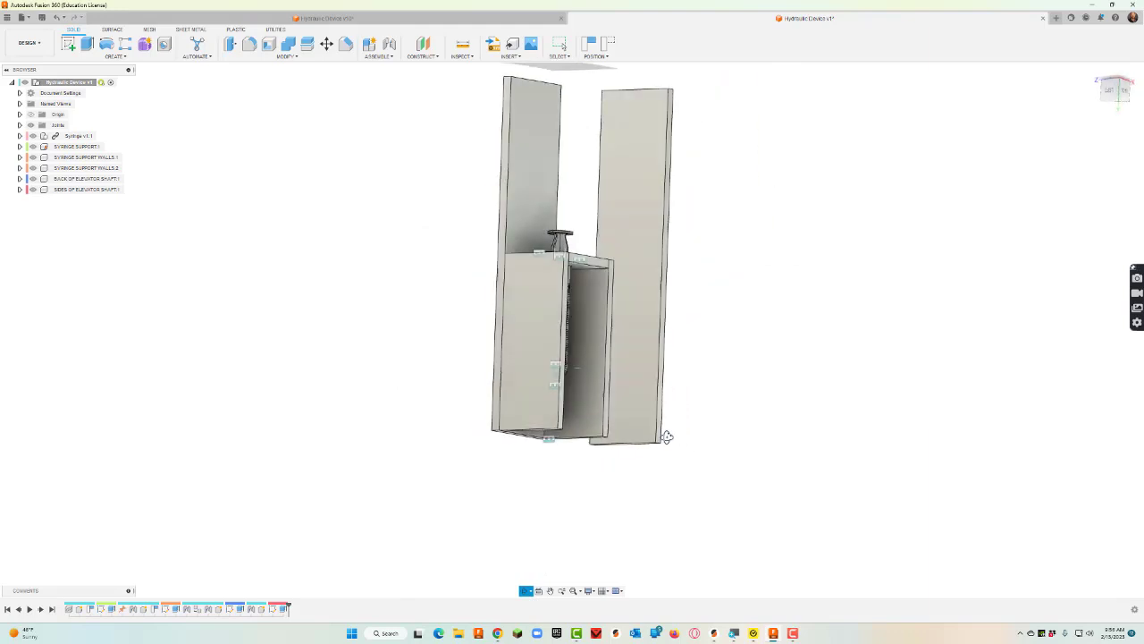
left_click(389, 43)
left_click(825, 333)
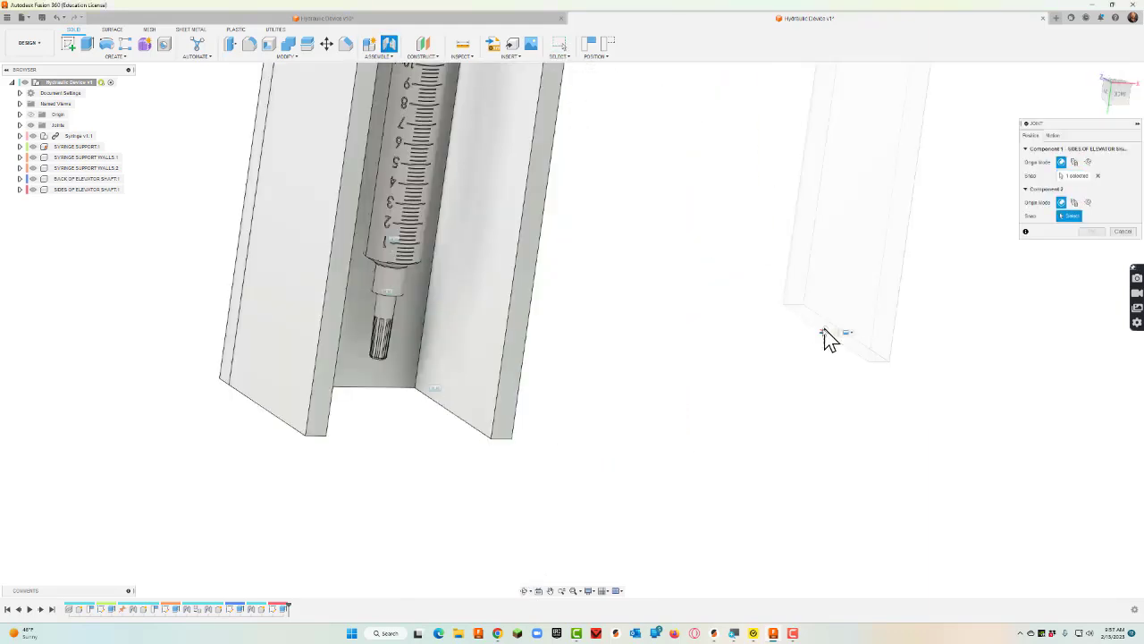
left_click(524, 591)
left_click_drag(608, 460, 568, 437)
left_click(560, 421)
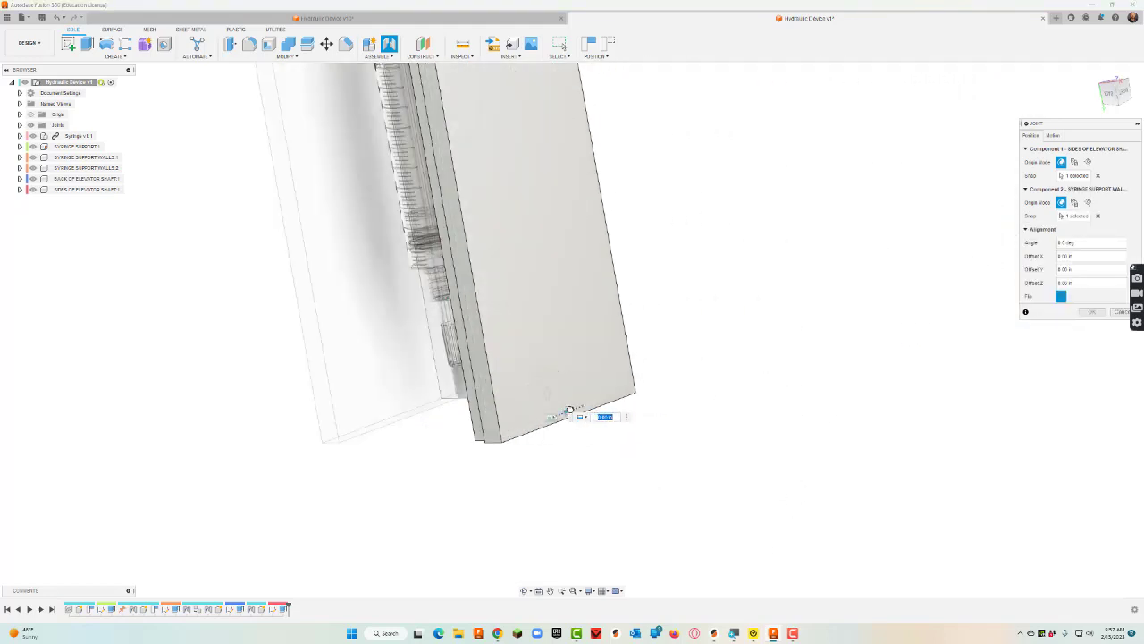
Set the side panel joint's X offset to 0.125 in and accept the joint.
type("0.1")
key("Return")
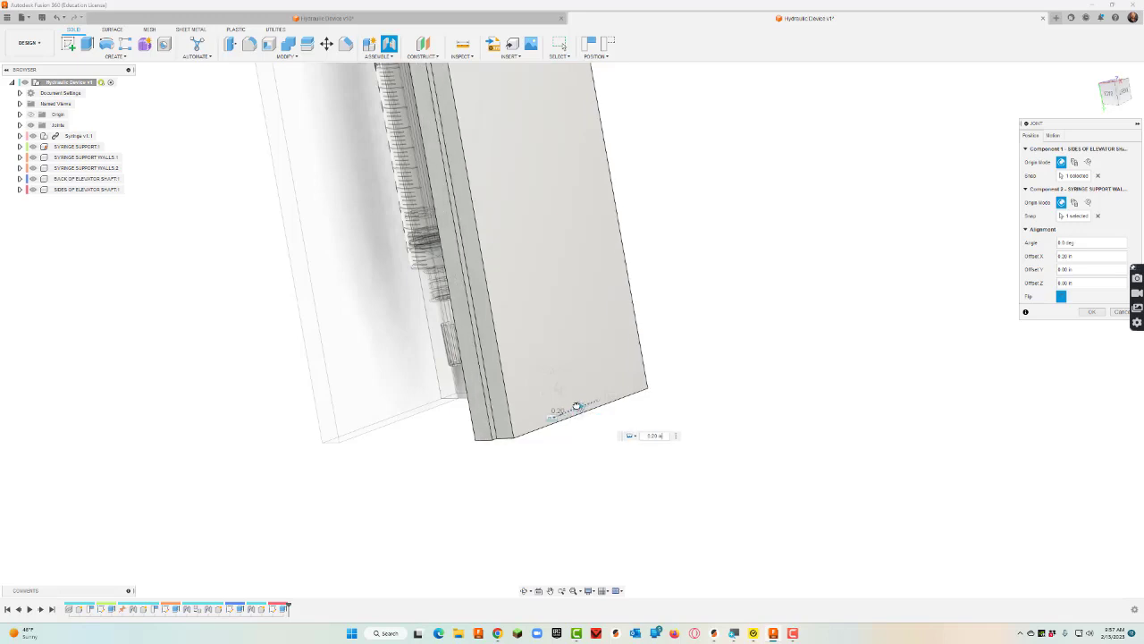
left_click(526, 590)
left_click_drag(626, 440, 729, 441)
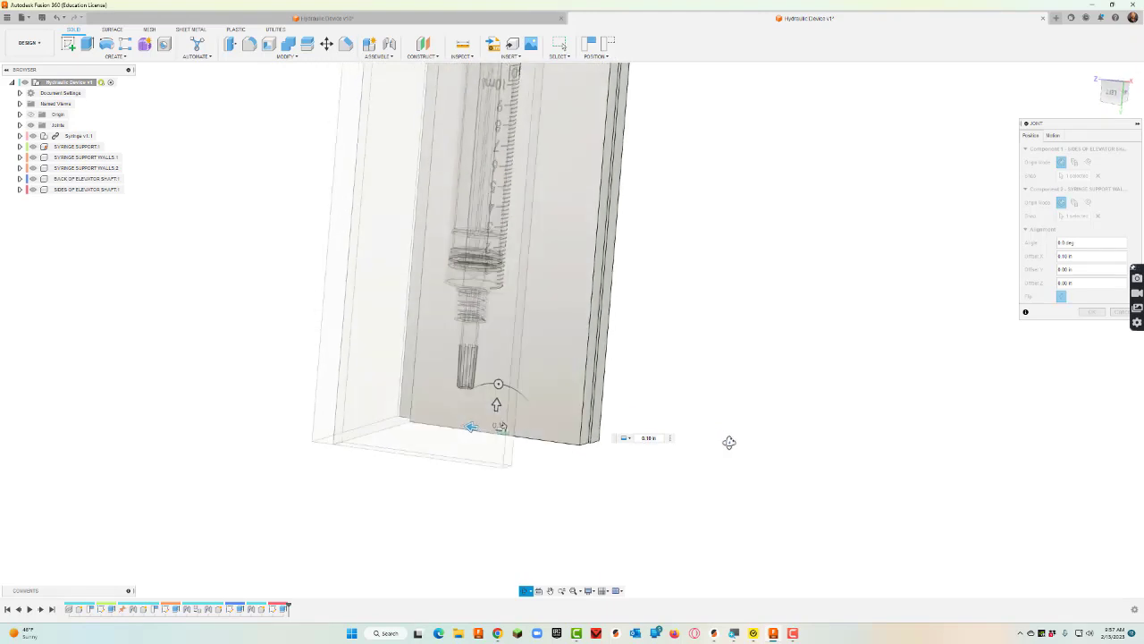
key("Escape")
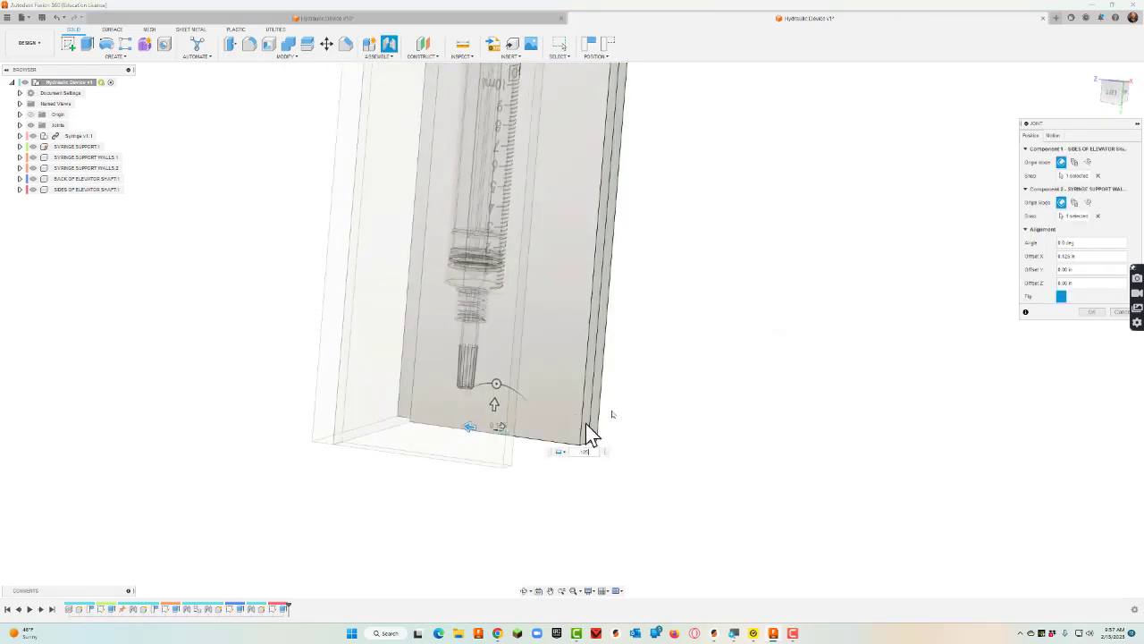
left_click(1091, 312)
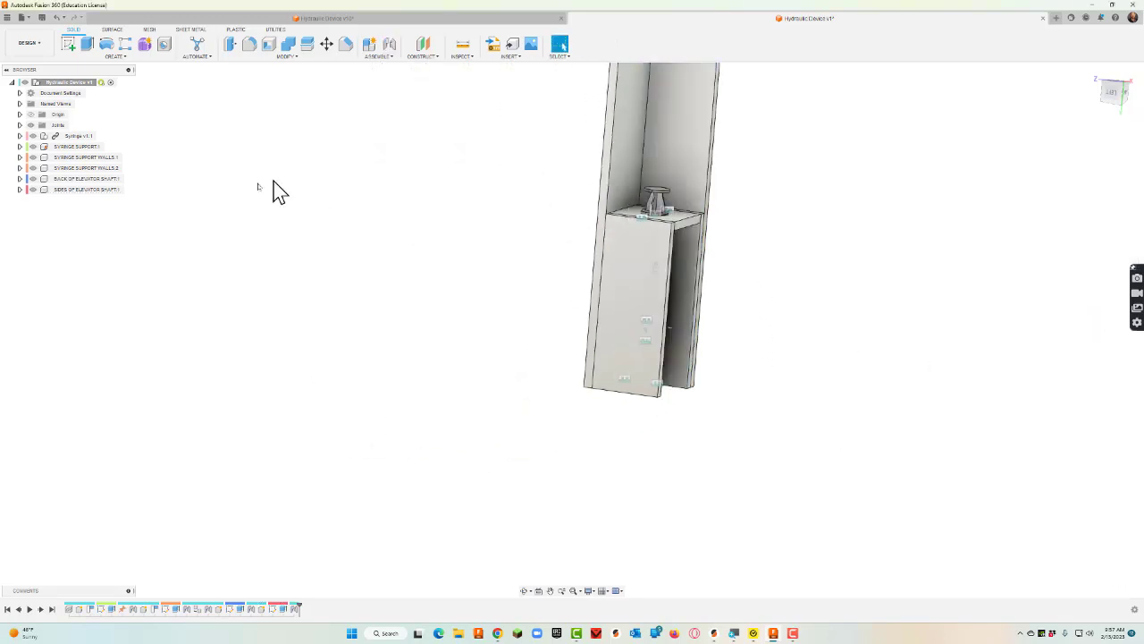
Copy the elevator shaft side component and paste a second instance into the assembly.
right_click(97, 191)
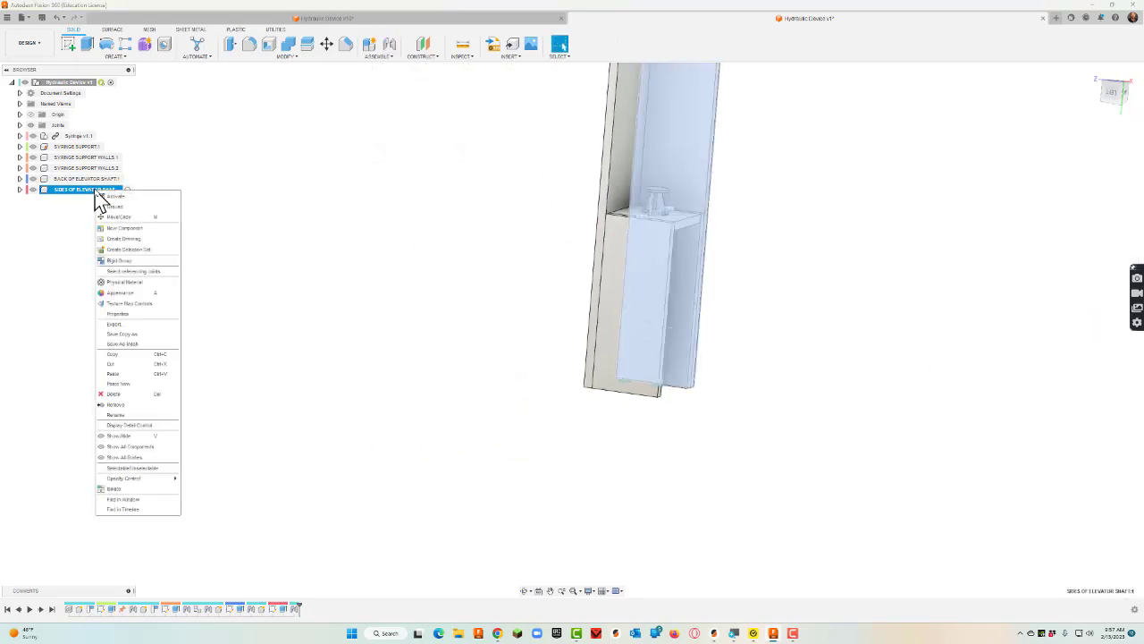
left_click(139, 354)
right_click(353, 258)
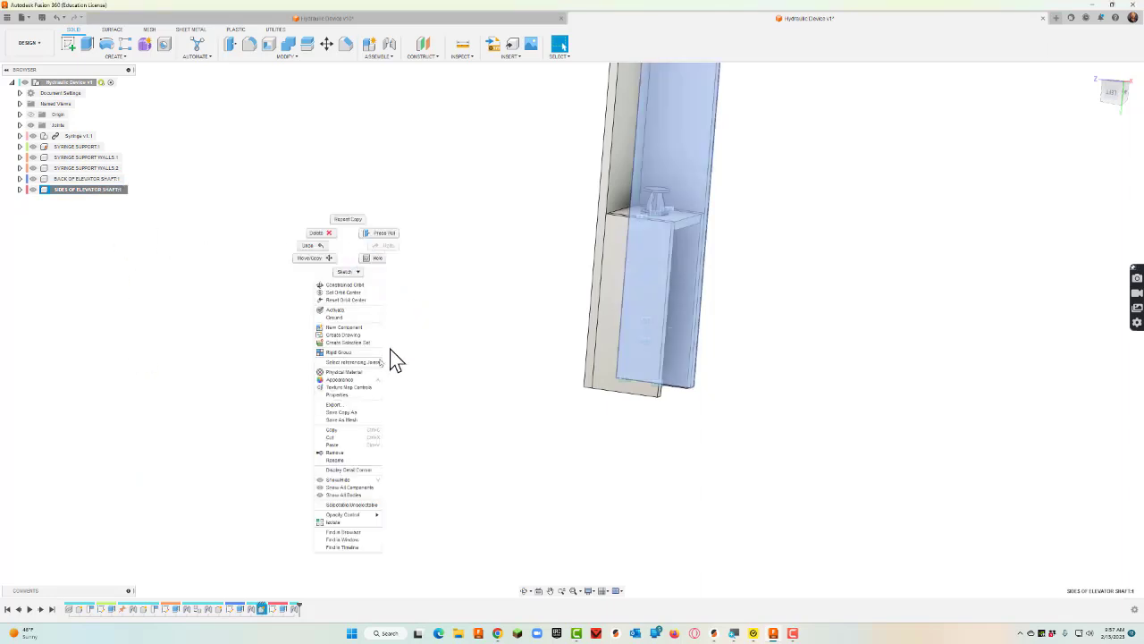
left_click(357, 443)
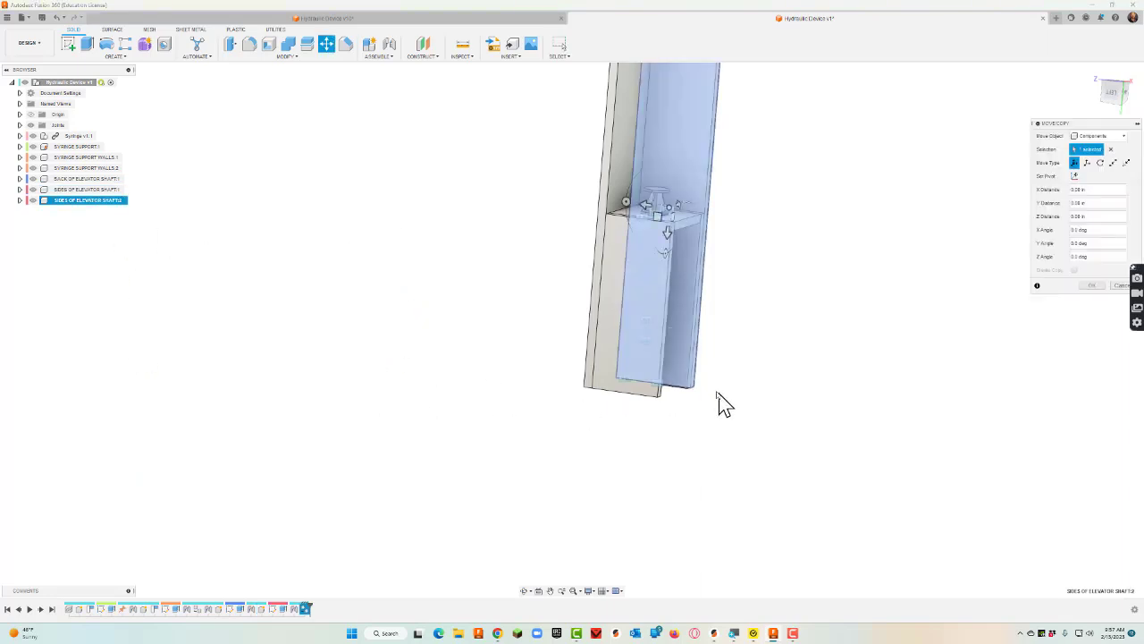
Move the pasted side panel clear of the shaft, out beyond the opposite support wall.
left_click(525, 591)
left_click_drag(653, 438, 610, 455)
key("Escape")
left_click_drag(623, 242, 447, 337)
left_click(1090, 285)
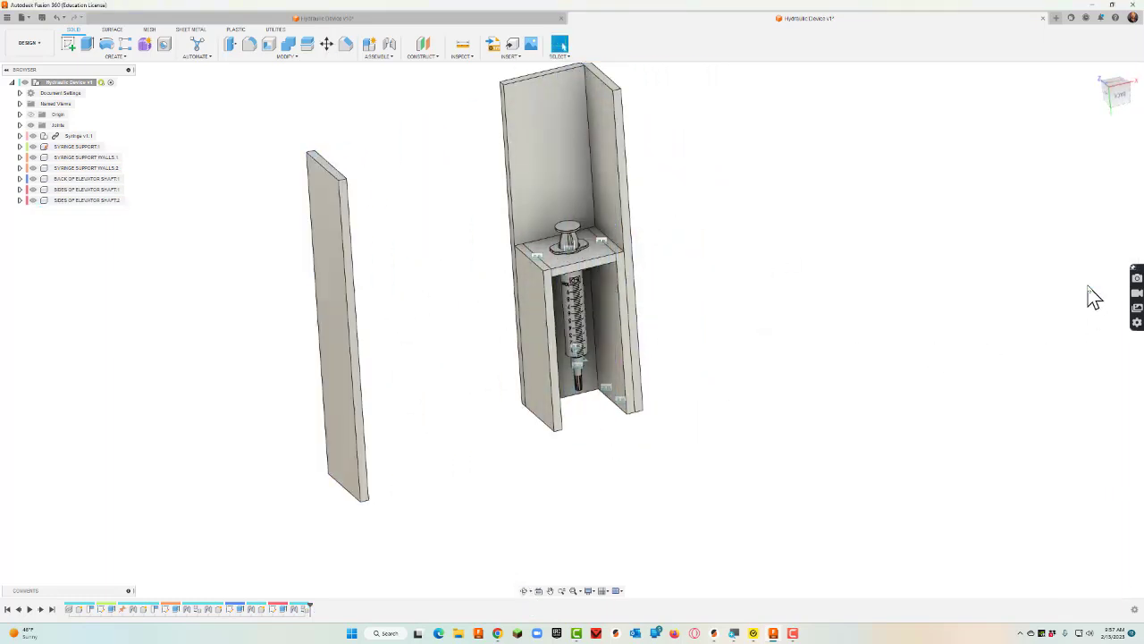
Joint the copied side panel's lower edge midpoint to the other support wall's lower outer edge midpoint and flip its direction.
key("j")
scroll(295, 519, "up", 5)
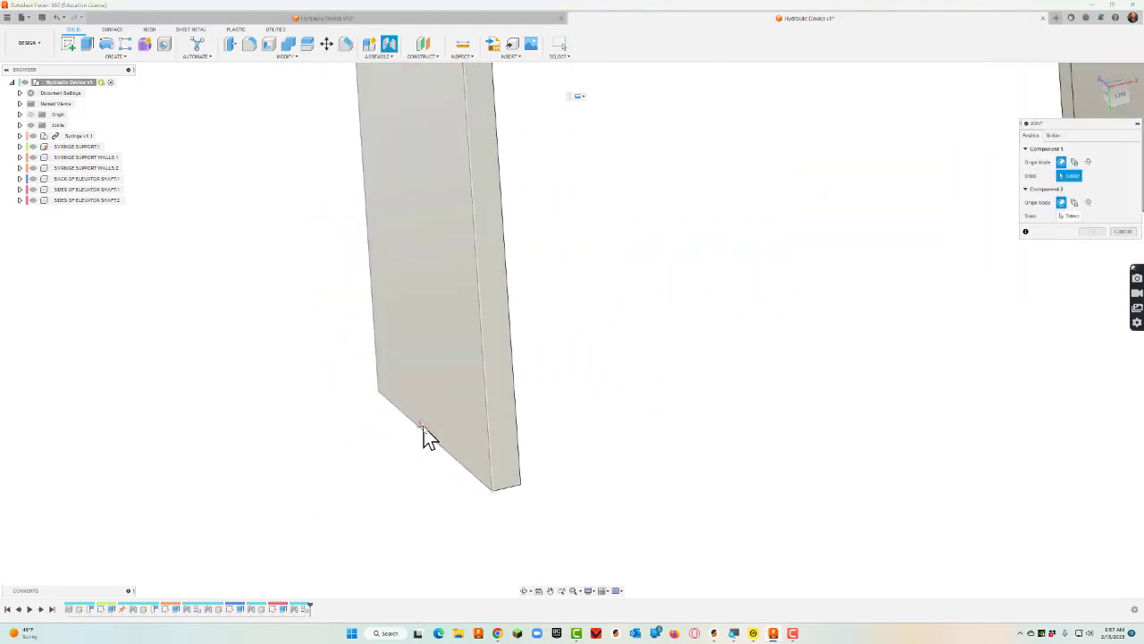
left_click(432, 444)
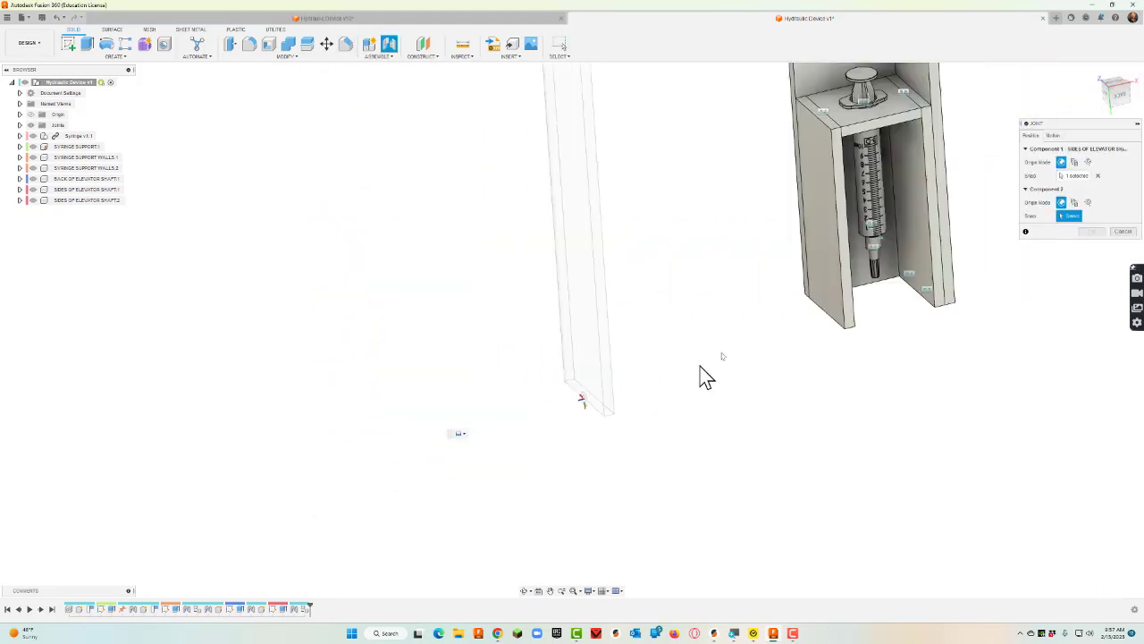
scroll(855, 289, "up", 6)
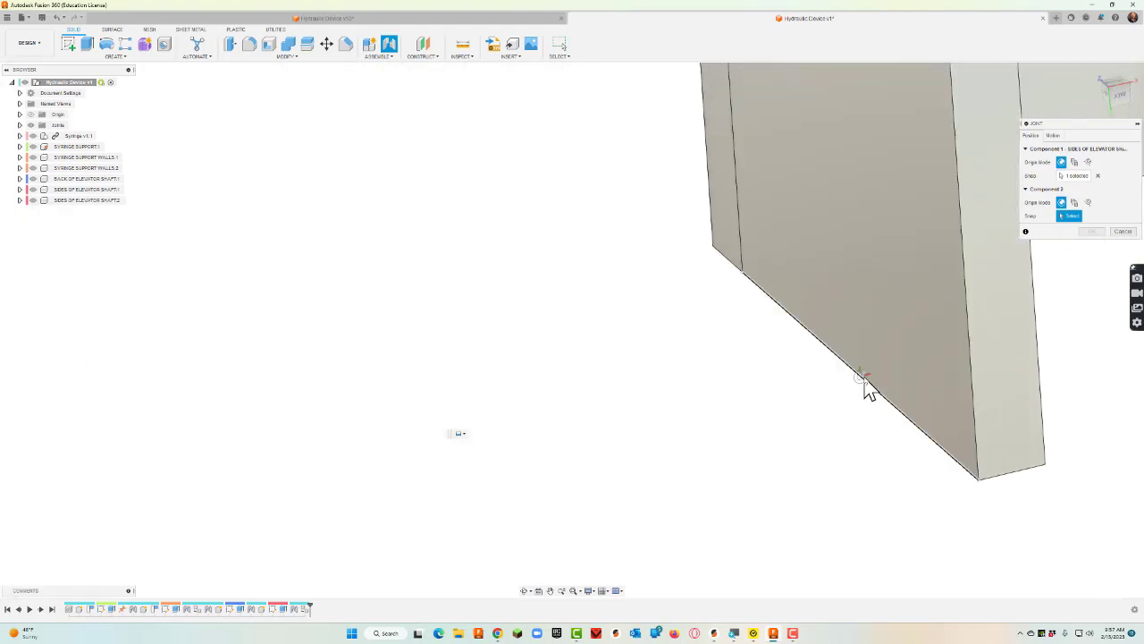
left_click(862, 379)
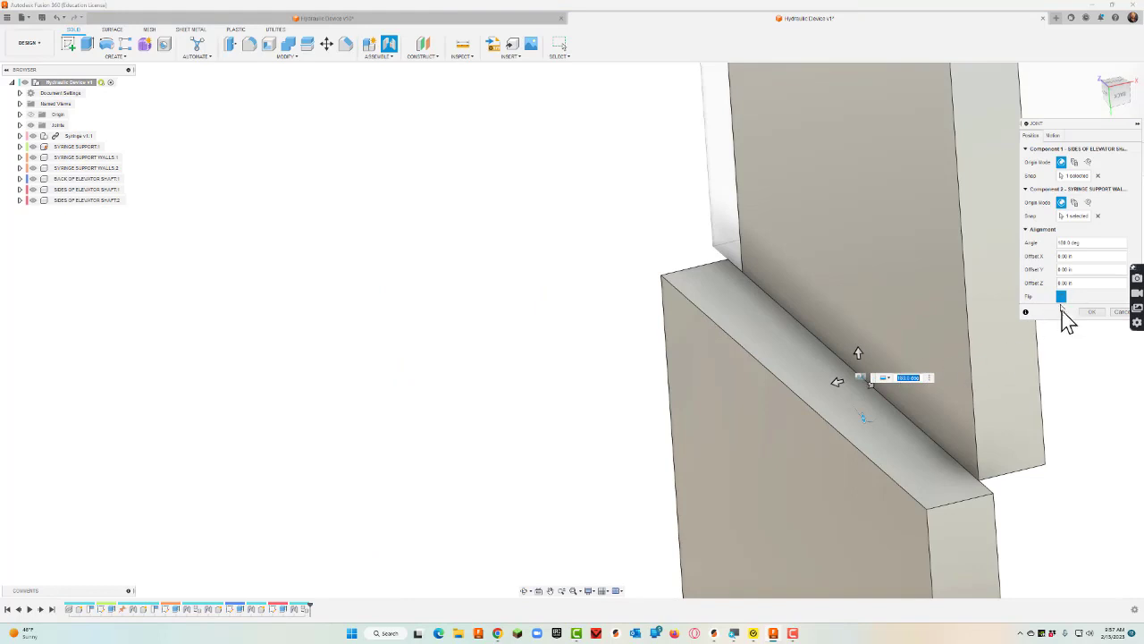
left_click(1061, 298)
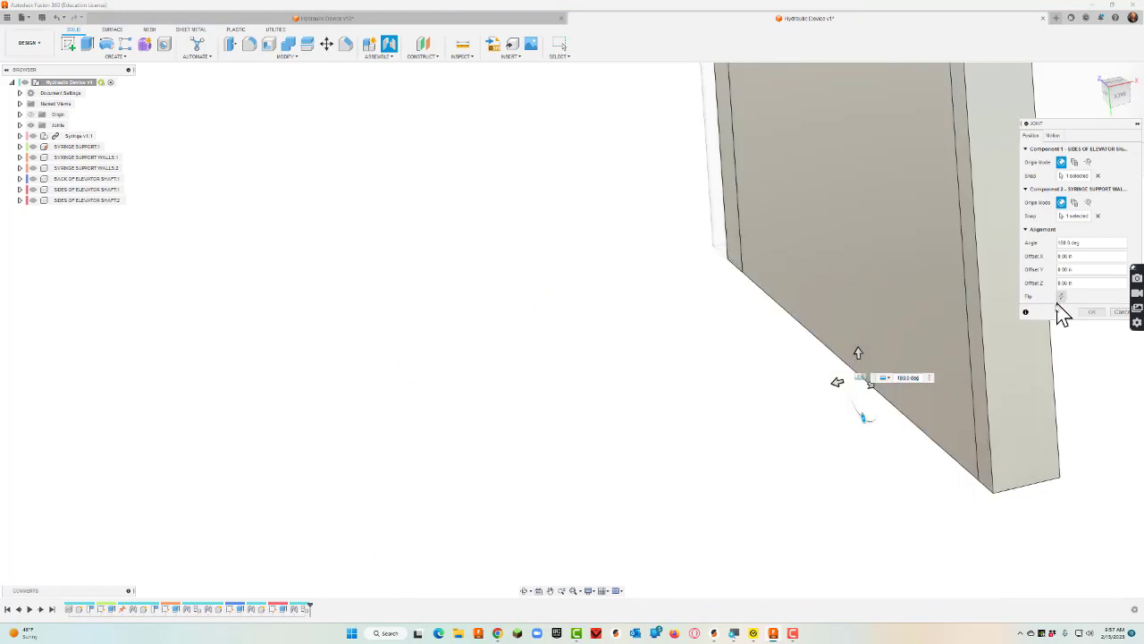
scroll(883, 375, "down", 5)
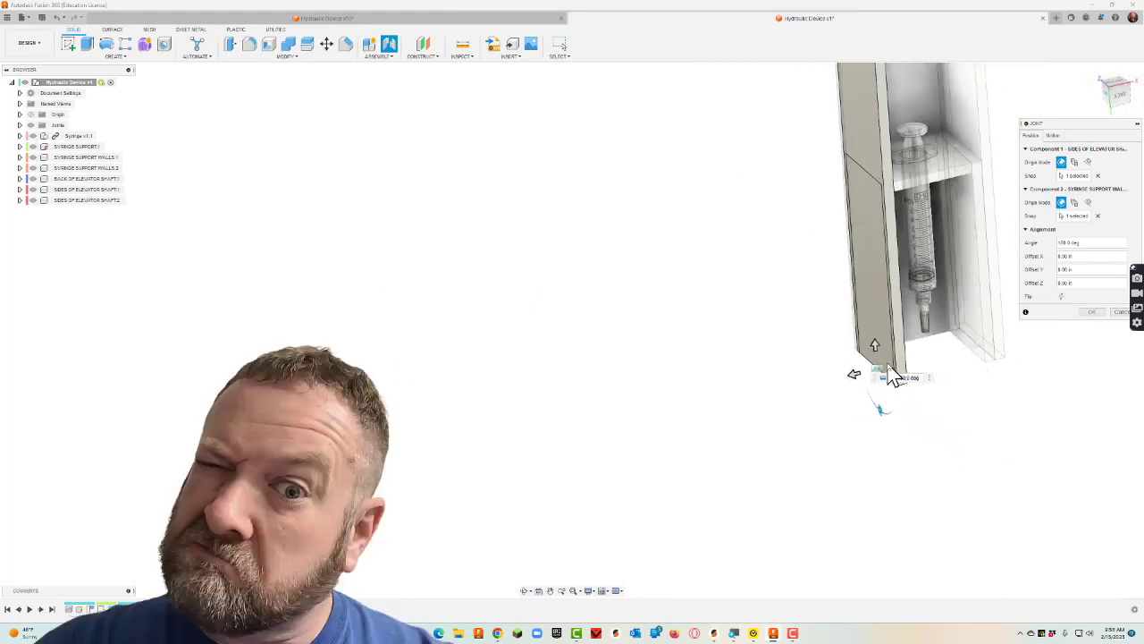
scroll(885, 376, "up", 2)
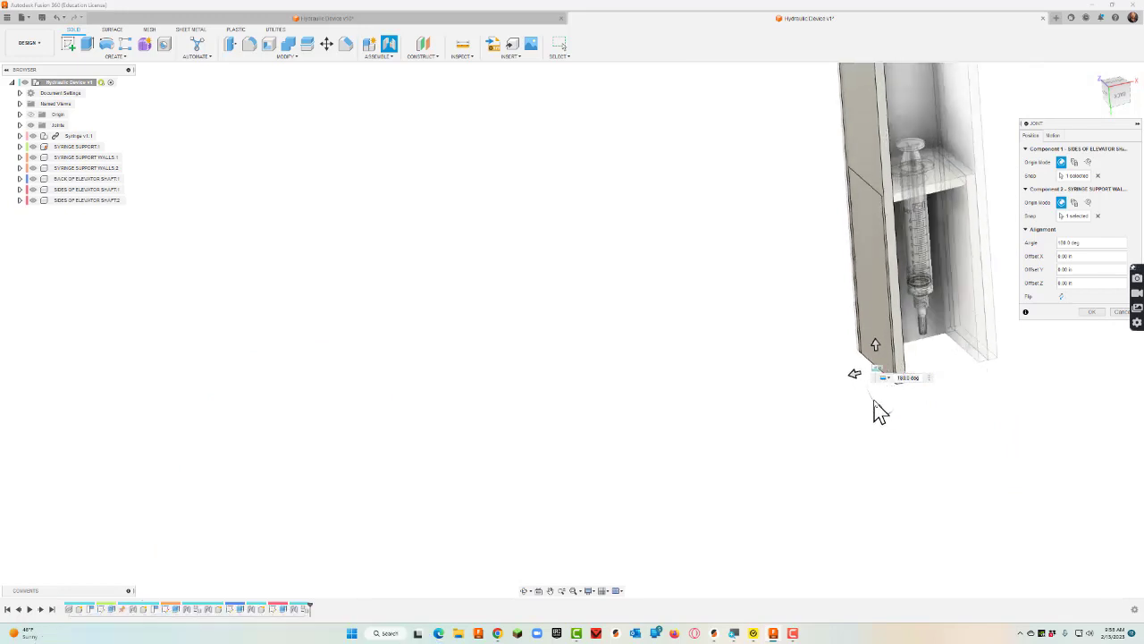
Set the copied side panel joint's Z offset to 0.25 in.
left_click_drag(854, 373, 831, 376)
scroll(840, 374, "up", 3)
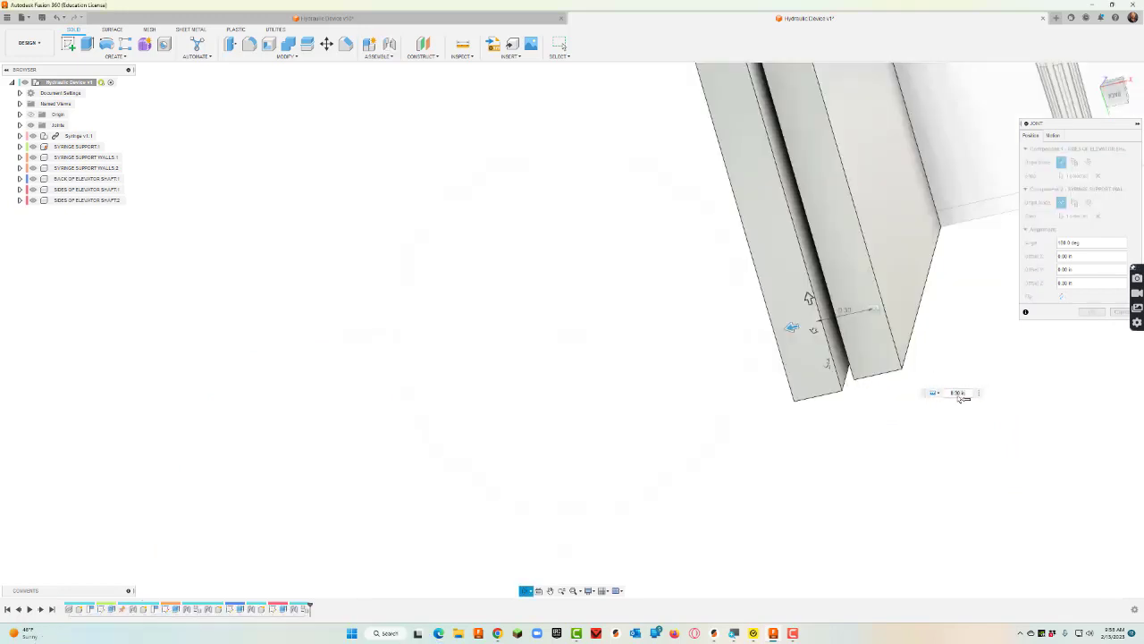
left_click_drag(970, 393, 937, 394)
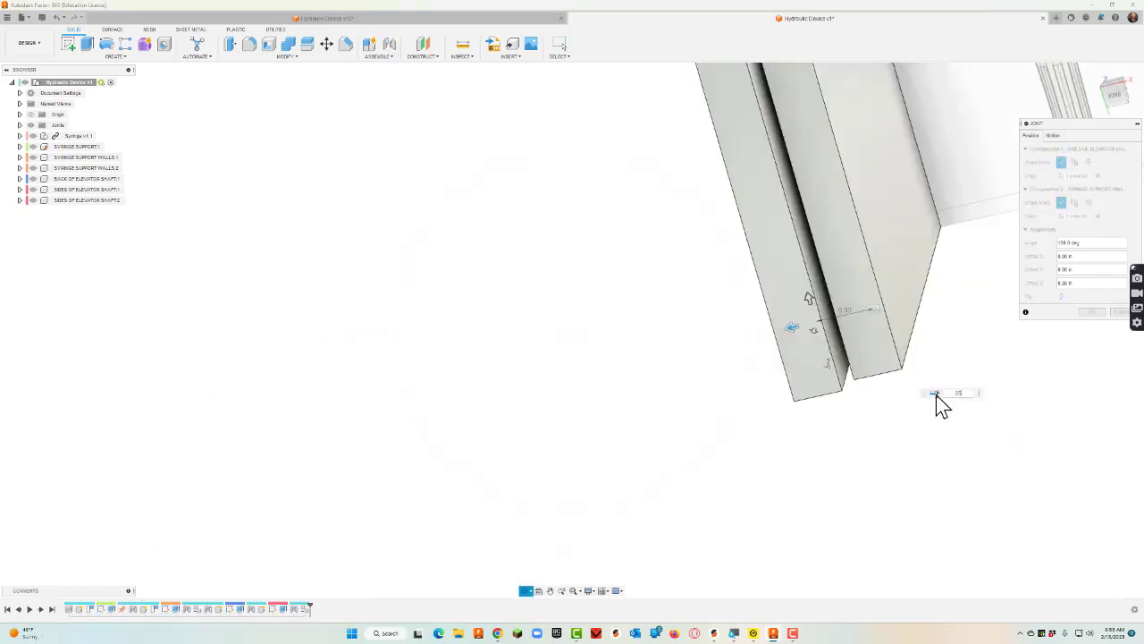
type(".25")
key("Return")
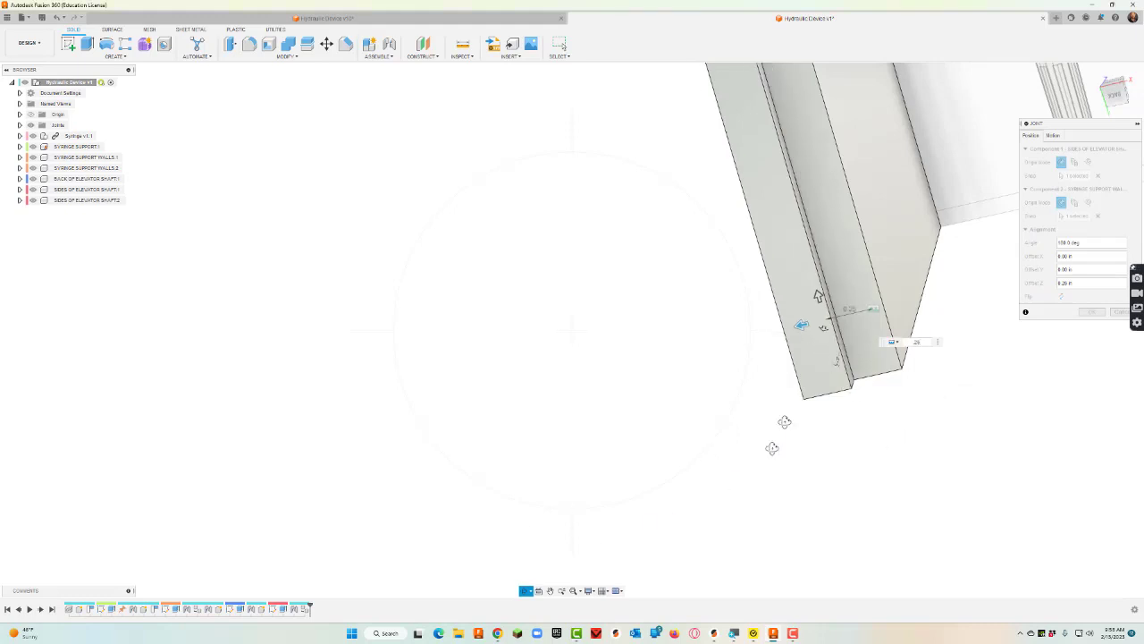
Shift the copied panel's joint about -0.1 in along X towards the back panel and accept the joint.
mouse_move(707, 376)
middle_mouse_down("shift")
mouse_move(728, 378)
mouse_move(695, 381)
mouse_move(716, 382)
middle_mouse_up("shift")
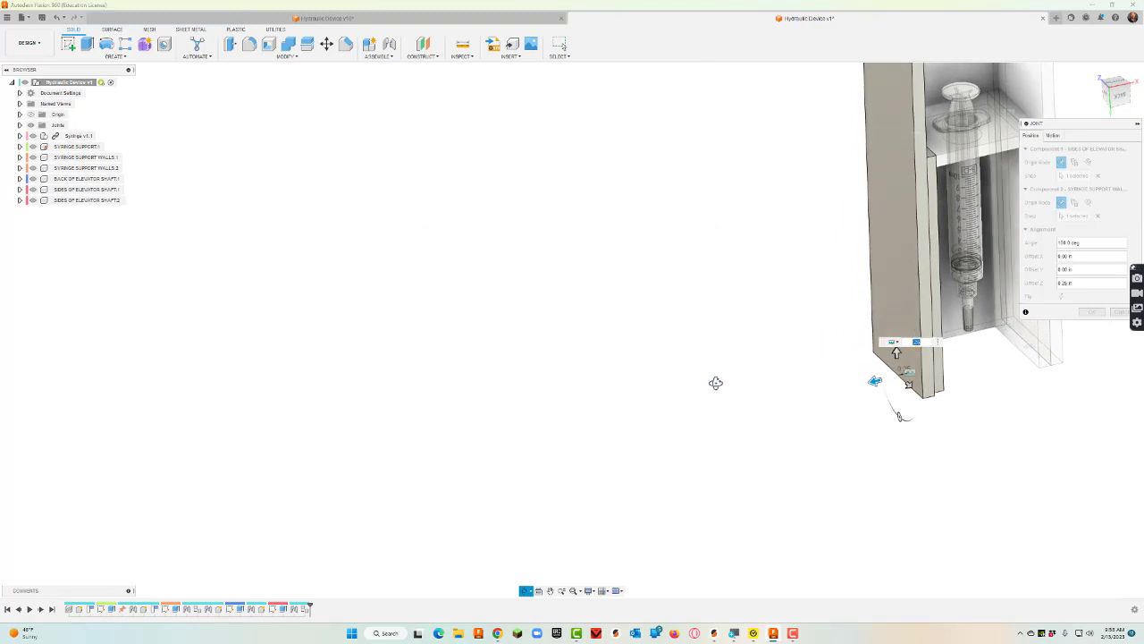
scroll(903, 404, "up", 8)
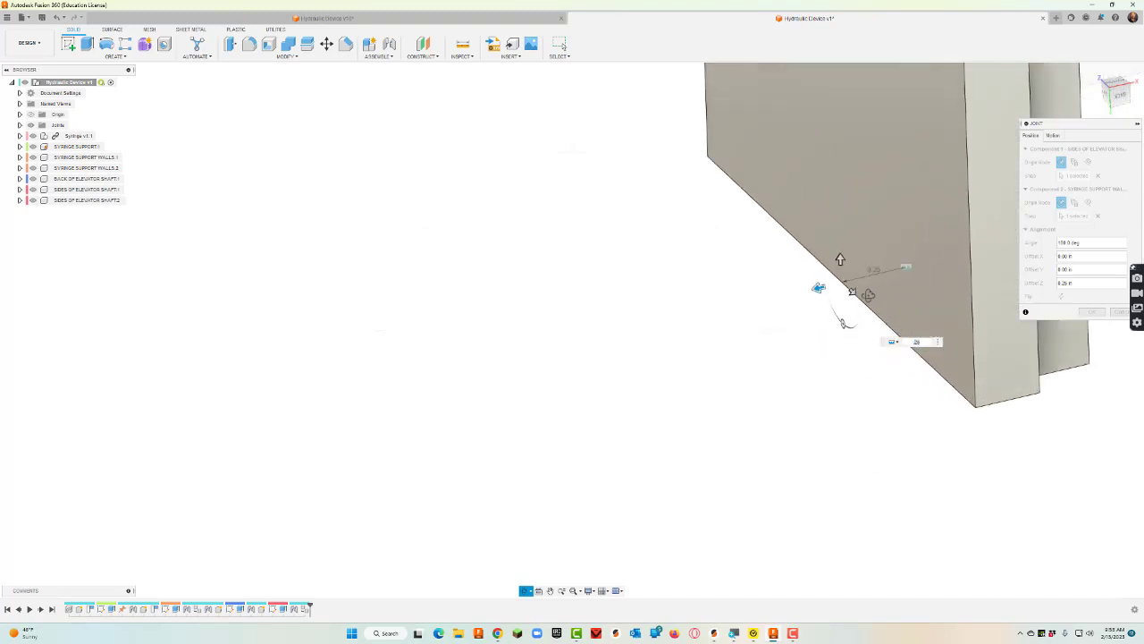
left_click_drag(853, 291, 840, 283)
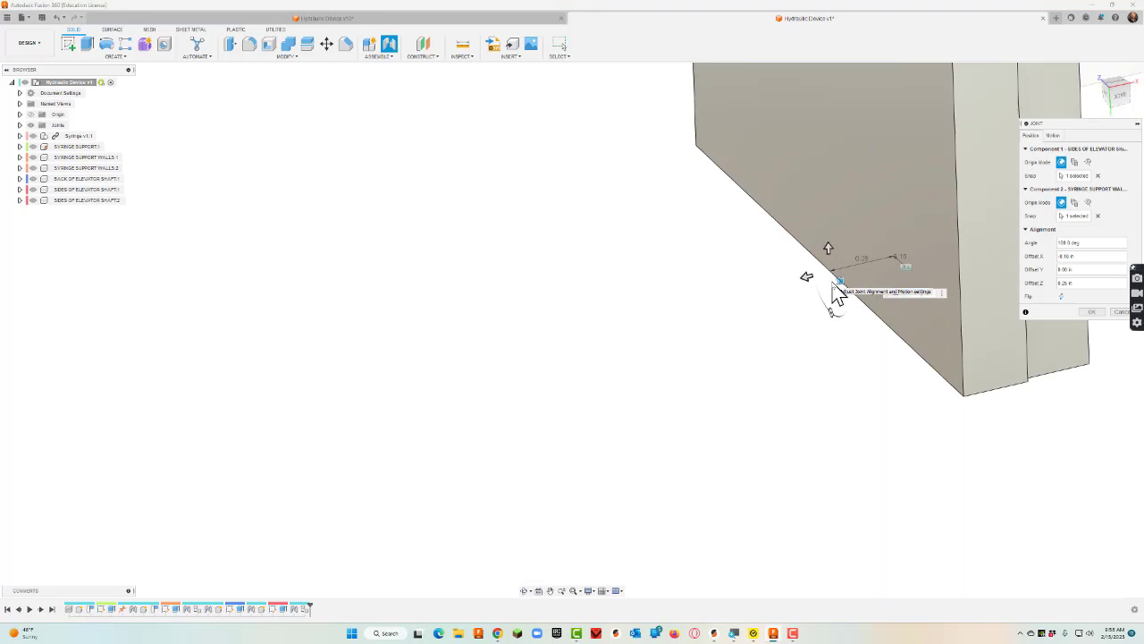
key("Return")
scroll(876, 363, "down", 5)
scroll(876, 363, "down", 3)
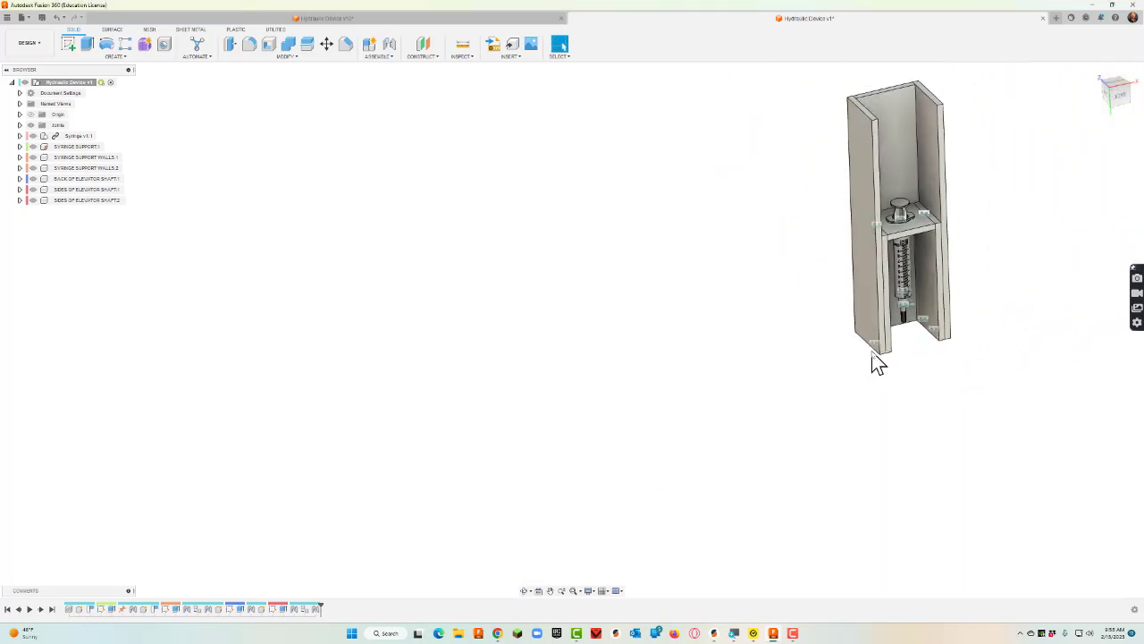
Slide the syringe plunger up inside the elevator shaft to examine its stroke.
scroll(876, 360, "up", 2)
scroll(926, 273, "down", 2)
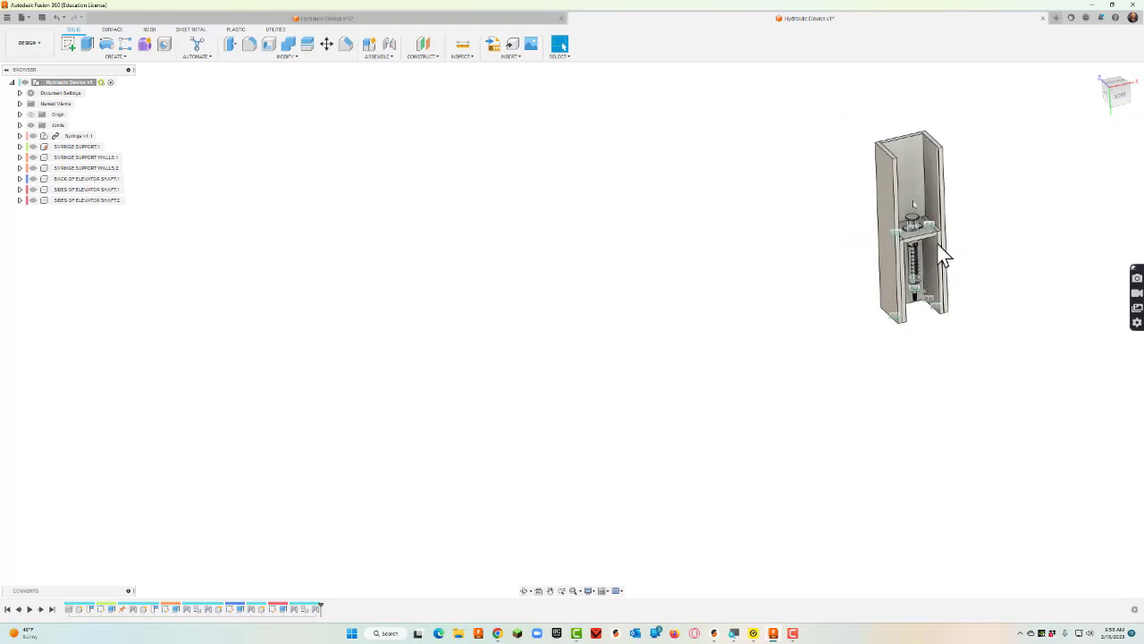
scroll(916, 226, "up", 5)
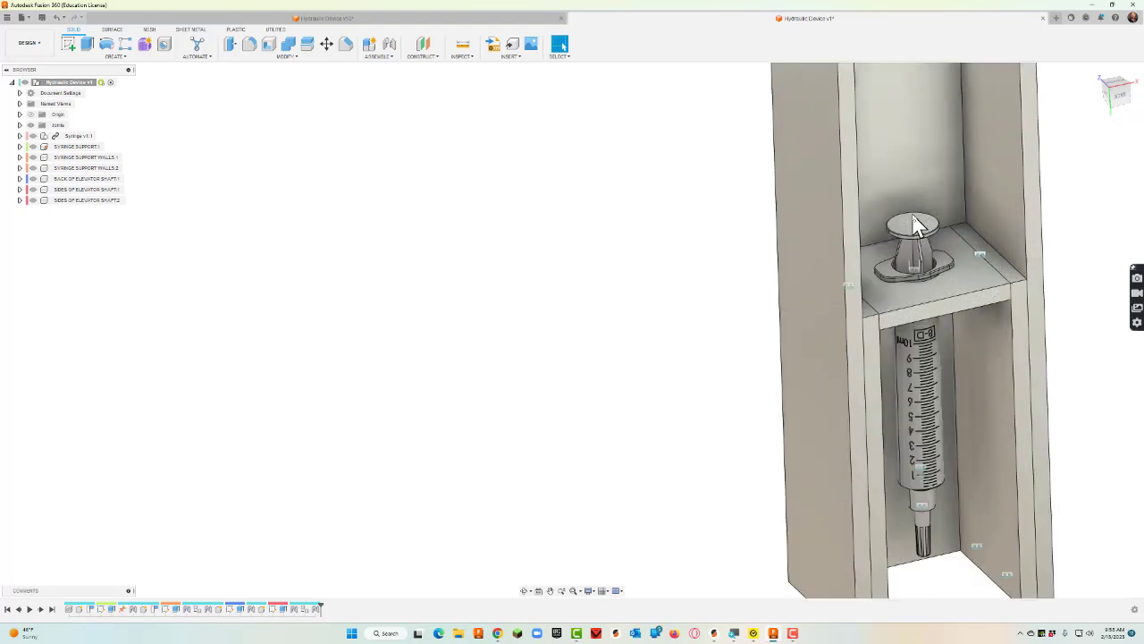
left_click_drag(924, 230, 921, 90)
scroll(914, 154, "down", 8)
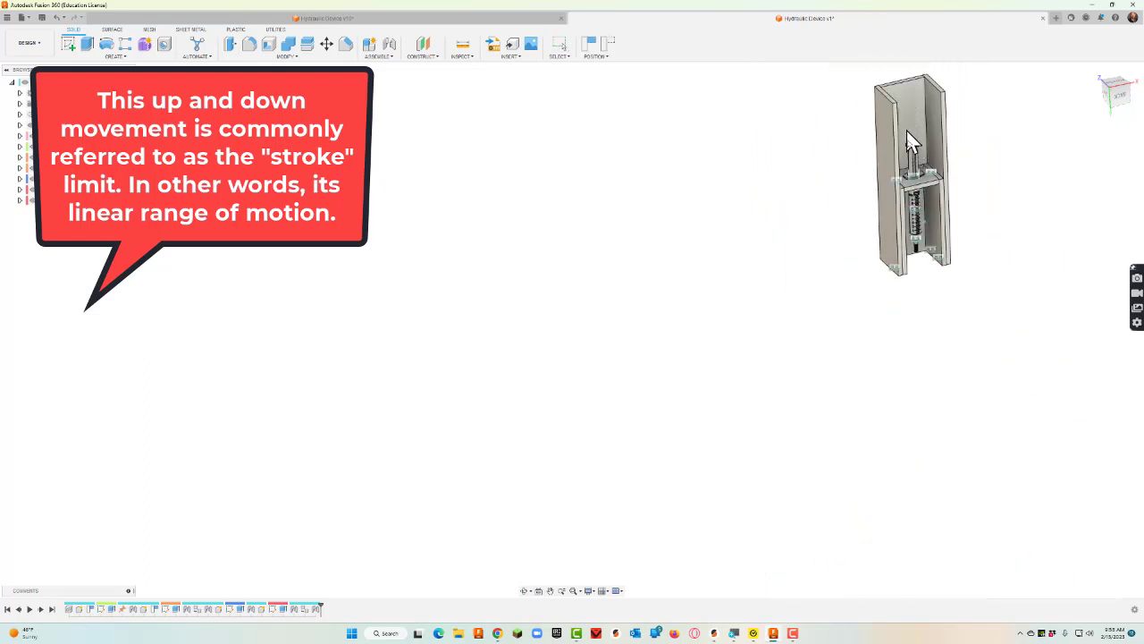
mouse_move(912, 169)
left_mouse_down()
mouse_move(922, 120)
mouse_move(913, 188)
mouse_move(897, 177)
left_mouse_up()
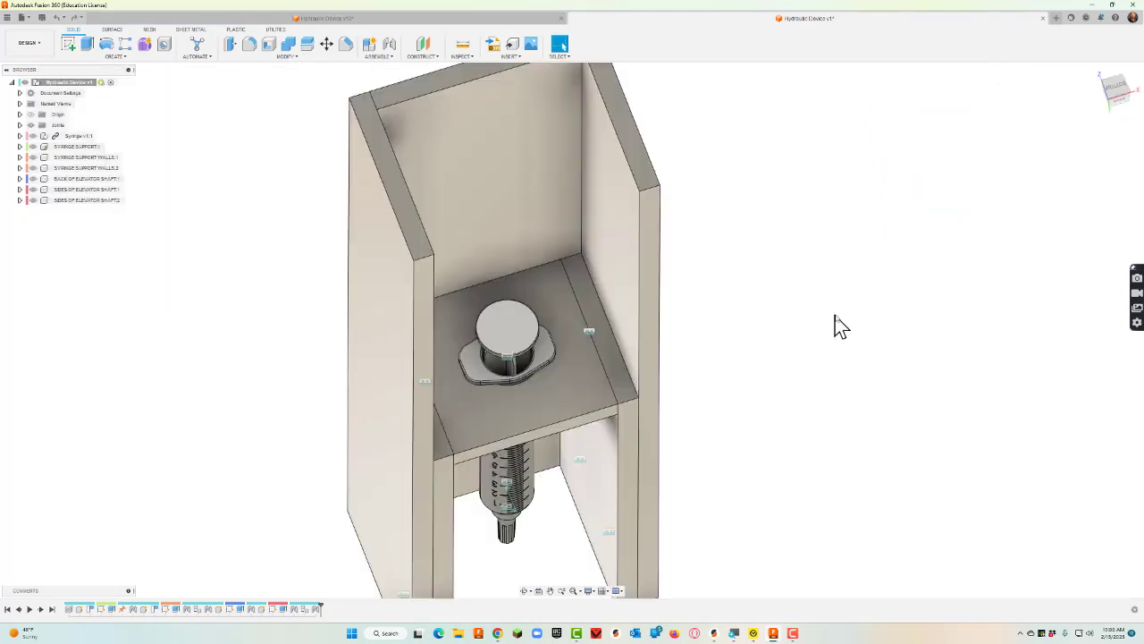
Create an internal, activated component named PLATFORM under the top-level assembly.
scroll(505, 362, "down", 5)
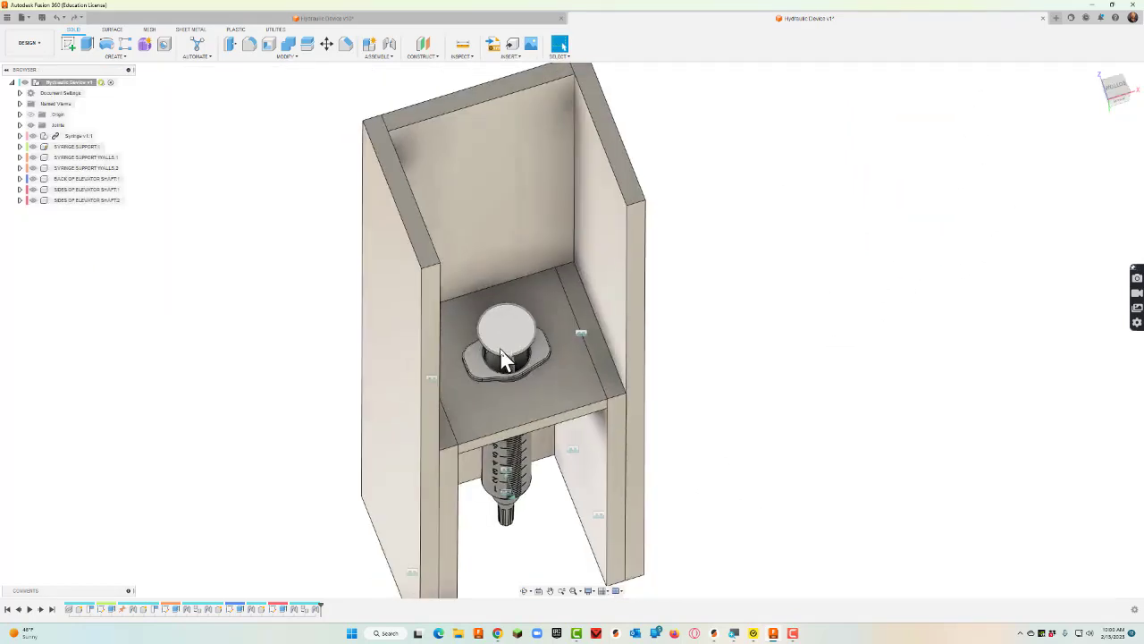
left_click(371, 46)
left_click_drag(1050, 176, 984, 177)
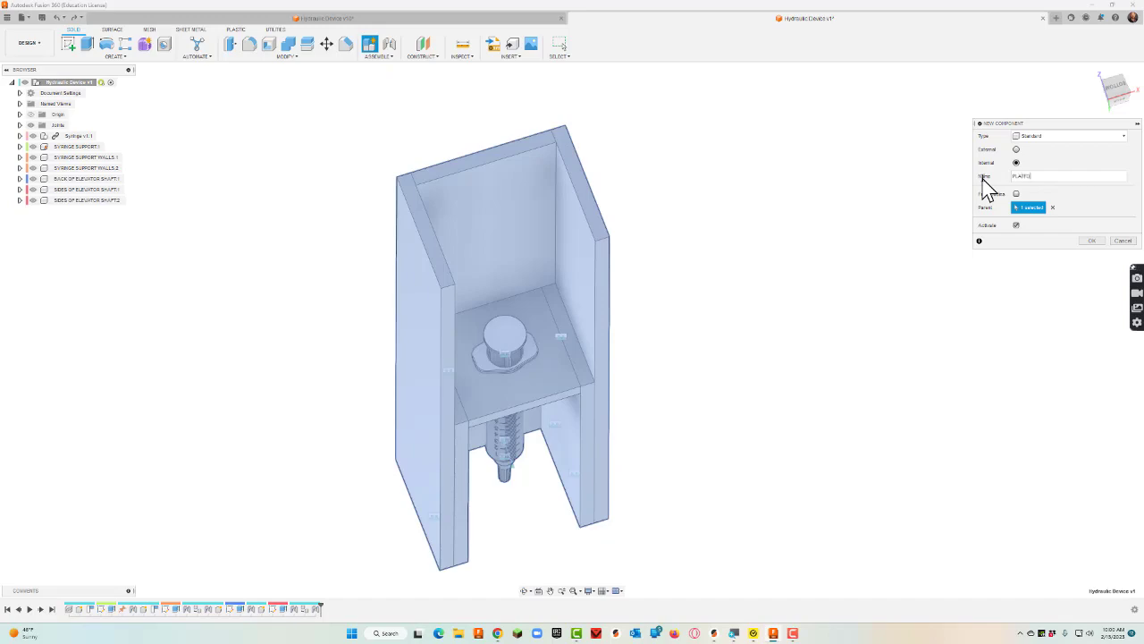
type("RM")
key("Return")
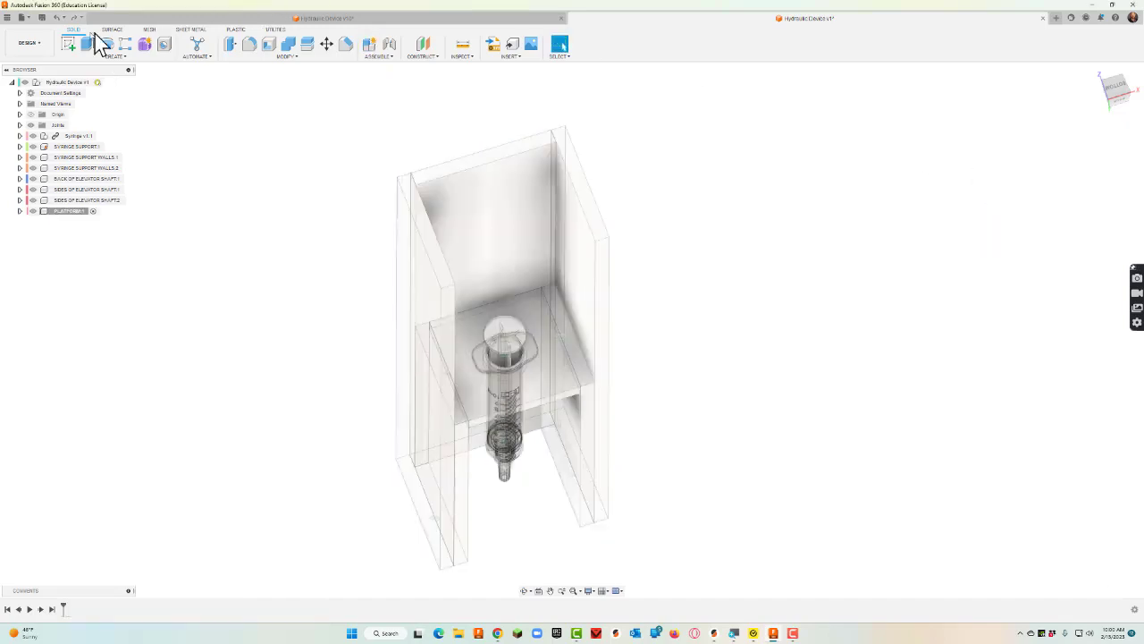
Start a sketch on the plunger's top face and project the syringe support and both support walls into it.
left_click(68, 43)
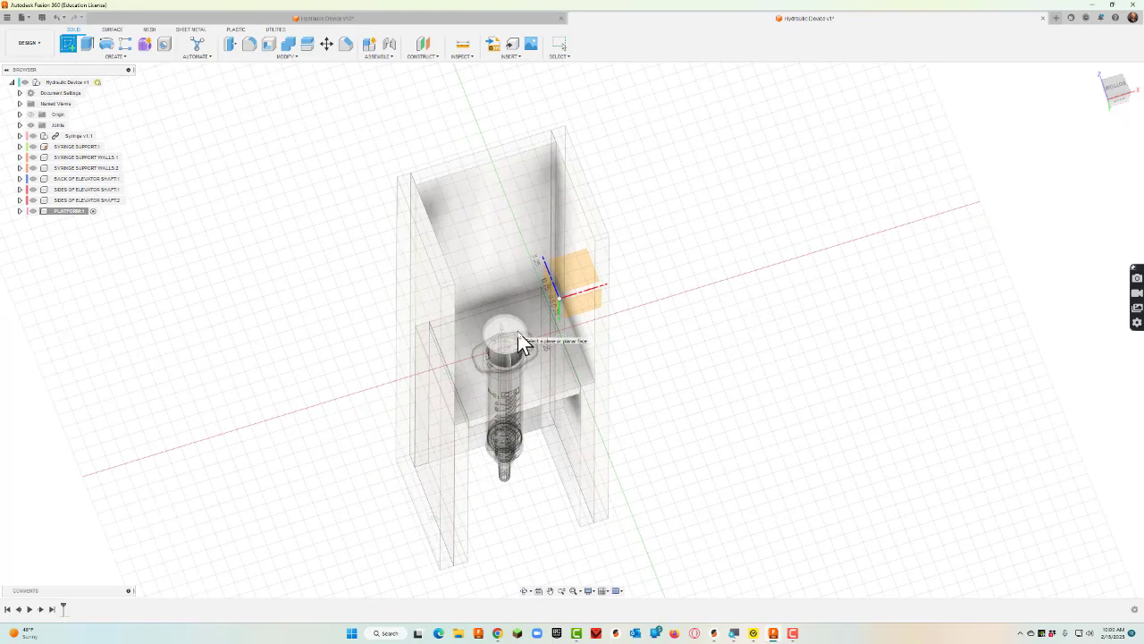
left_click(523, 342)
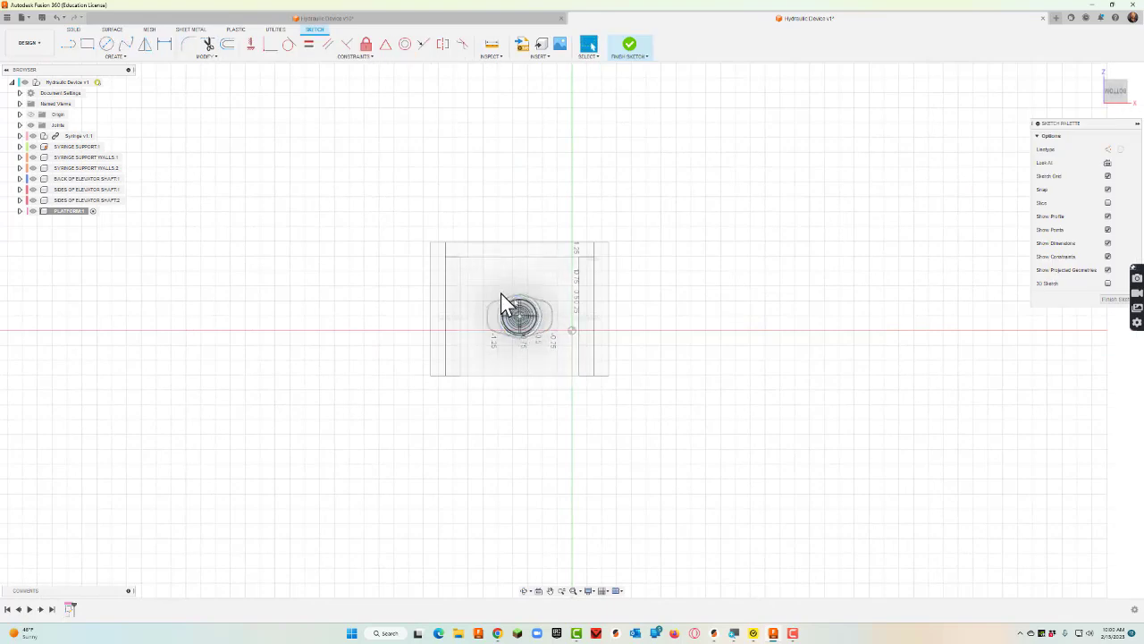
key("p")
left_click(456, 284)
left_click(587, 291)
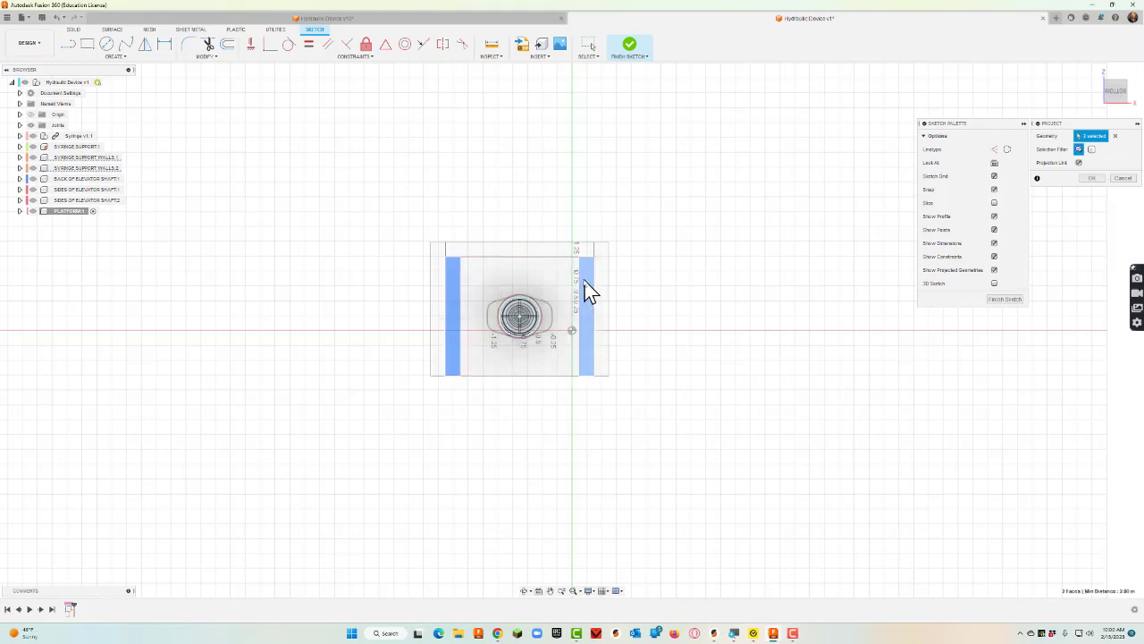
left_click(555, 280)
scroll(542, 298, "up", 5)
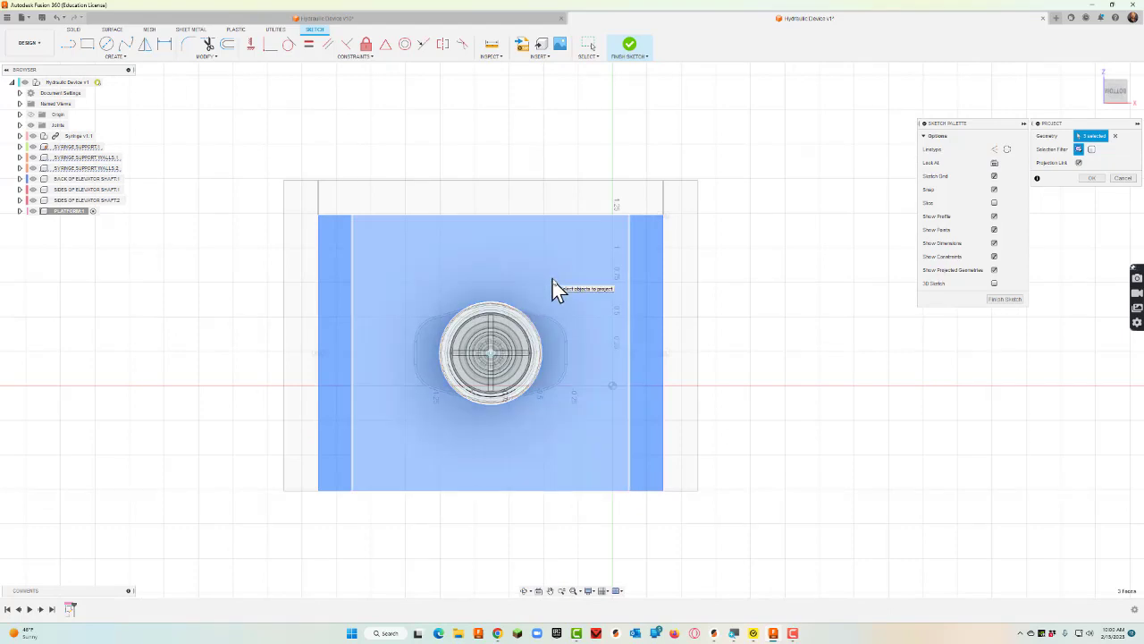
left_click(404, 283)
left_click(596, 316)
left_click(1091, 178)
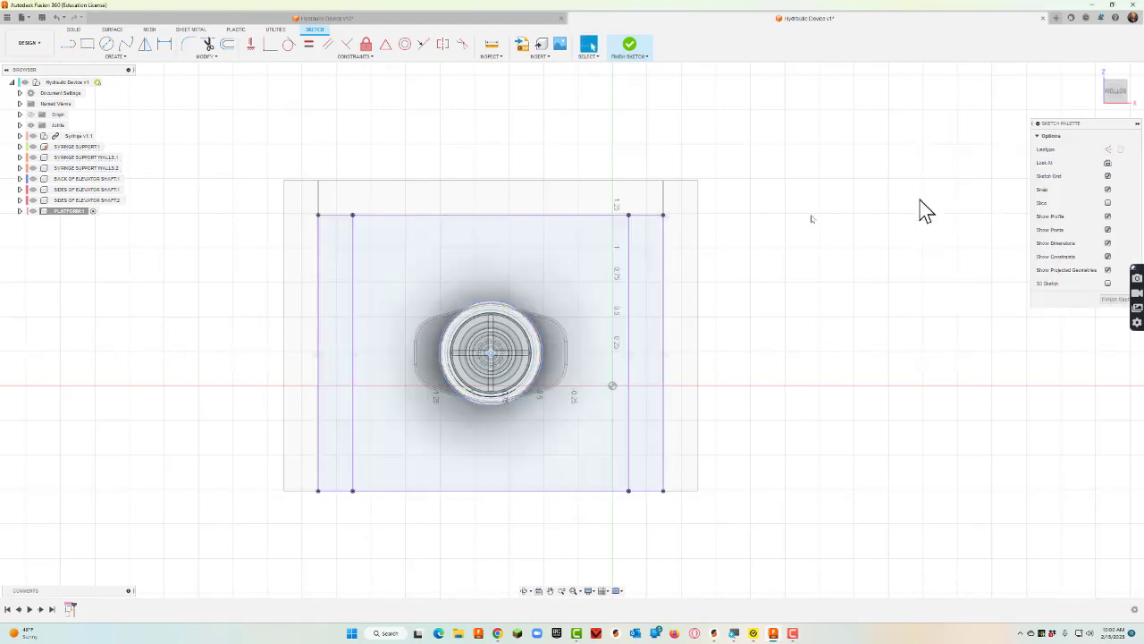
Extrude all the projected profiles, including the circular areas around the plunger, upward as a new solid platform body.
key("e")
left_click(634, 262)
left_click(617, 264)
left_click(345, 270)
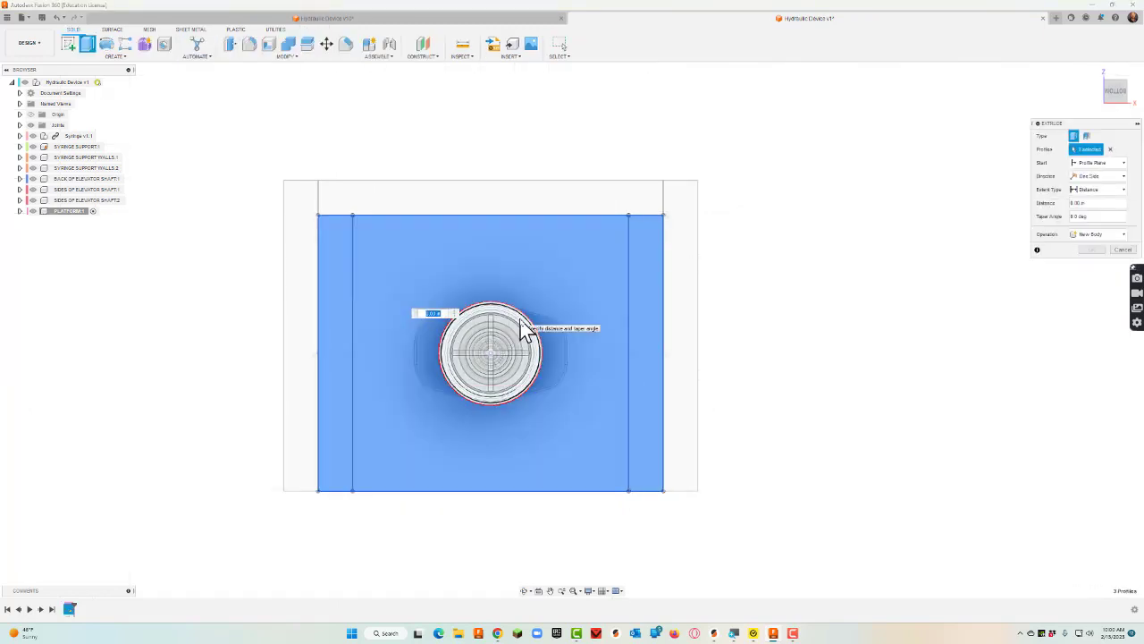
left_click(526, 329)
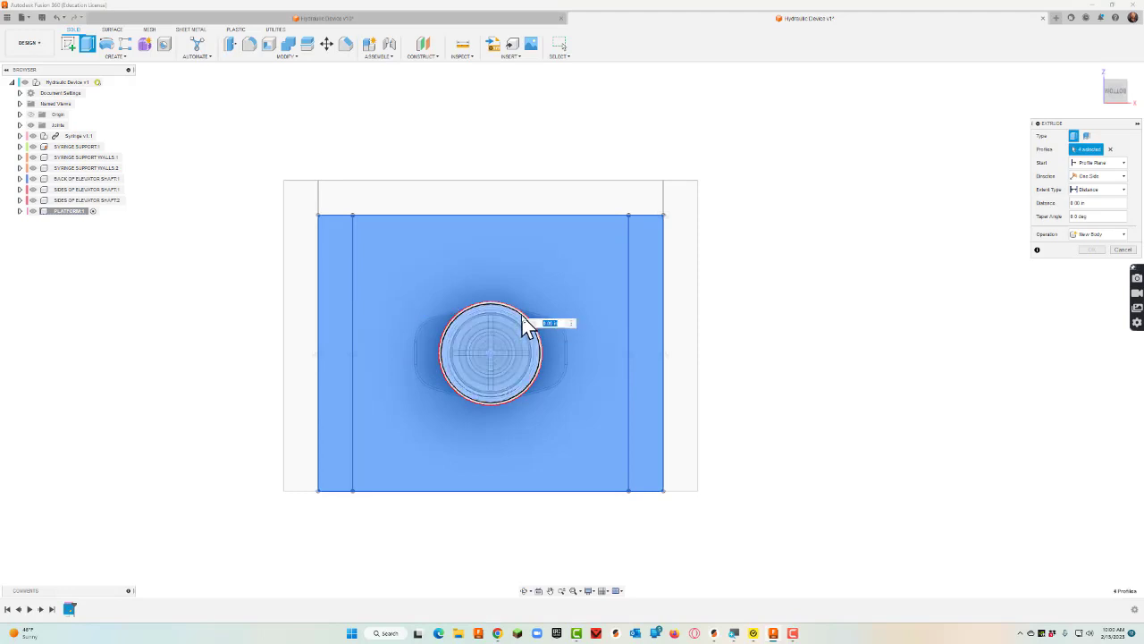
scroll(526, 327, "up", 5)
left_click(521, 319)
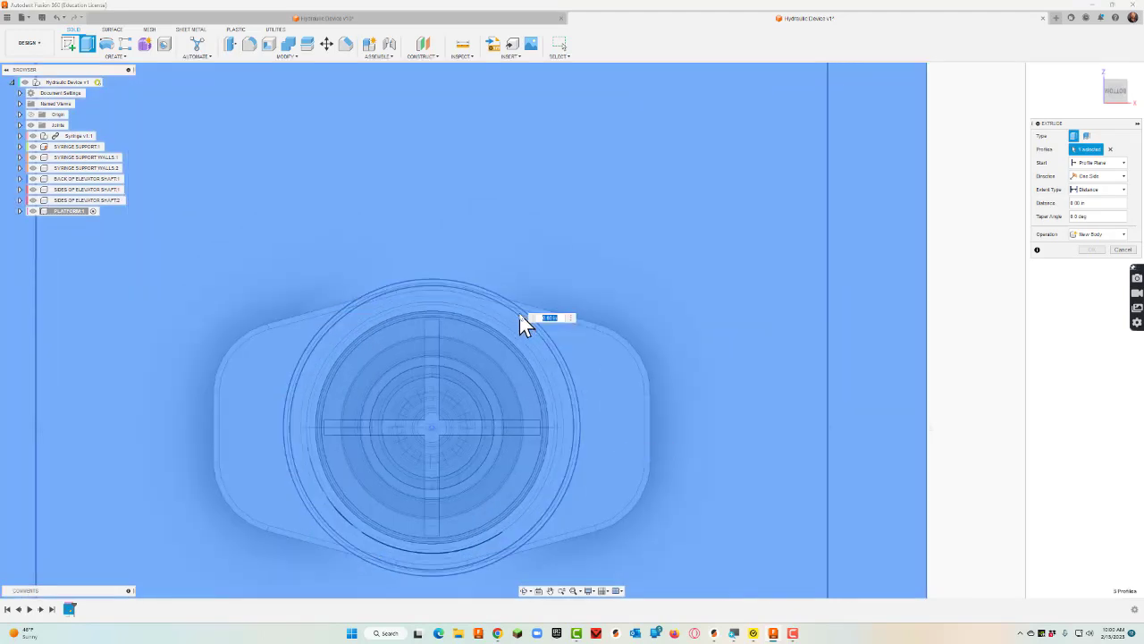
scroll(526, 324, "down", 5)
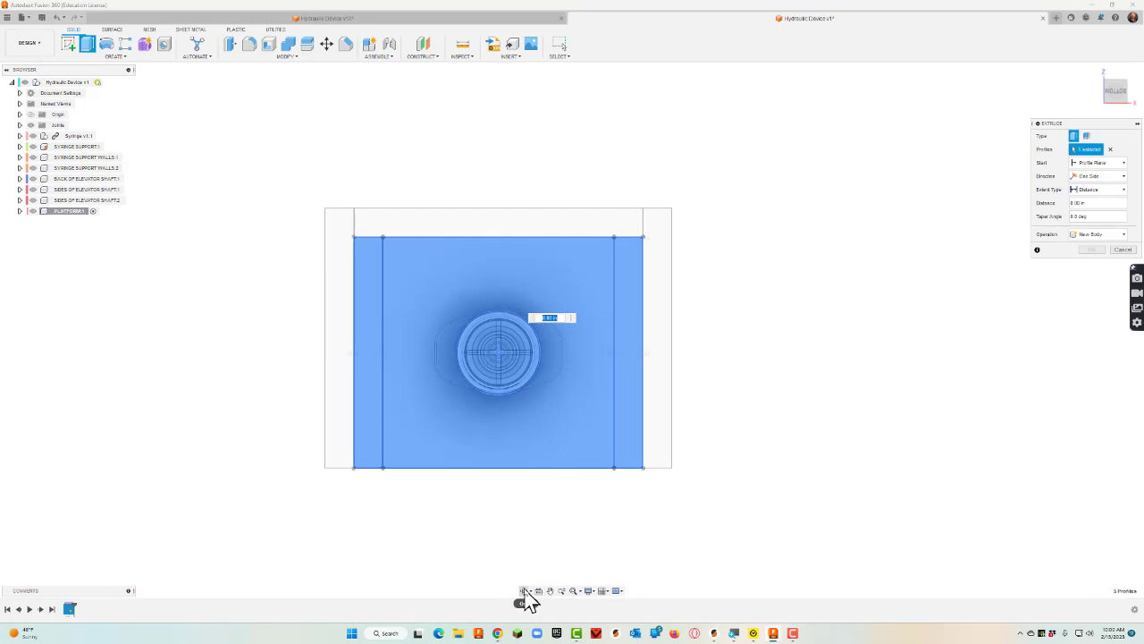
left_click(524, 591)
left_click_drag(621, 416, 622, 376)
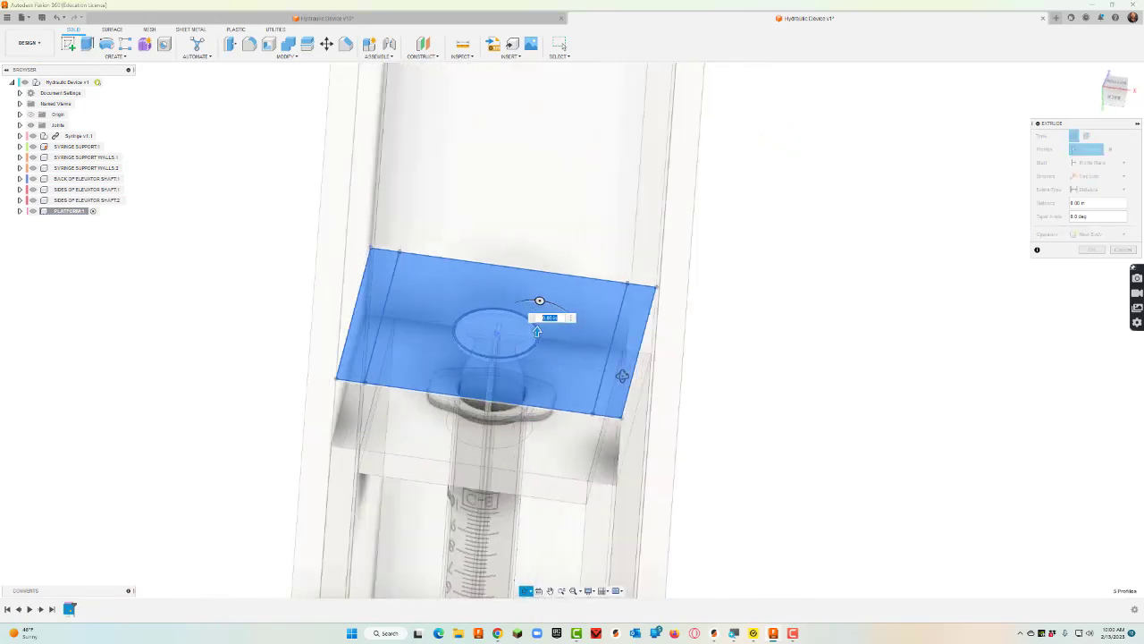
key("Escape")
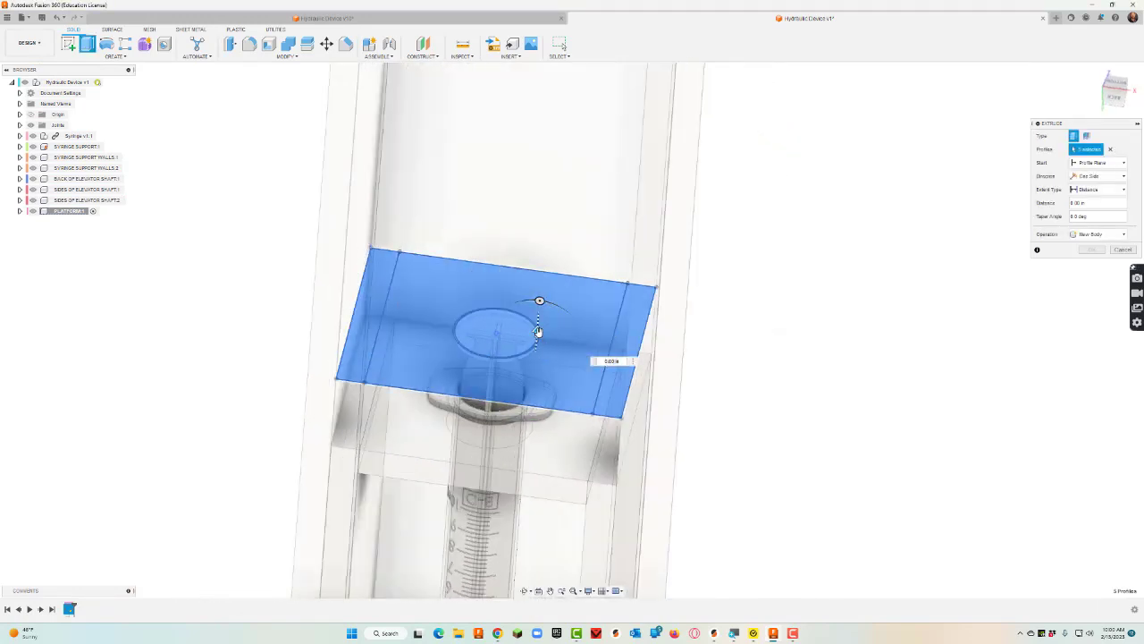
left_click_drag(539, 320, 552, 335)
left_click(1092, 250)
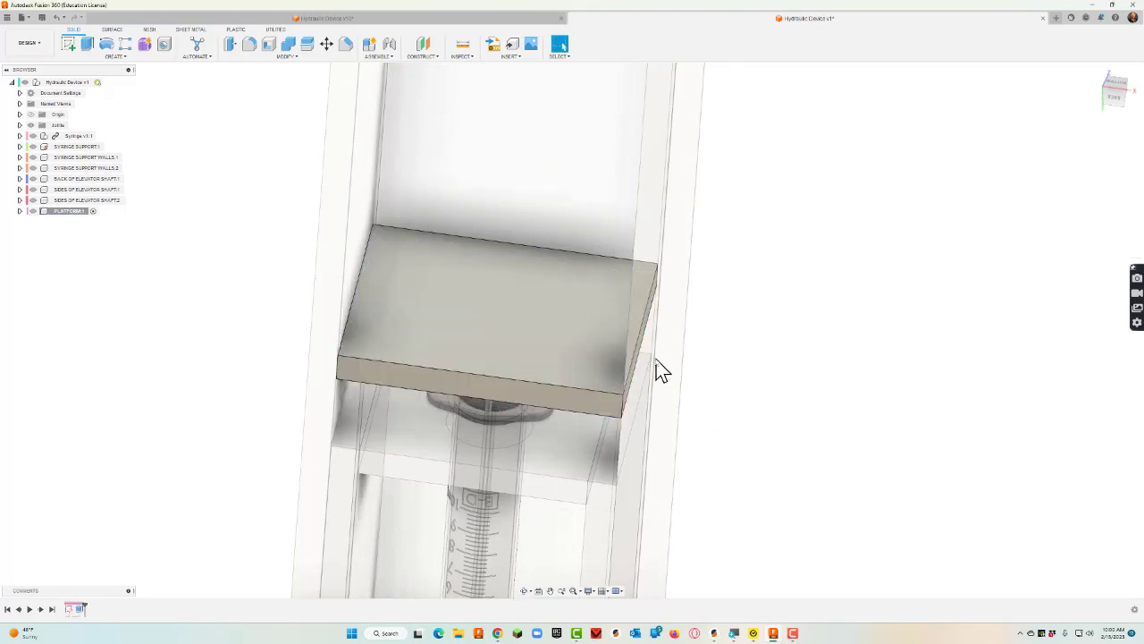
Activate the top-level assembly and move the platform out of the shaft to expose the plunger.
scroll(706, 438, "down", 3)
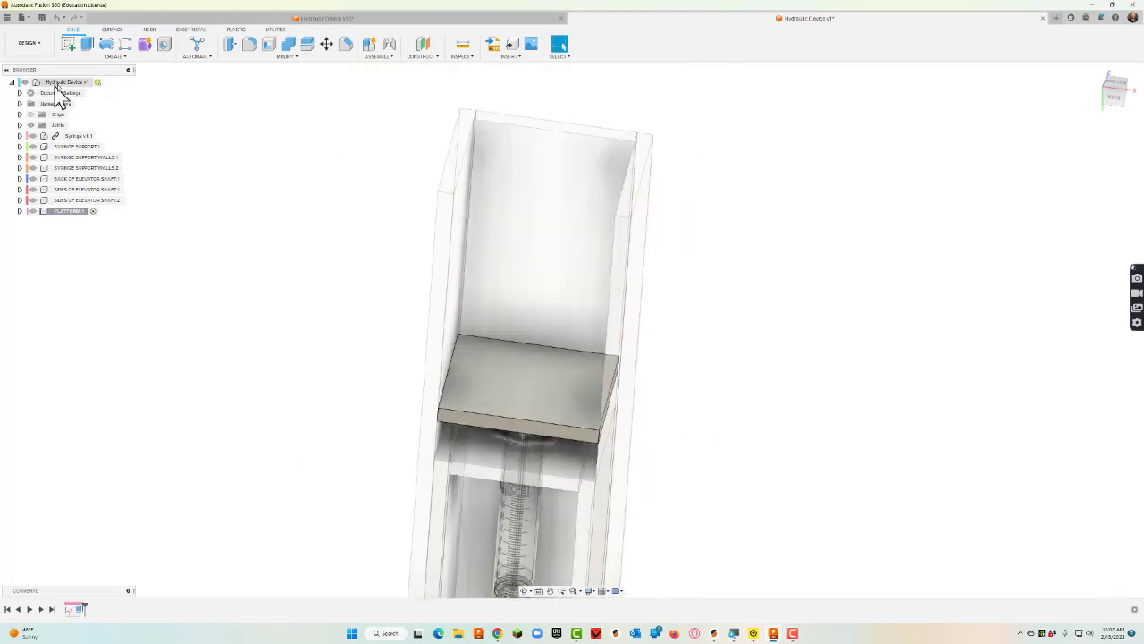
left_click(107, 82)
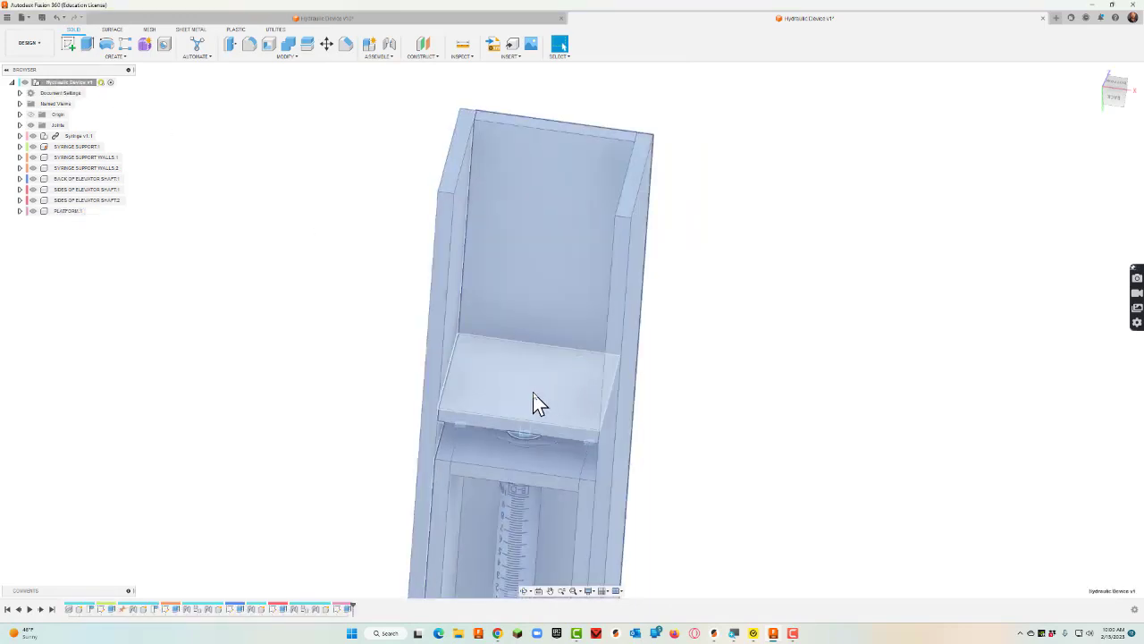
left_click_drag(528, 386, 850, 399)
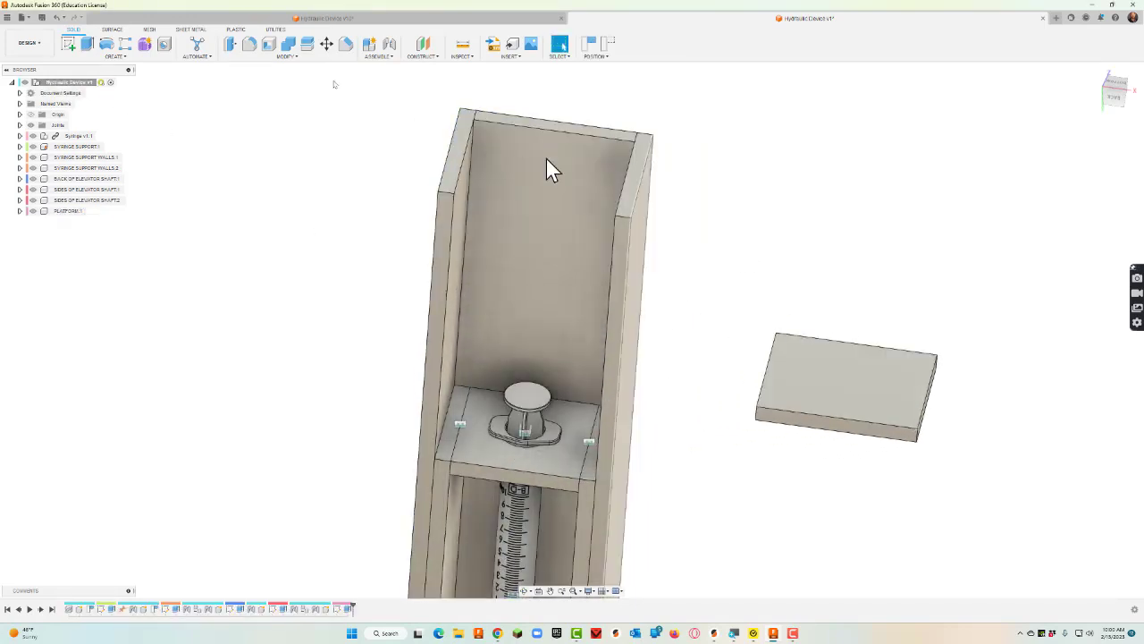
Joint the platform's centre to the centre of the plunger's top face and raise the platform inside the shaft.
left_click(389, 50)
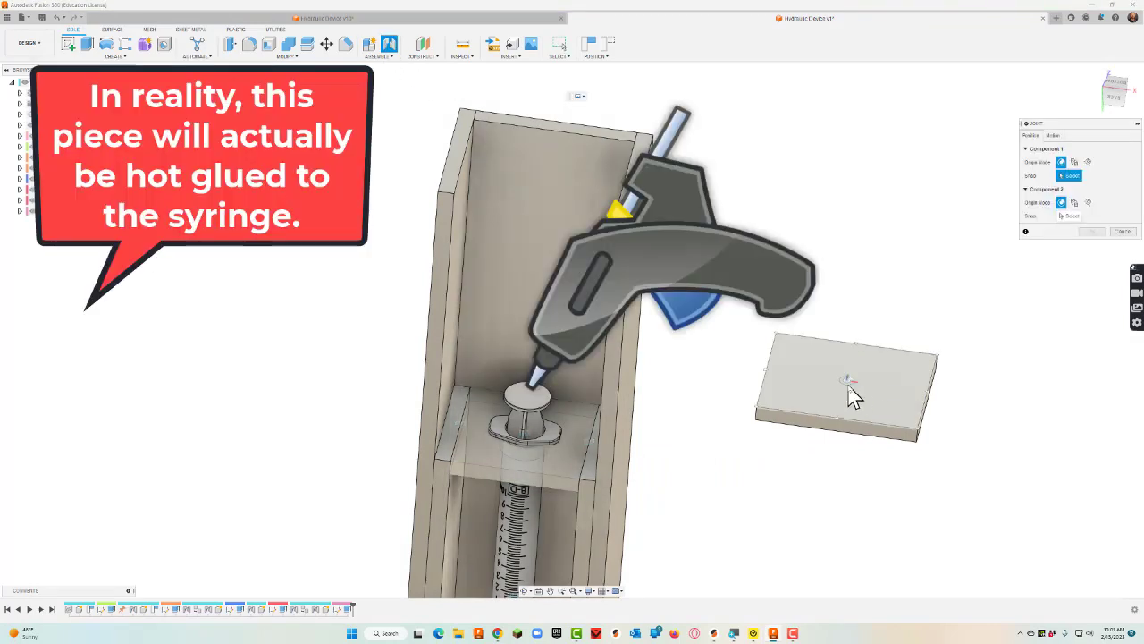
left_click(850, 382)
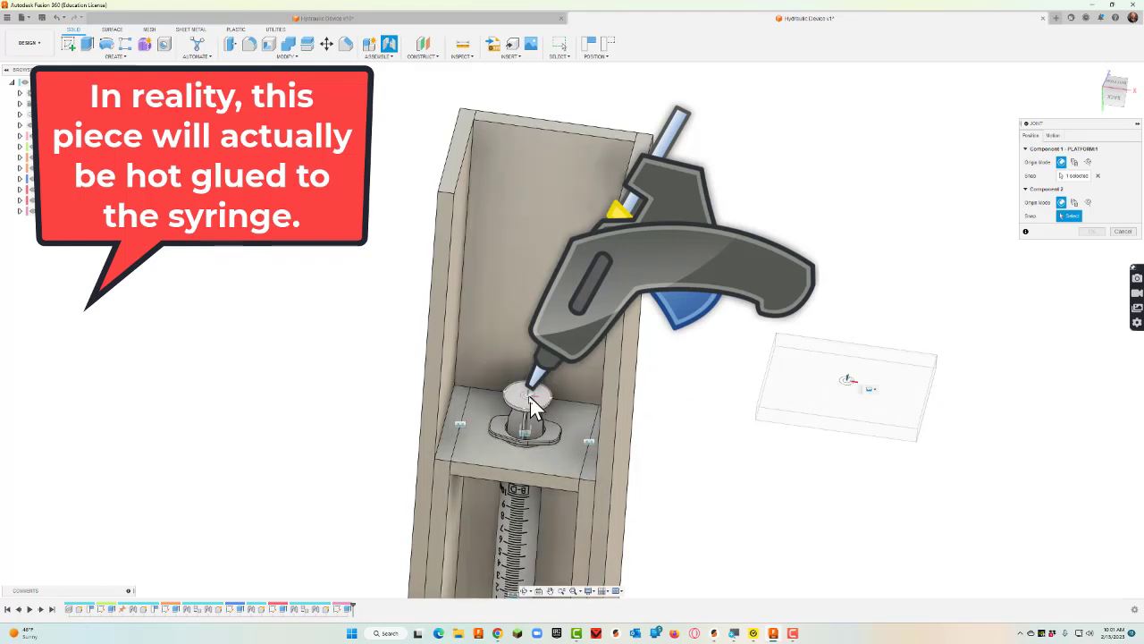
left_click(529, 390)
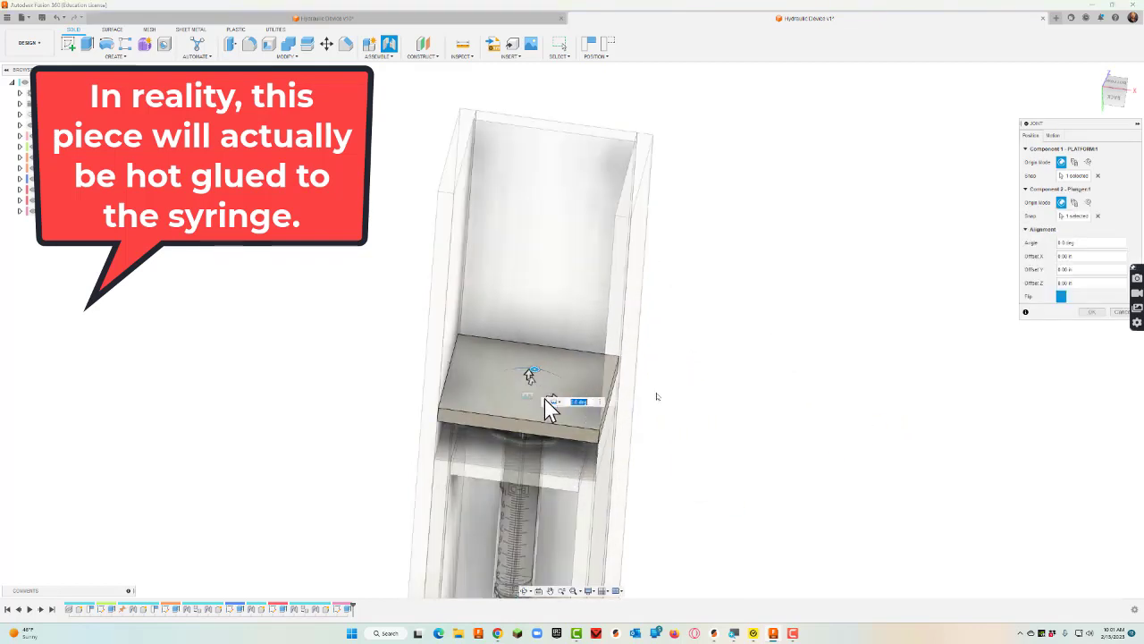
left_click(1091, 312)
scroll(698, 399, "down", 4)
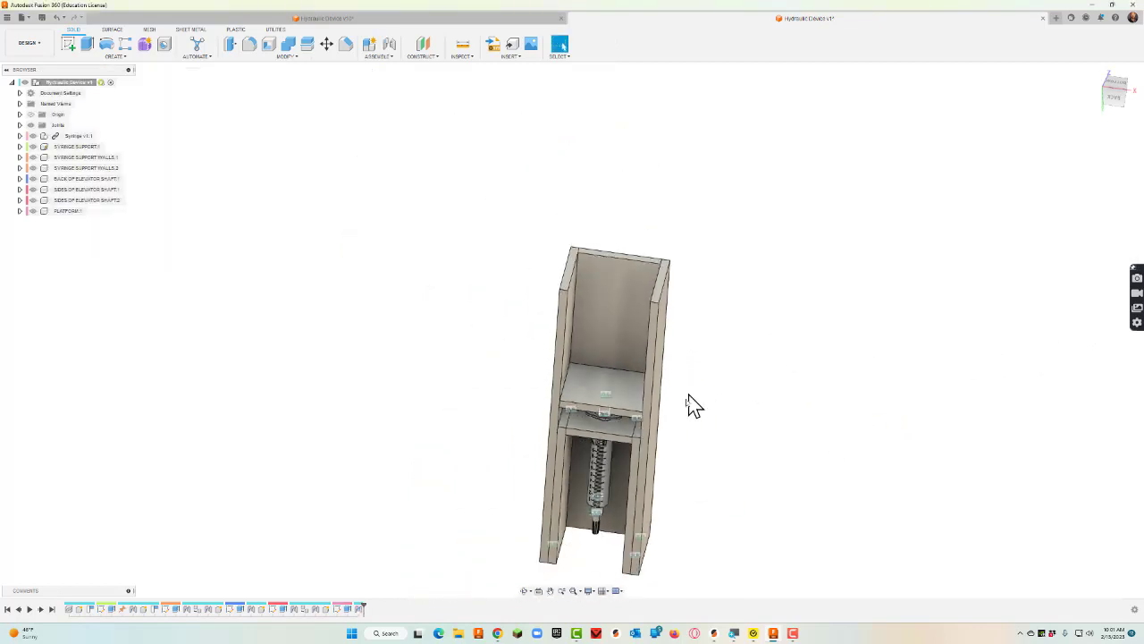
left_click_drag(613, 345, 645, 315)
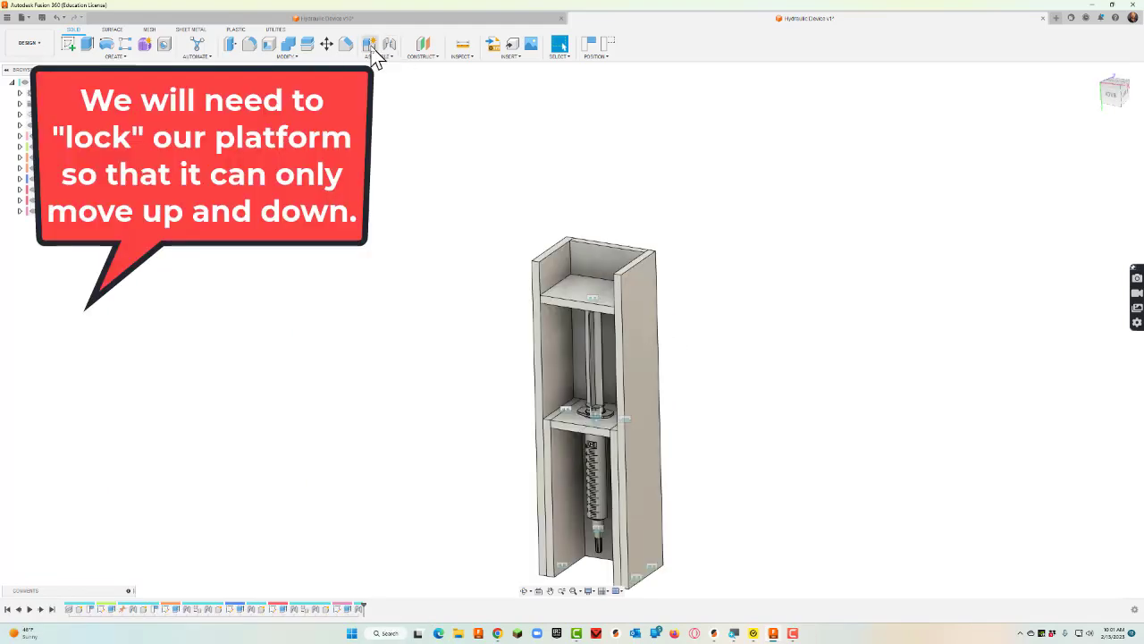
Create an internal, activated component named FRONT CASING and start a sketch on the front face of a shaft side panel.
left_click(369, 45)
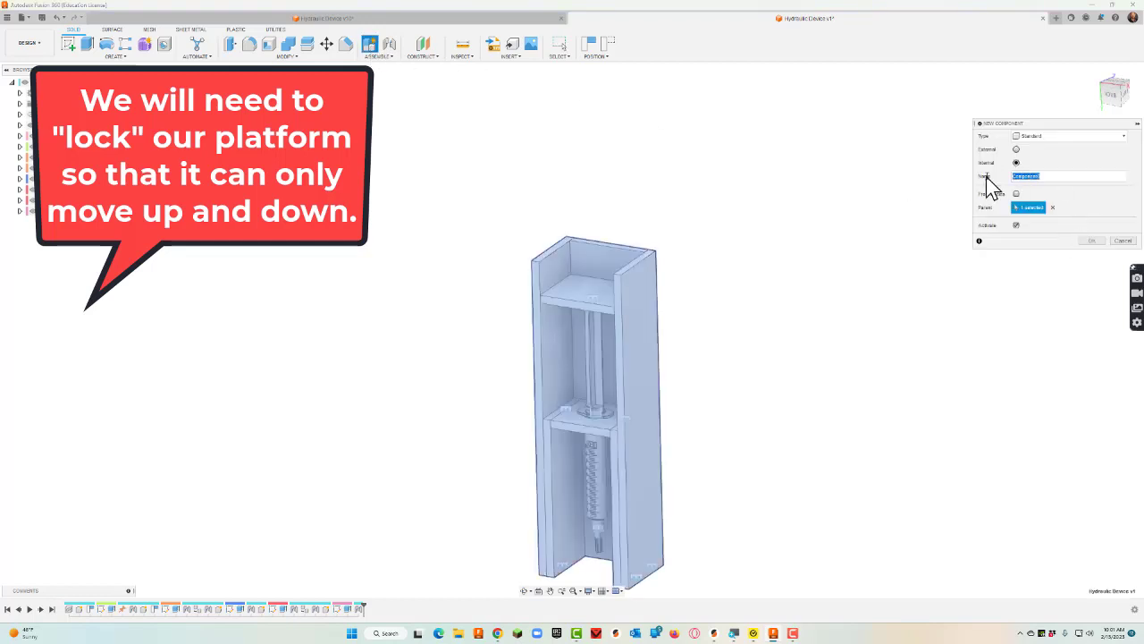
type("FRONT CASING")
key("Return")
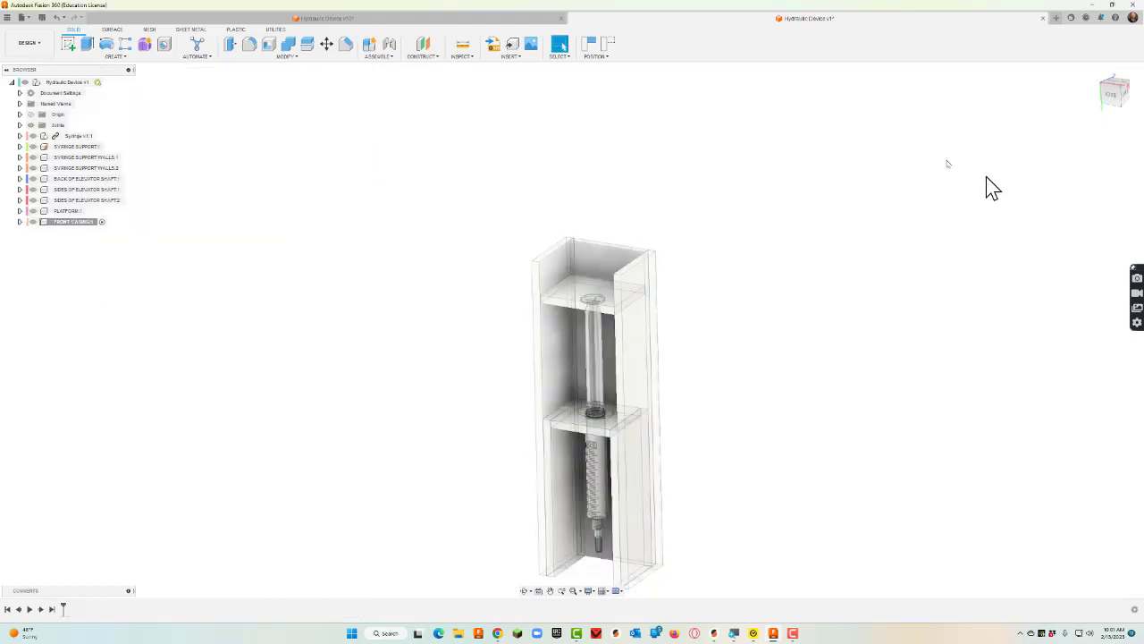
left_click(68, 43)
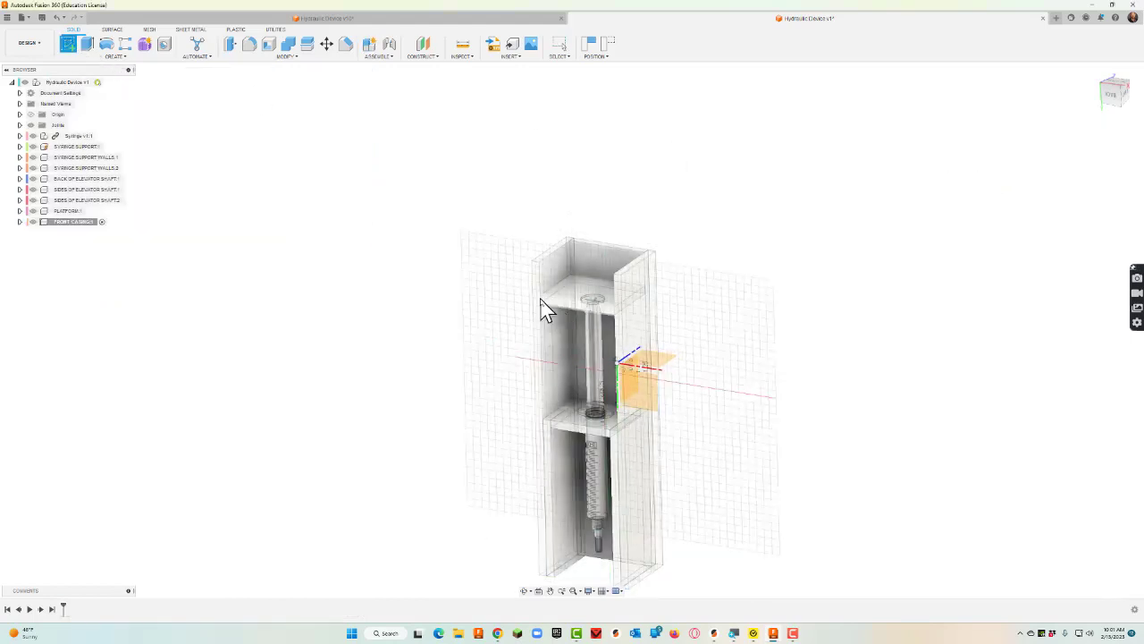
left_click(544, 306)
key("r")
left_click(494, 227)
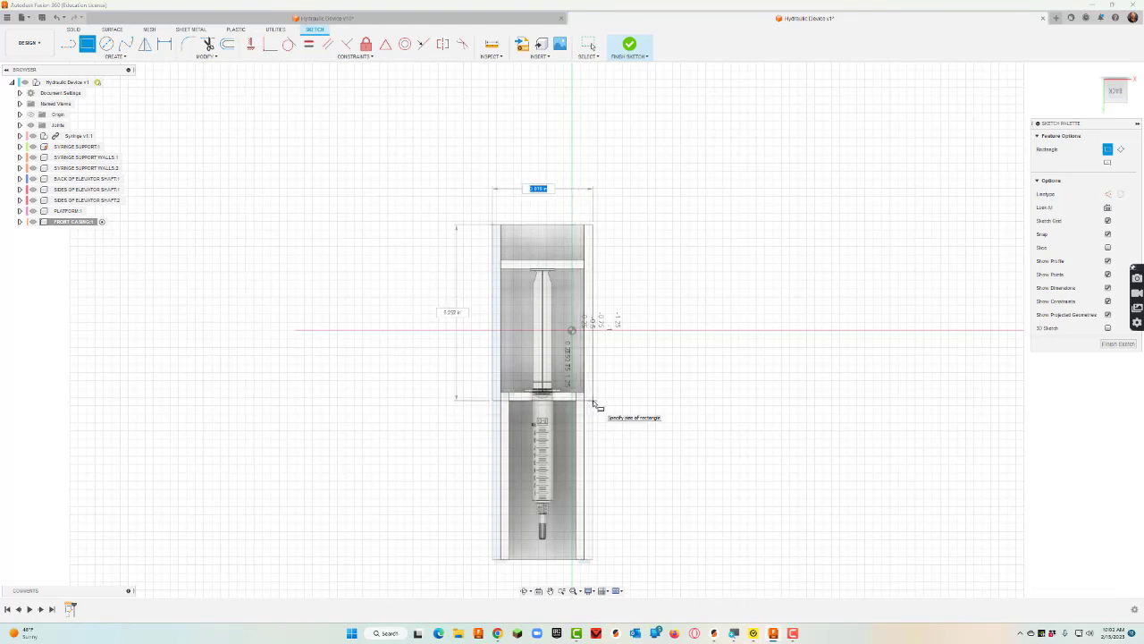
key("Escape")
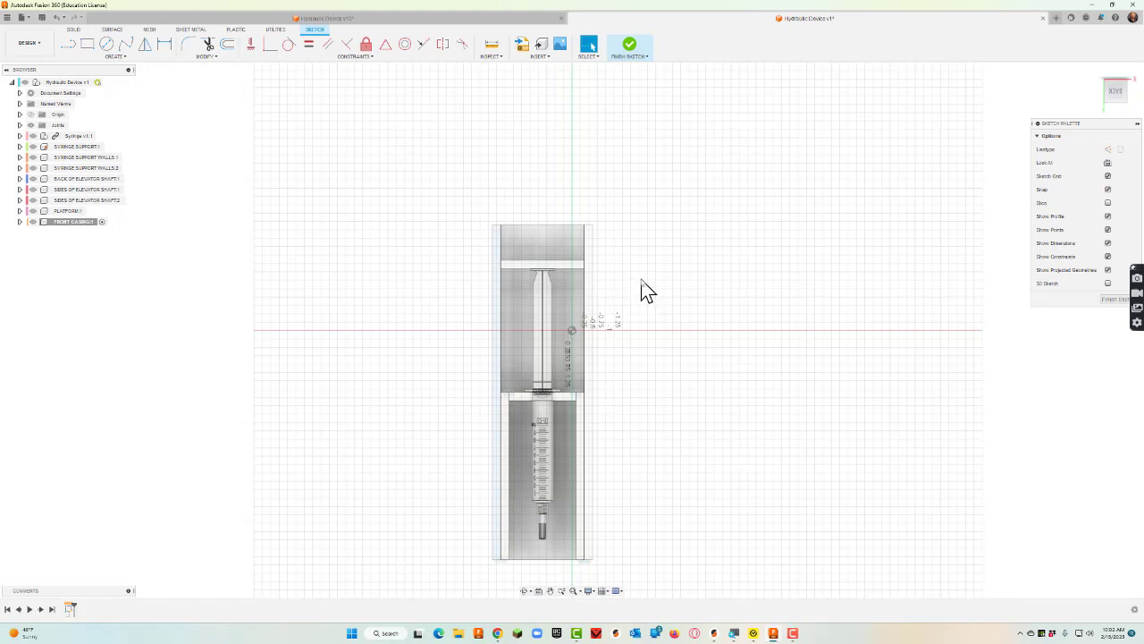
Project the front faces of one shaft side panel and the syringe support into the casing sketch.
key("p")
left_click(590, 266)
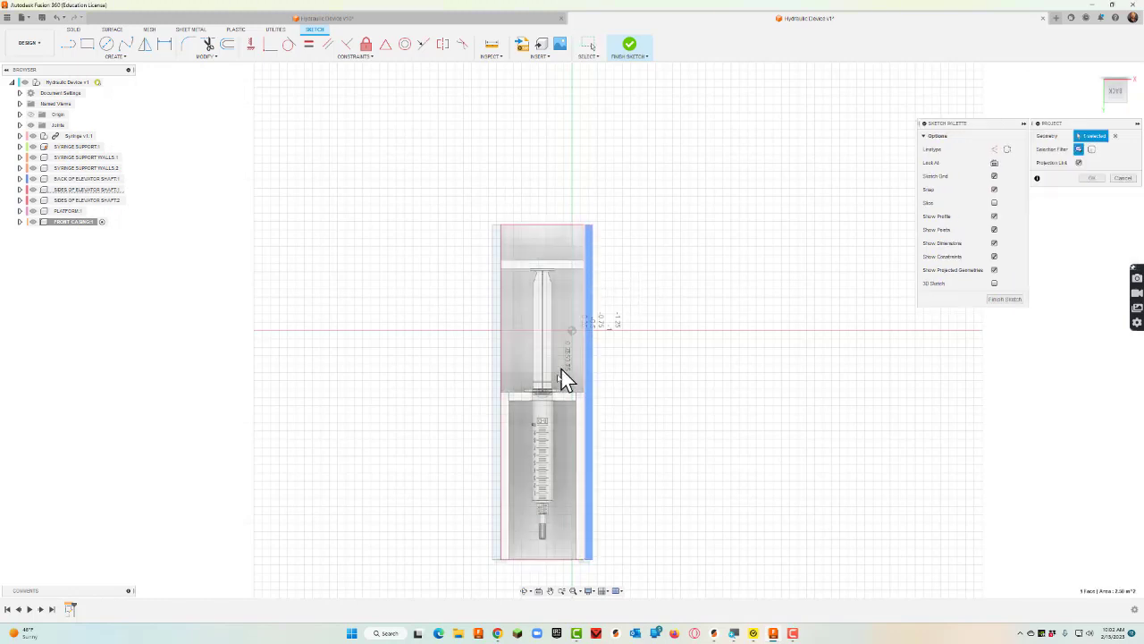
left_click(520, 398)
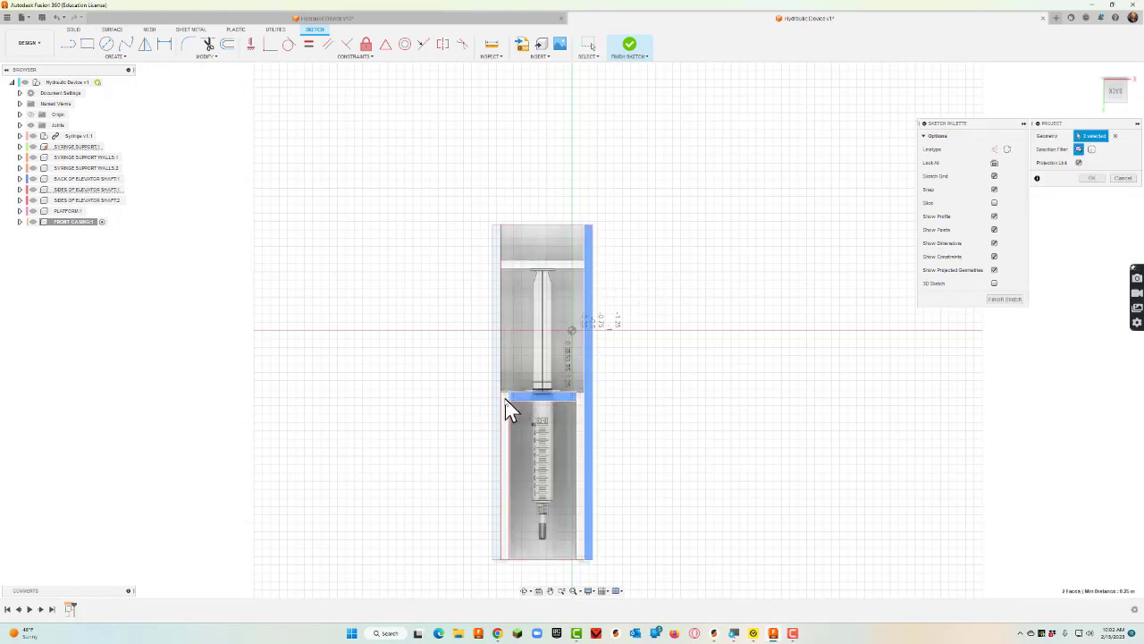
left_click(1092, 178)
Sketch a rectangle across both side panels from their top edge down to the syringe support's underside and finish the sketch.
left_click(87, 44)
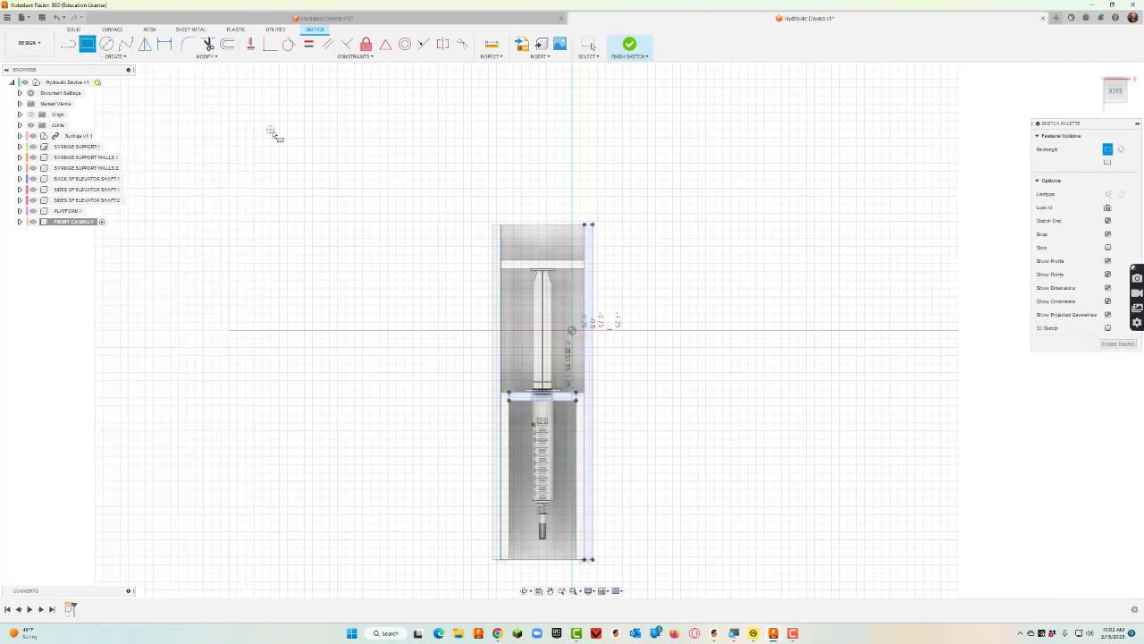
left_click(491, 226)
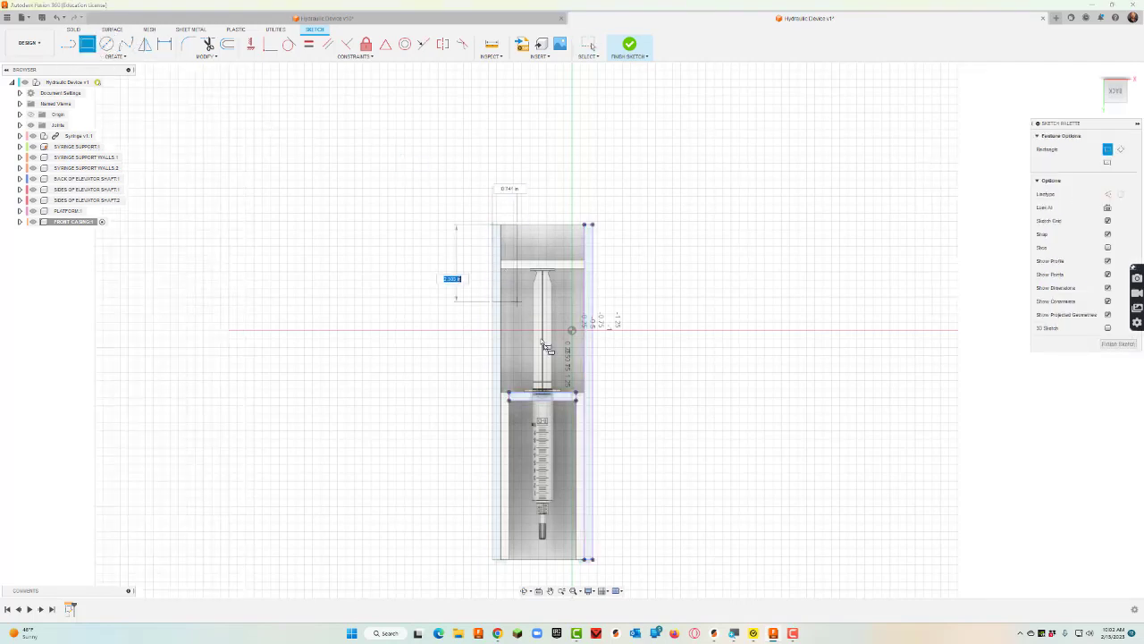
left_click(591, 400)
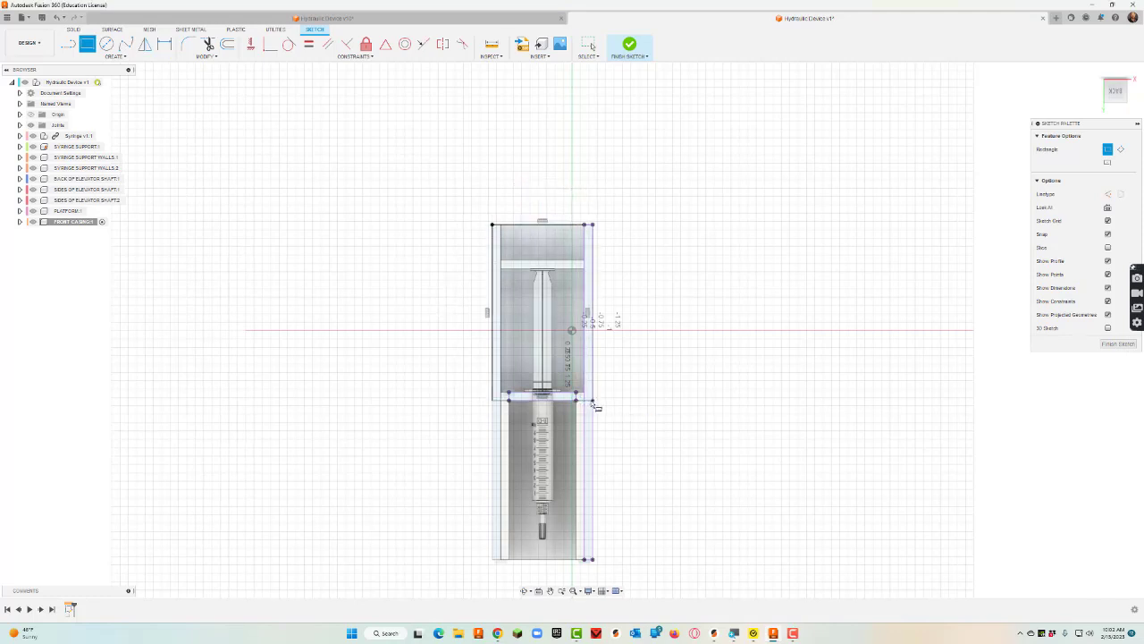
left_click(1118, 344)
Extrude all four profiles inside the casing rectangle 0.25 in outward as a new body.
key("e")
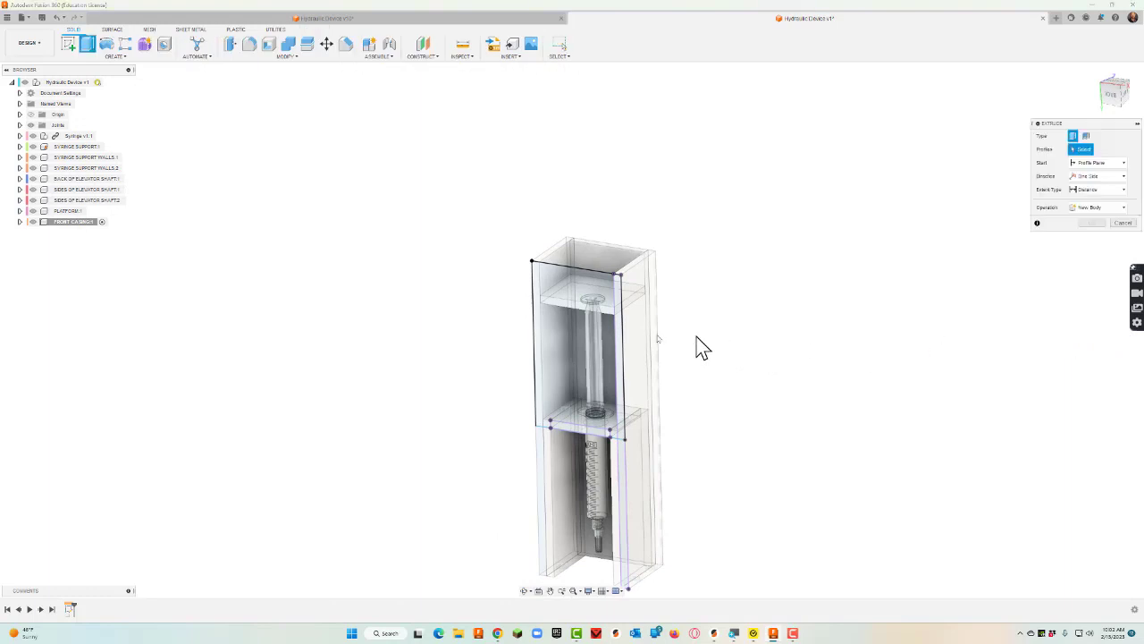
left_click(617, 331)
left_click(539, 323)
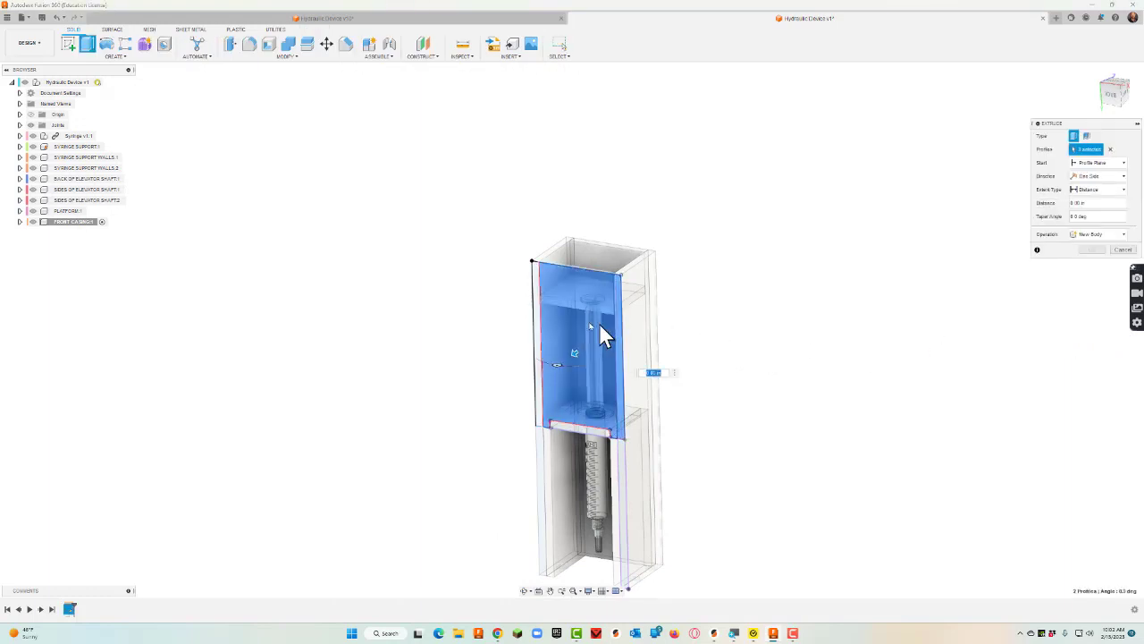
left_click(539, 324)
left_click(561, 433)
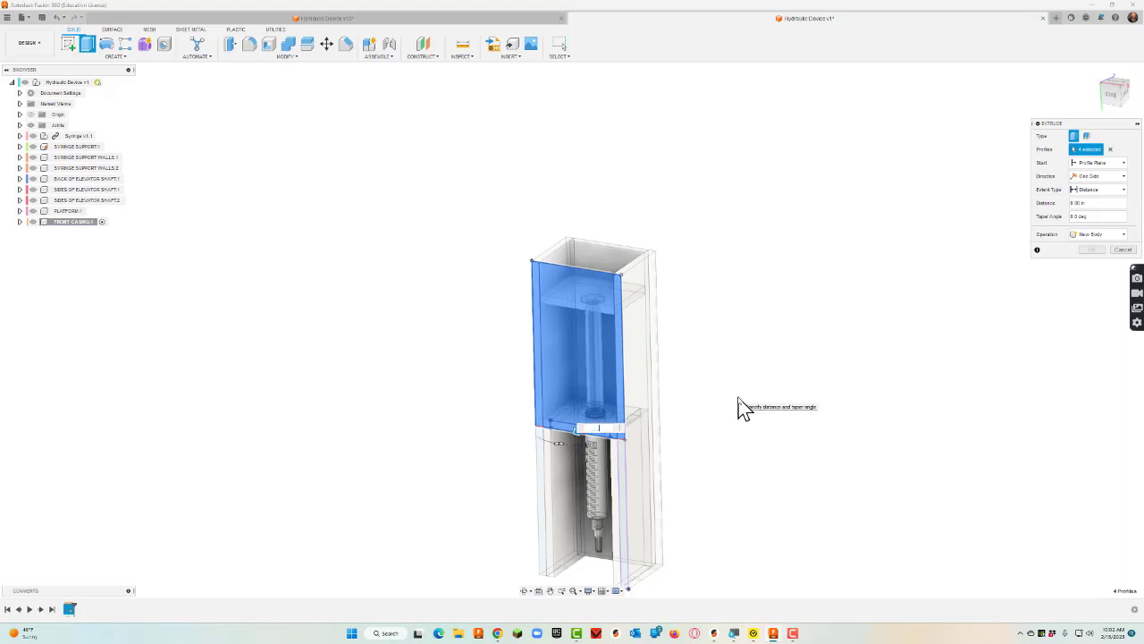
type("0.25")
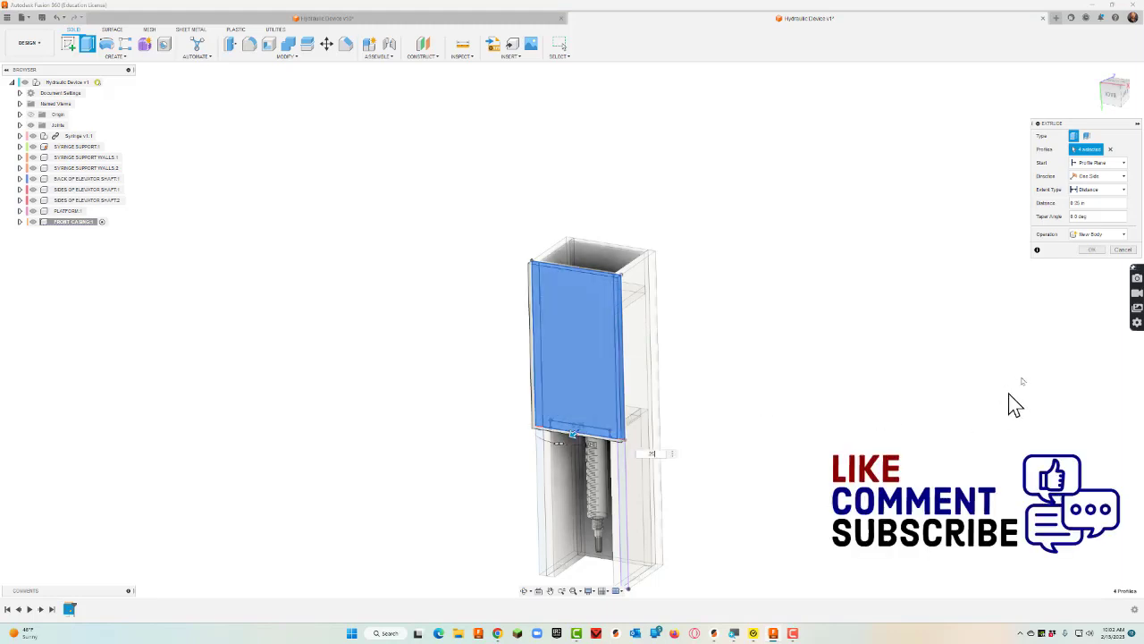
left_click(1093, 251)
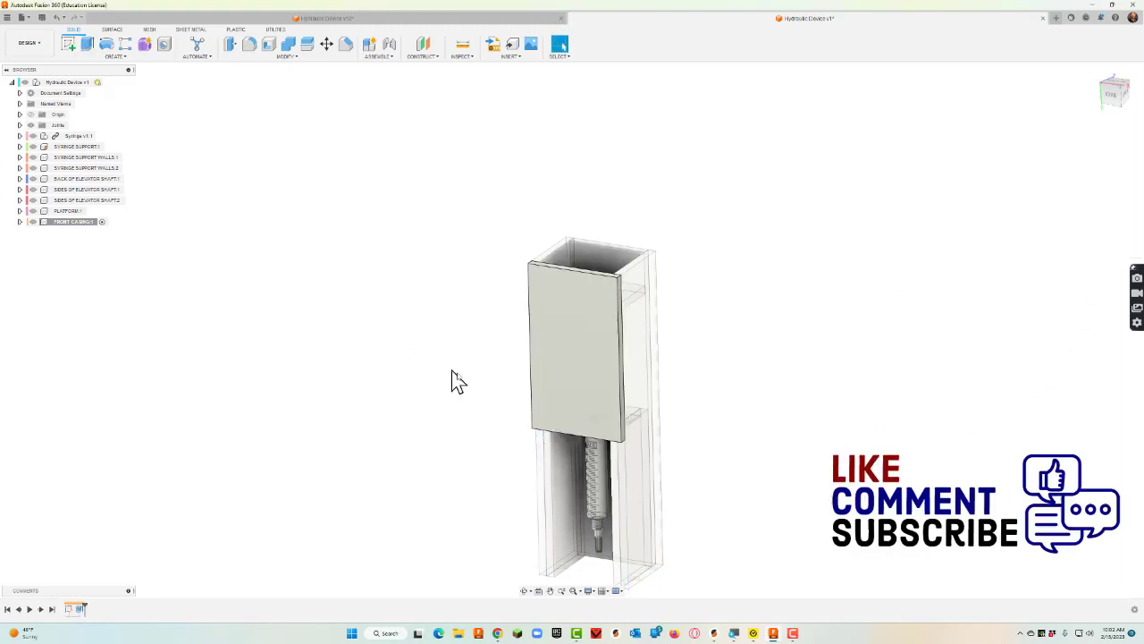
Activate the top-level Hydraulic Device assembly again so the whole model is editable.
left_click(72, 81)
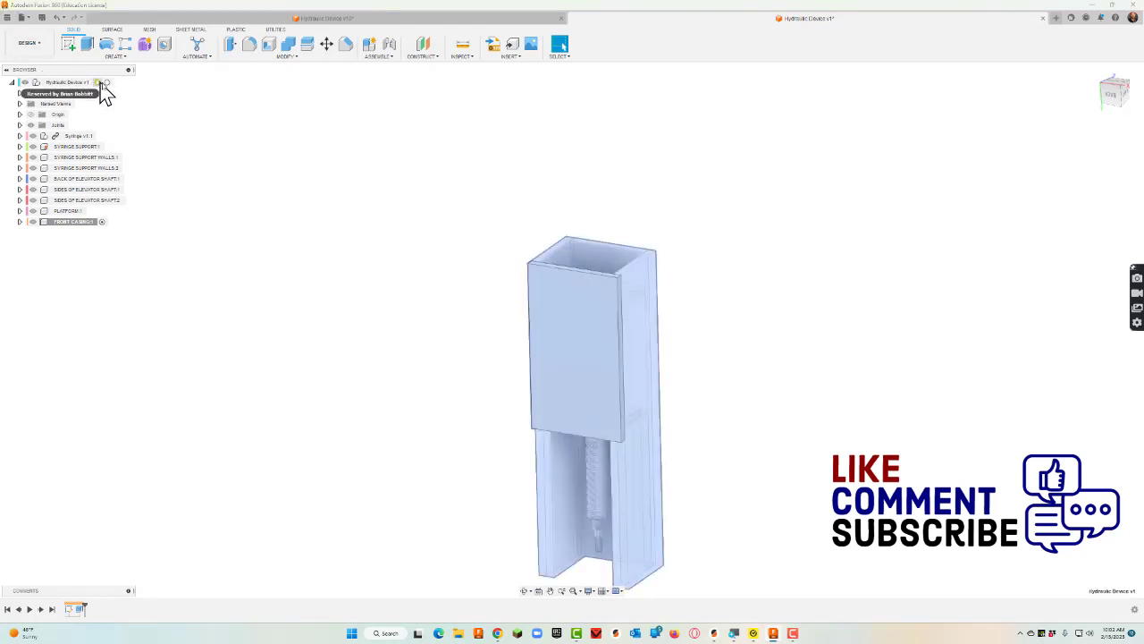
left_click(98, 81)
left_click(786, 319)
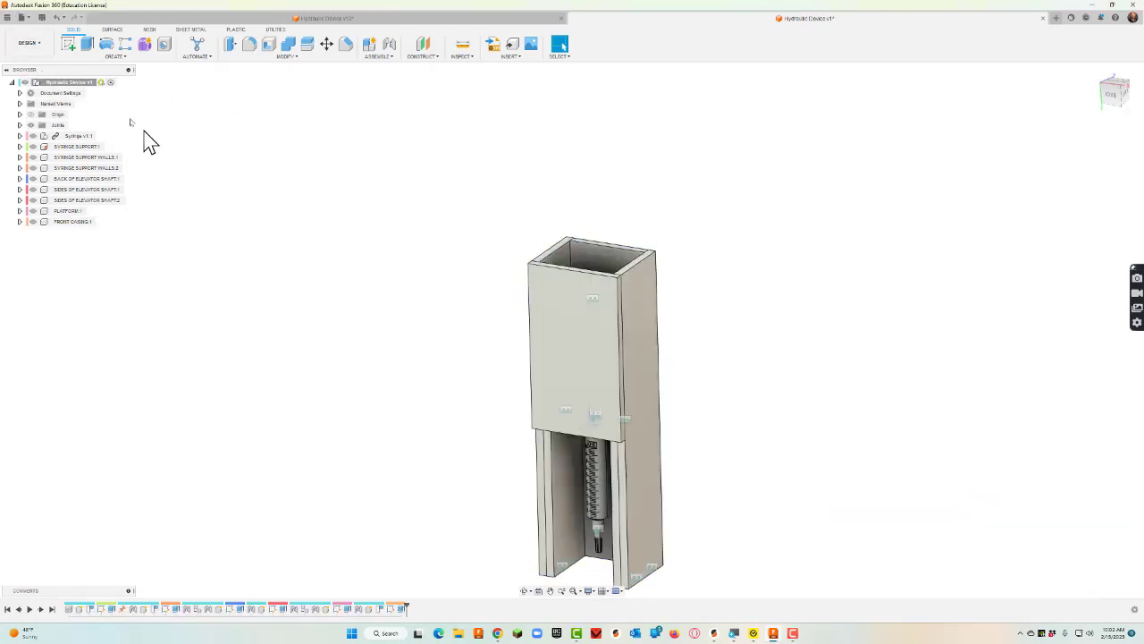
Apply the Acrylic, Clear physical material from the NHS Engineering library to the front casing.
left_click(525, 591)
left_click_drag(643, 432, 648, 463)
key("Escape")
left_click(569, 377)
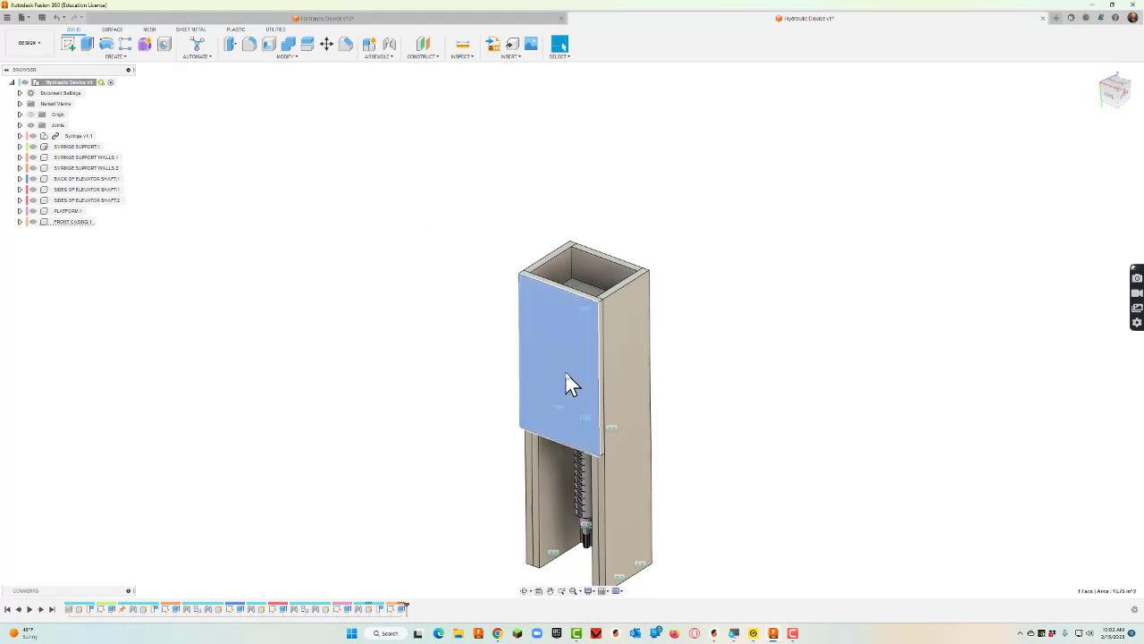
right_click(62, 223)
left_click(104, 308)
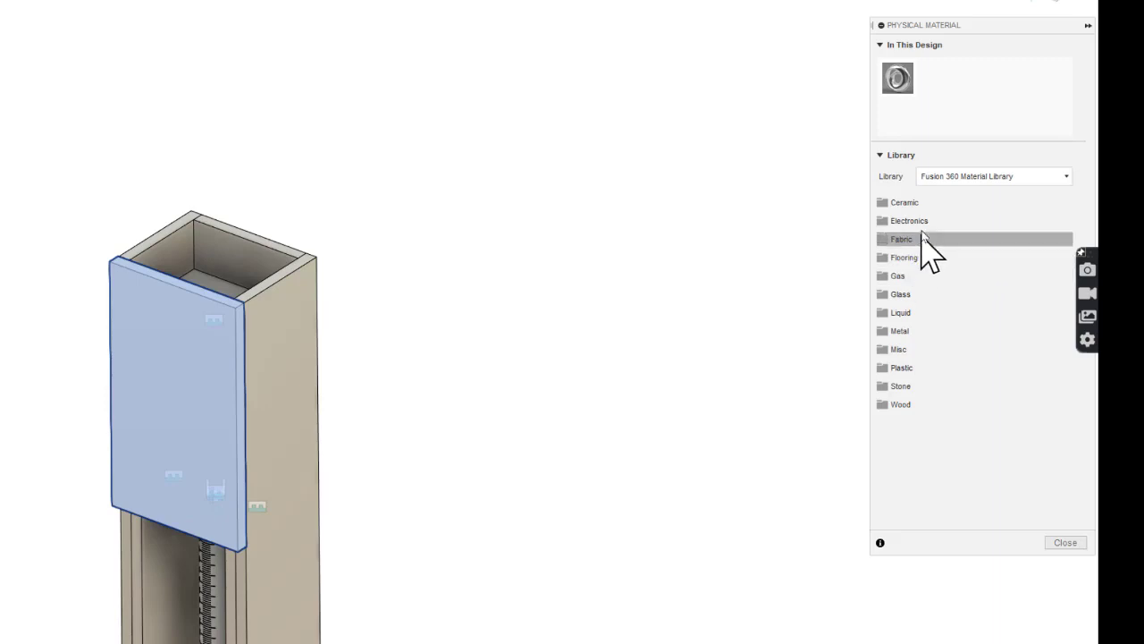
left_click(964, 177)
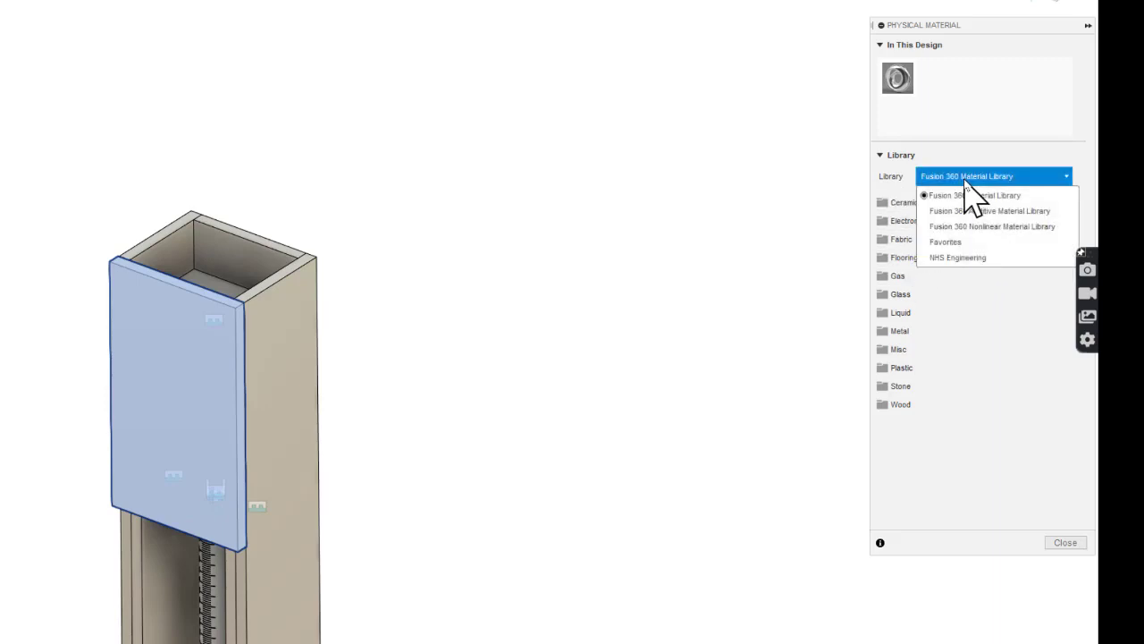
left_click(946, 259)
left_click(899, 205)
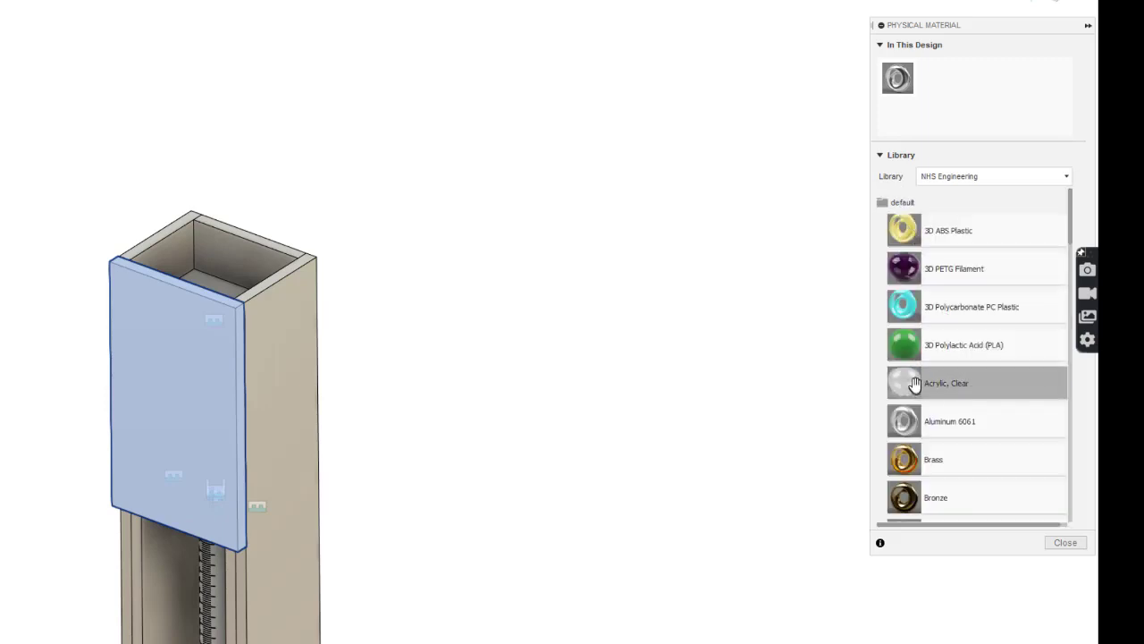
left_click_drag(900, 383, 191, 399)
left_click(1064, 542)
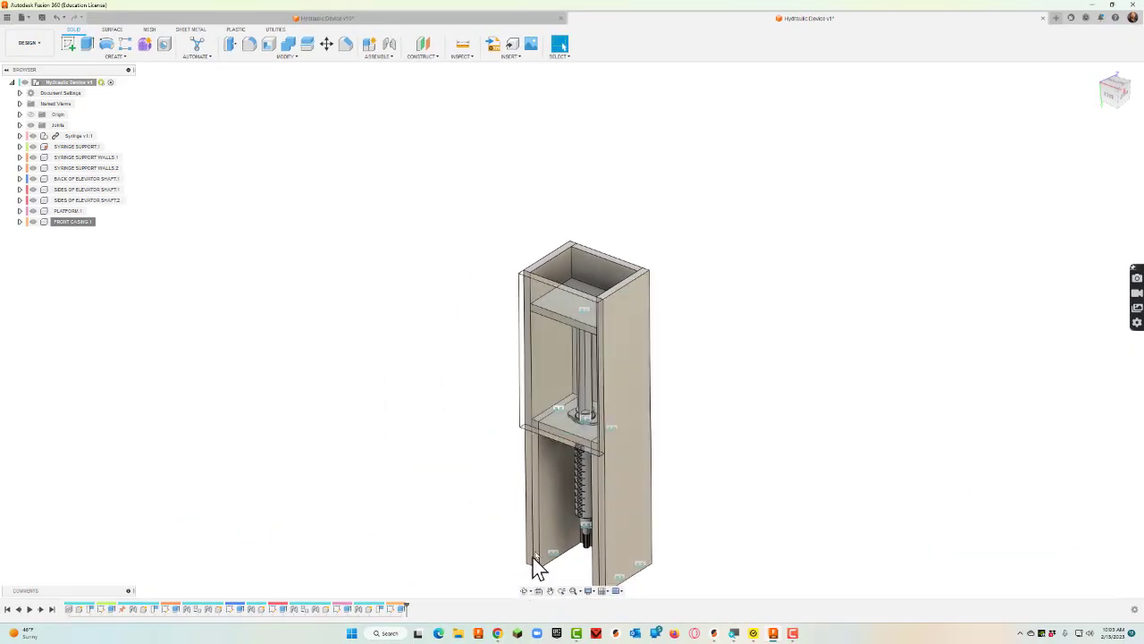
Create an internal, activated component named BASE and start a sketch on the bottom face of a shaft side panel.
left_click_drag(590, 300, 607, 356)
left_click(525, 591)
left_click(369, 43)
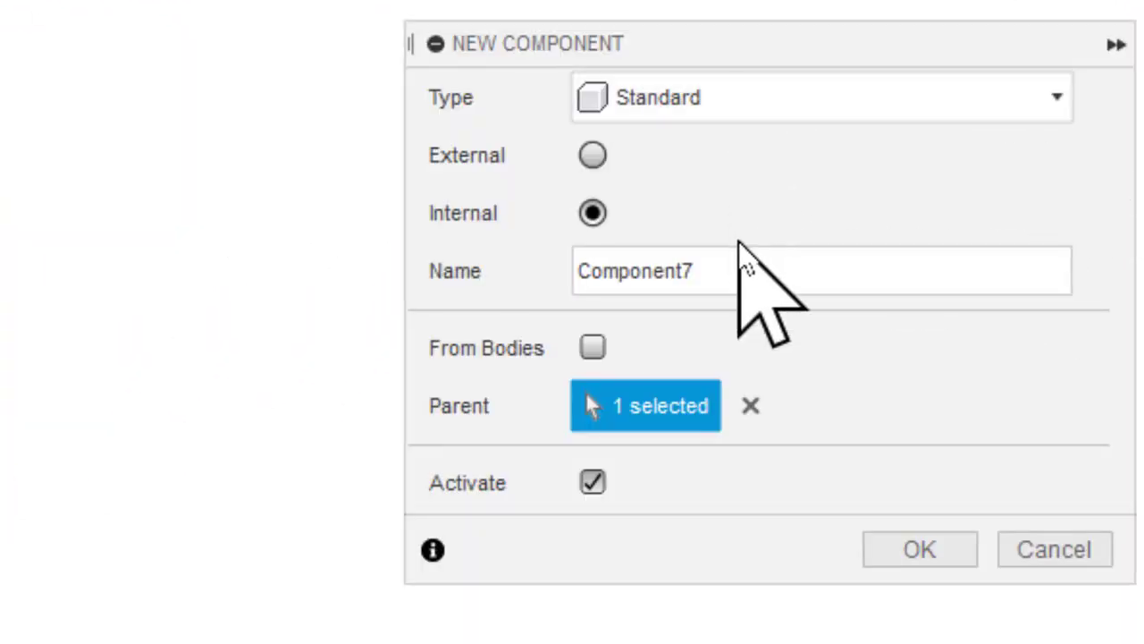
left_click_drag(748, 272, 477, 268)
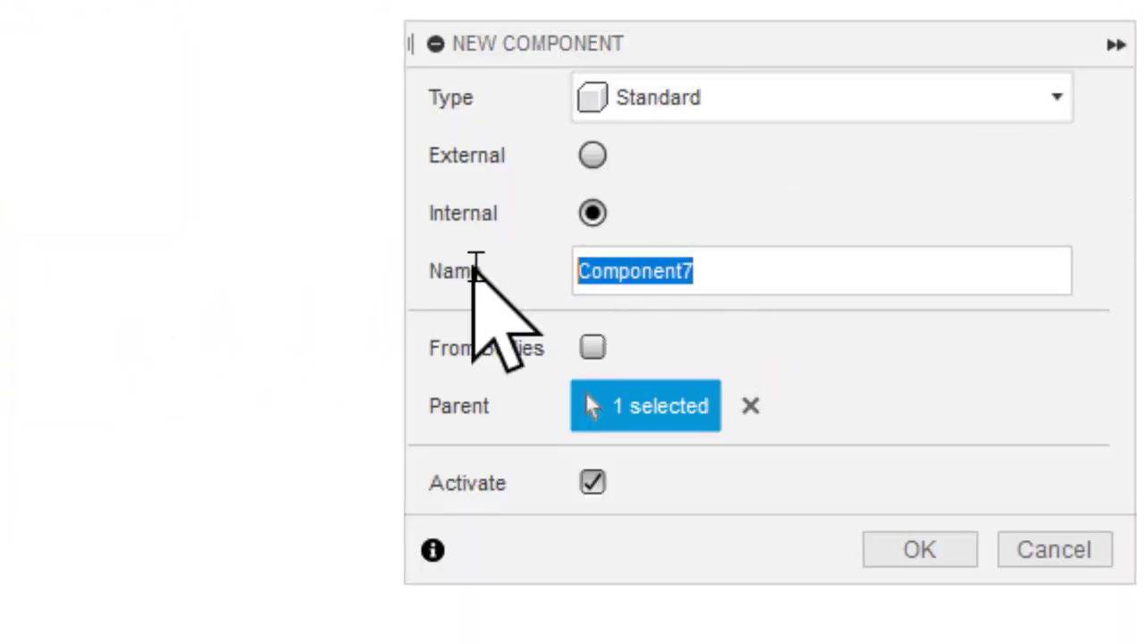
type("BASE")
key("Return")
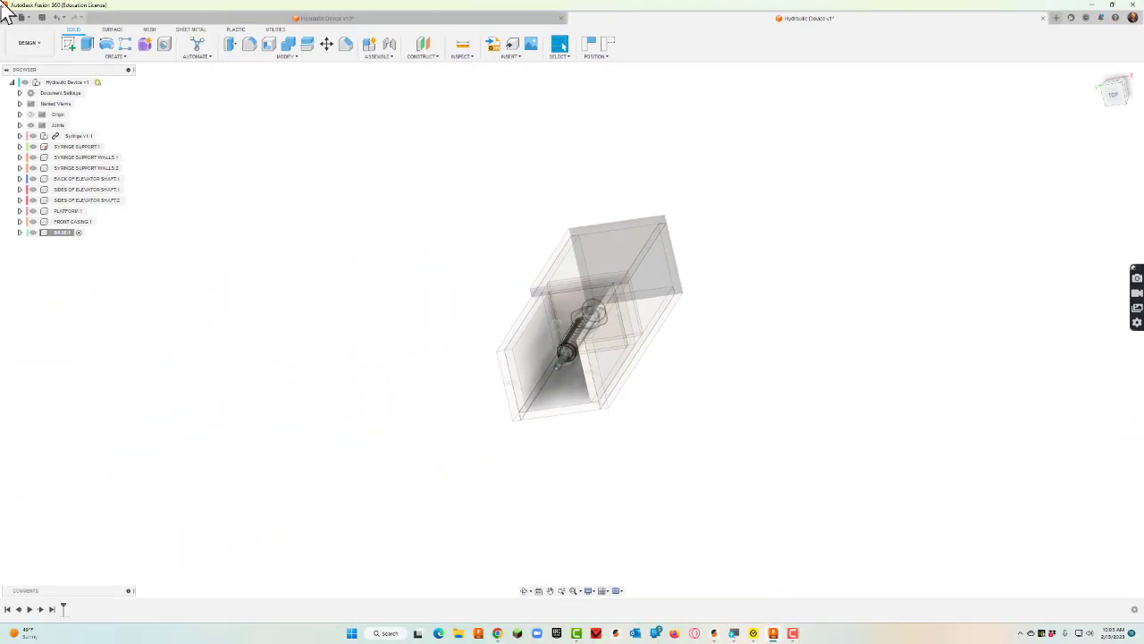
left_click(68, 42)
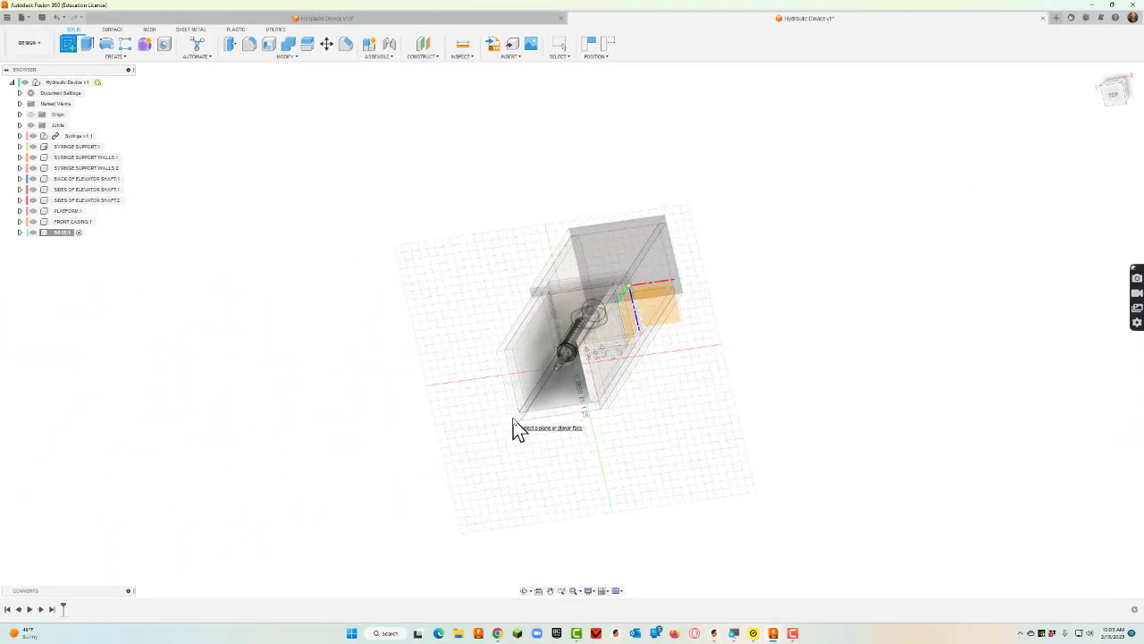
left_click(522, 428)
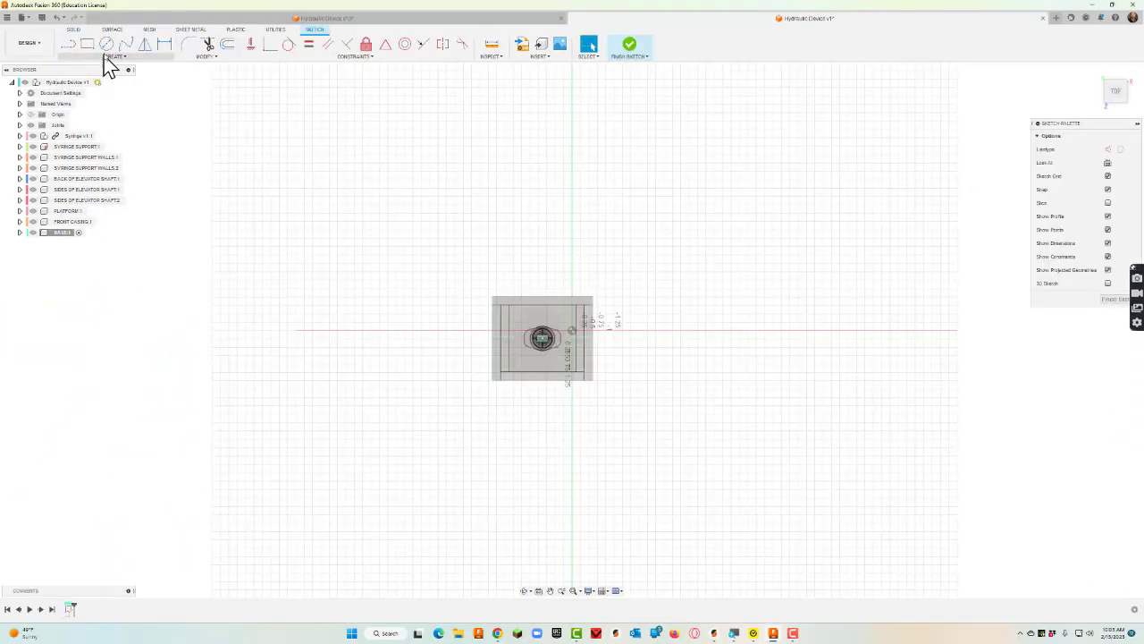
Sketch a 4 in by 4 in center rectangle centred on the syringe axis and finish the sketch.
left_click(112, 57)
mouse_move(113, 76)
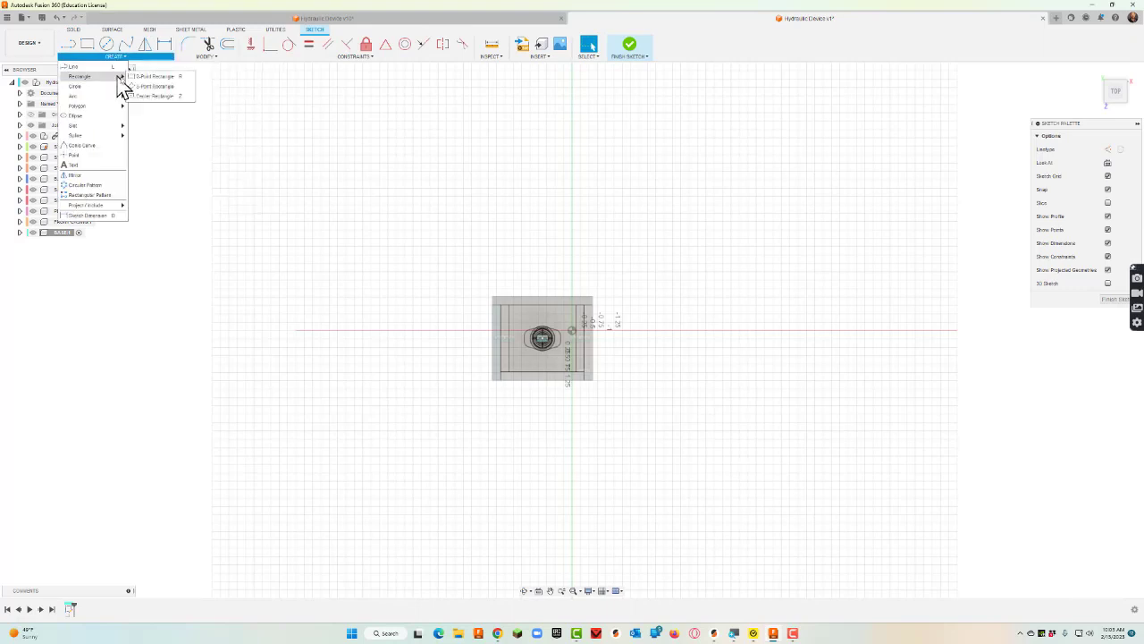
left_click(146, 97)
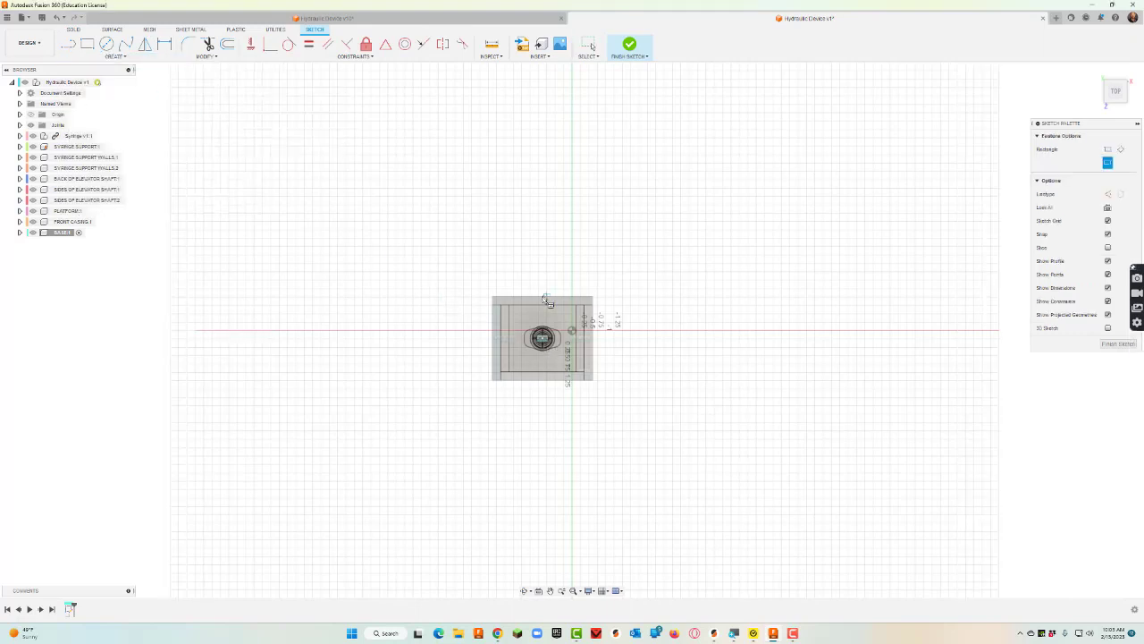
left_click(542, 341)
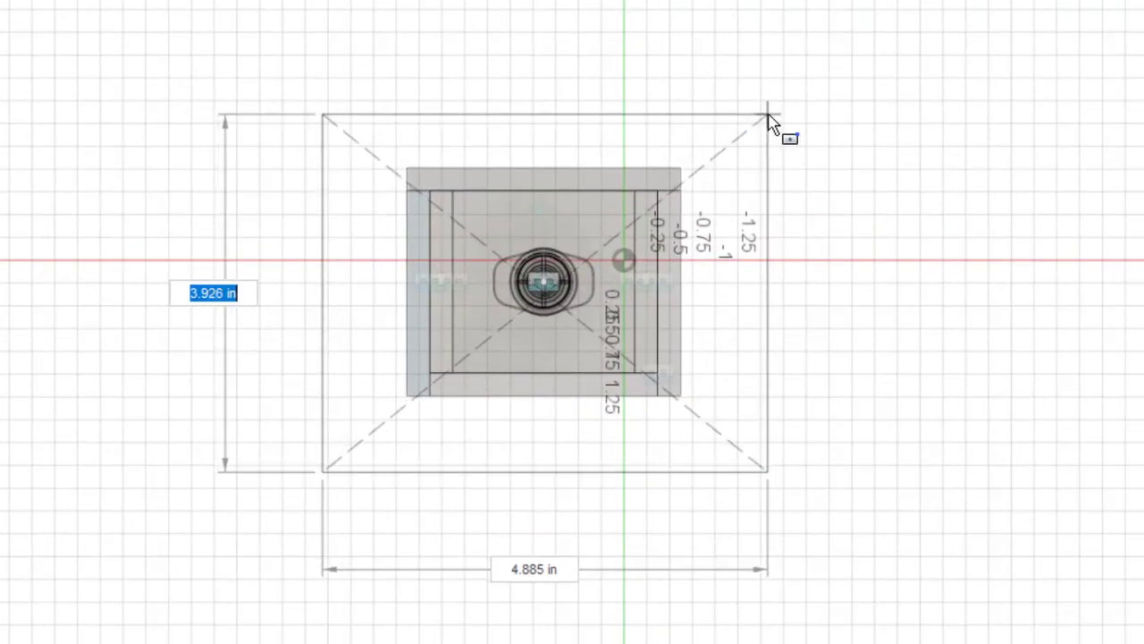
type("3.5")
key("Tab")
type("3.5")
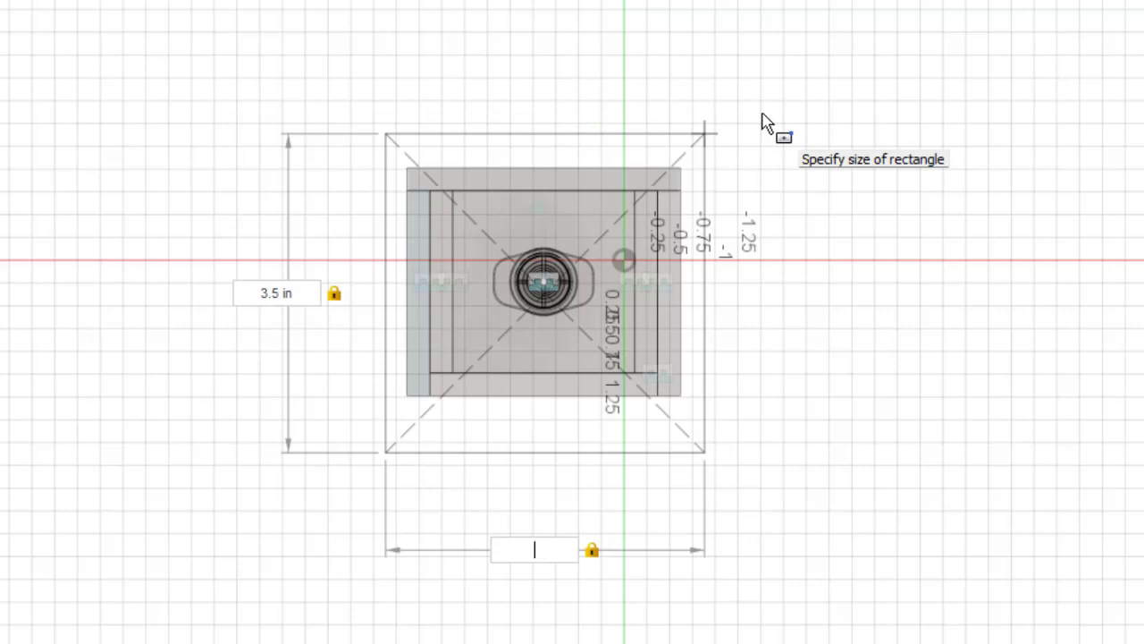
type("4")
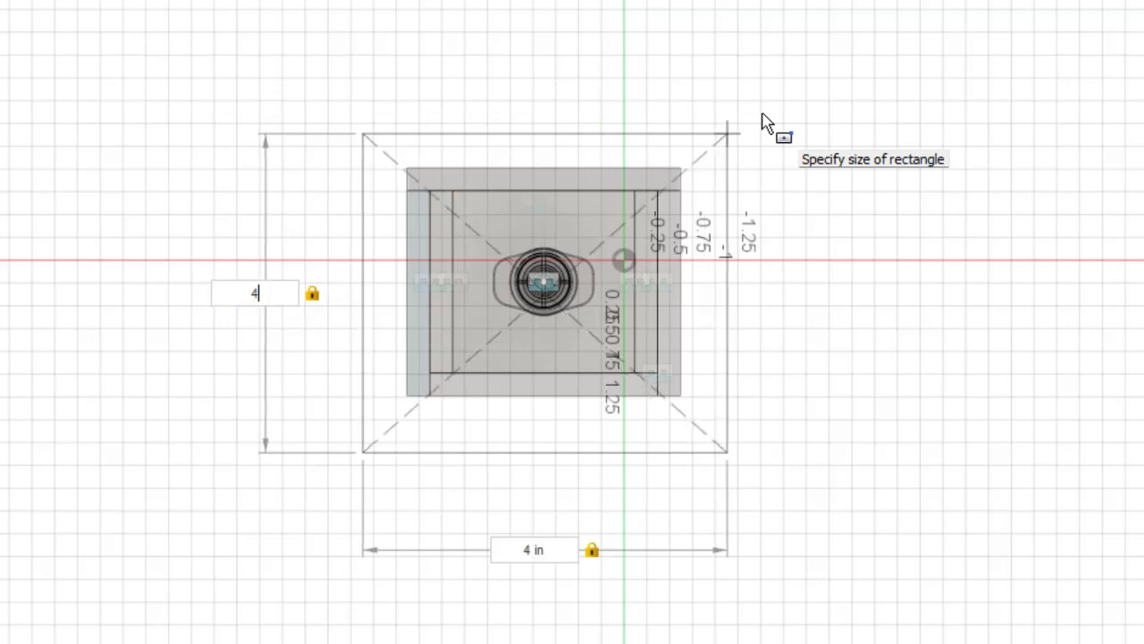
type("4")
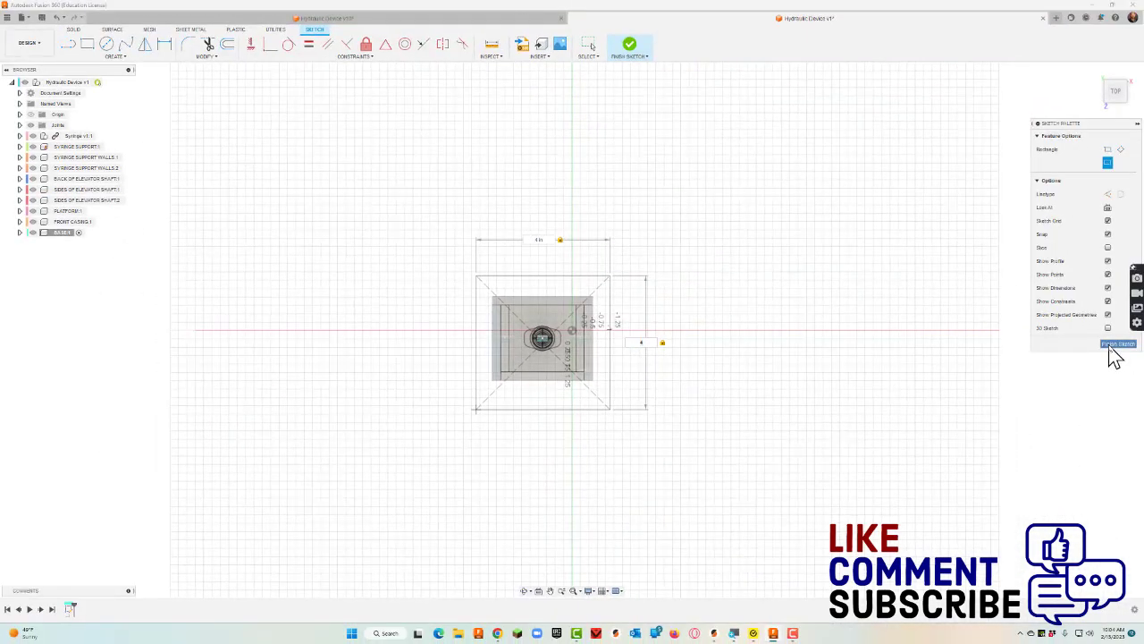
left_click(1112, 345)
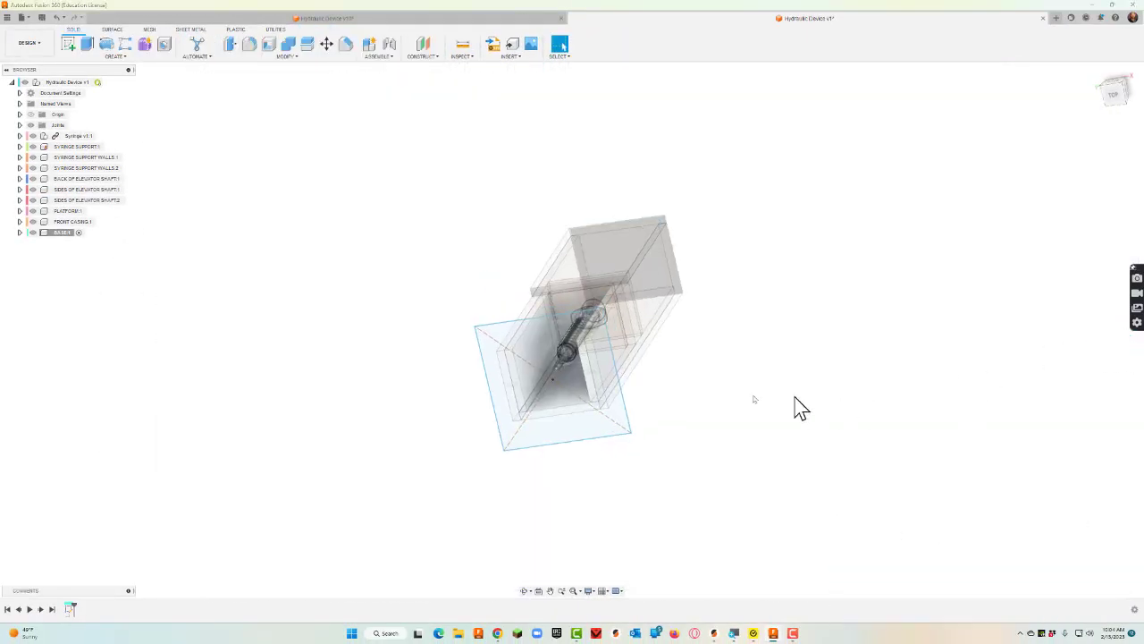
Extrude both profiles inside the base rectangle as a new body, forming a thin plate beneath the shaft.
key("e")
left_click(594, 383)
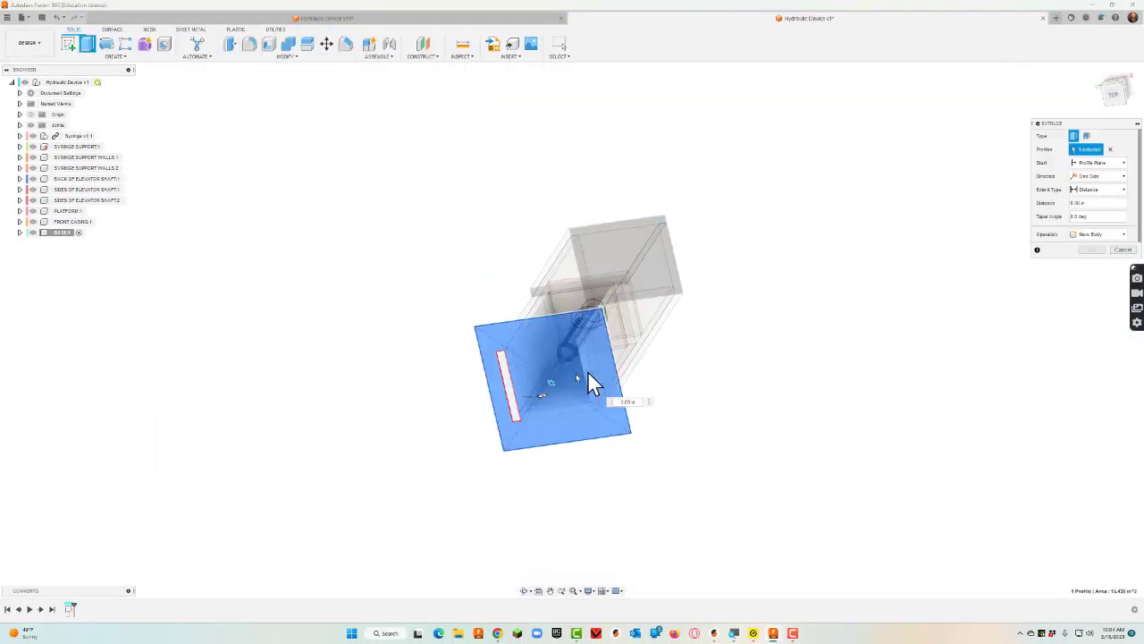
left_click(506, 391)
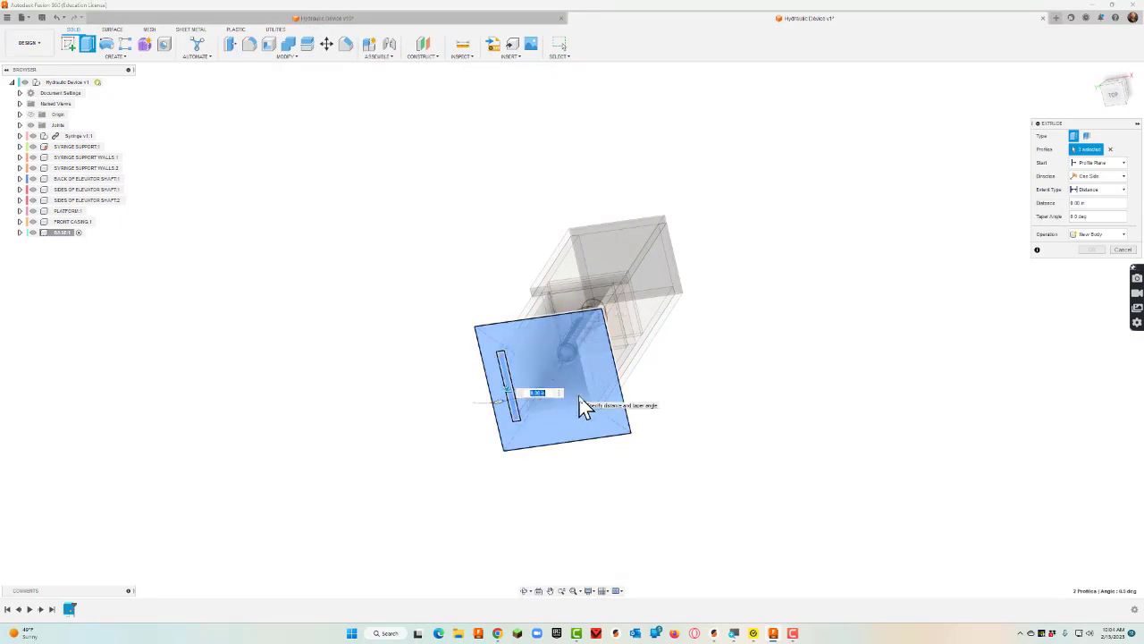
key("Return")
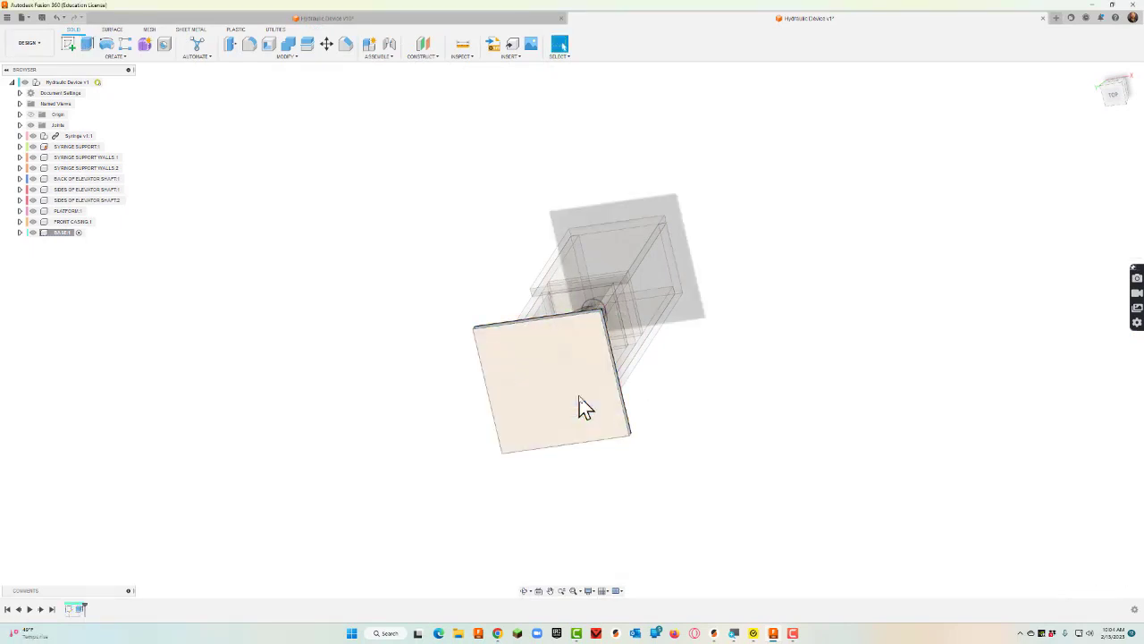
Move the base plate out from under the shaft to clear space beside it.
left_click(527, 590)
left_click_drag(571, 432, 564, 467)
scroll(564, 468, "down", 5)
scroll(540, 549, "up", 5)
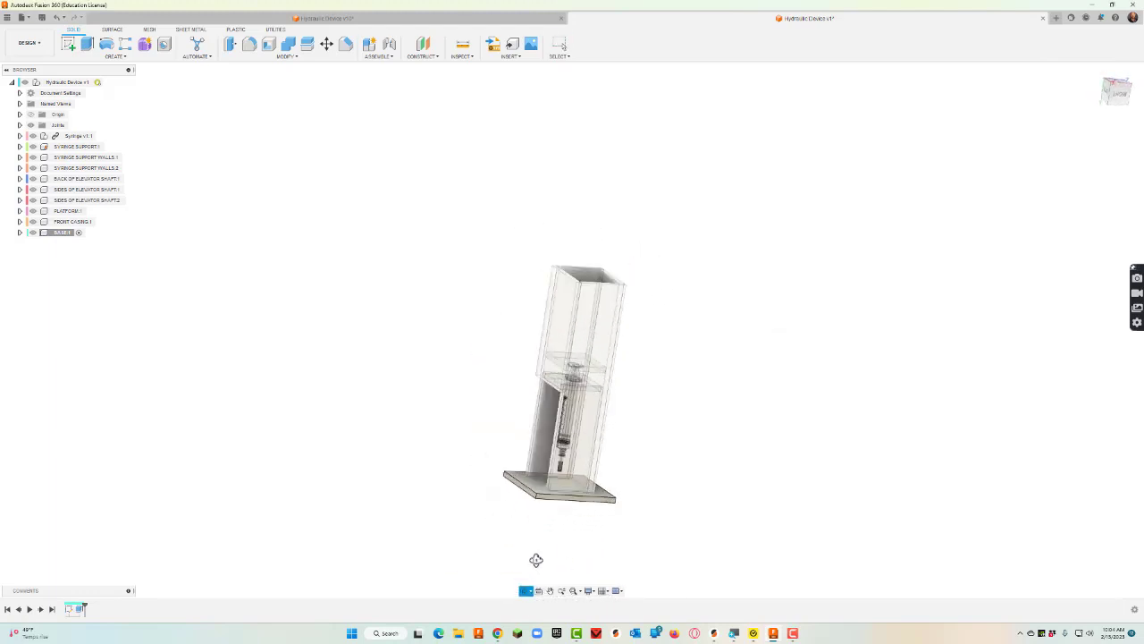
left_click_drag(537, 459, 322, 441)
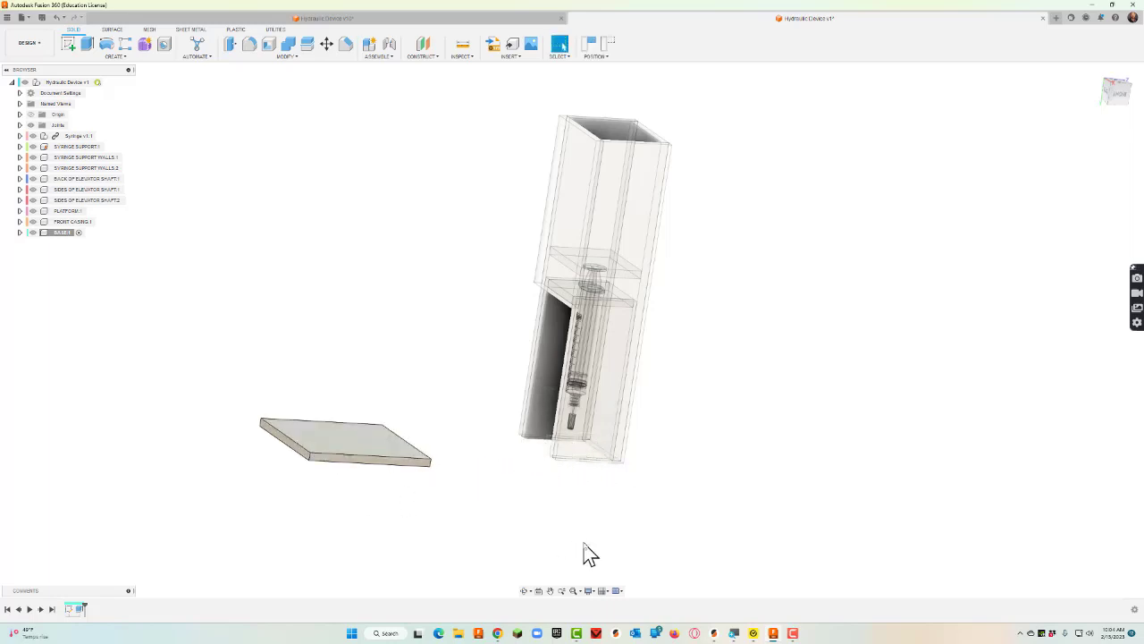
Start a joint from the centre of the base's upper face to the hole centre on the syringe support's underside.
left_click(524, 590)
mouse_move(546, 521)
left_mouse_down()
mouse_move(575, 536)
mouse_move(554, 528)
mouse_move(559, 515)
mouse_move(557, 531)
mouse_move(553, 523)
left_mouse_up()
left_click(394, 47)
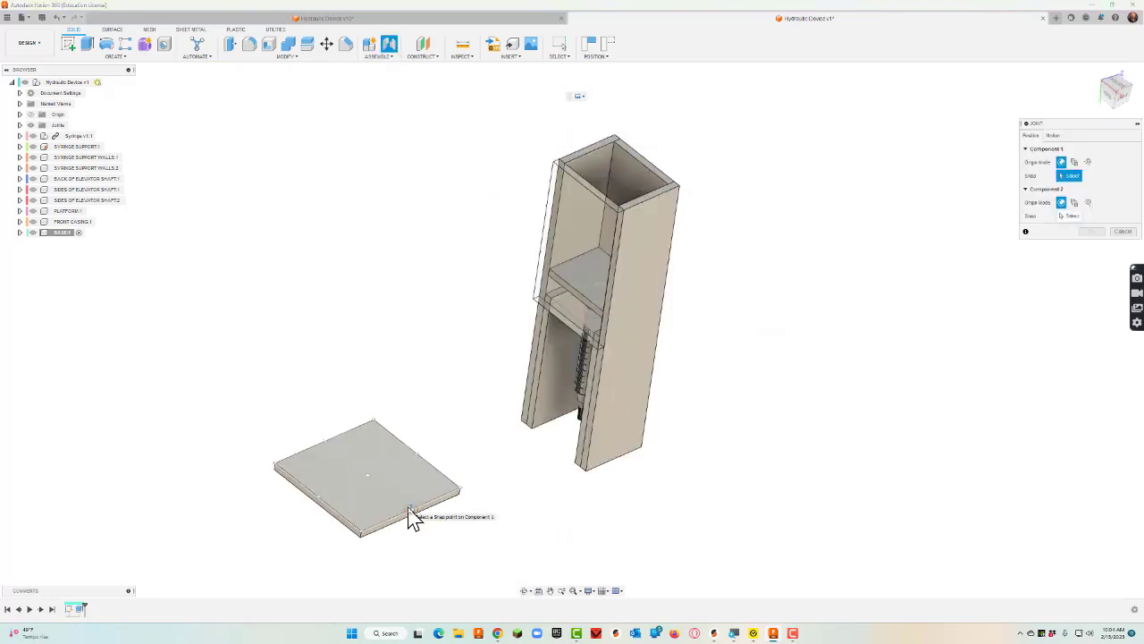
left_click(373, 492)
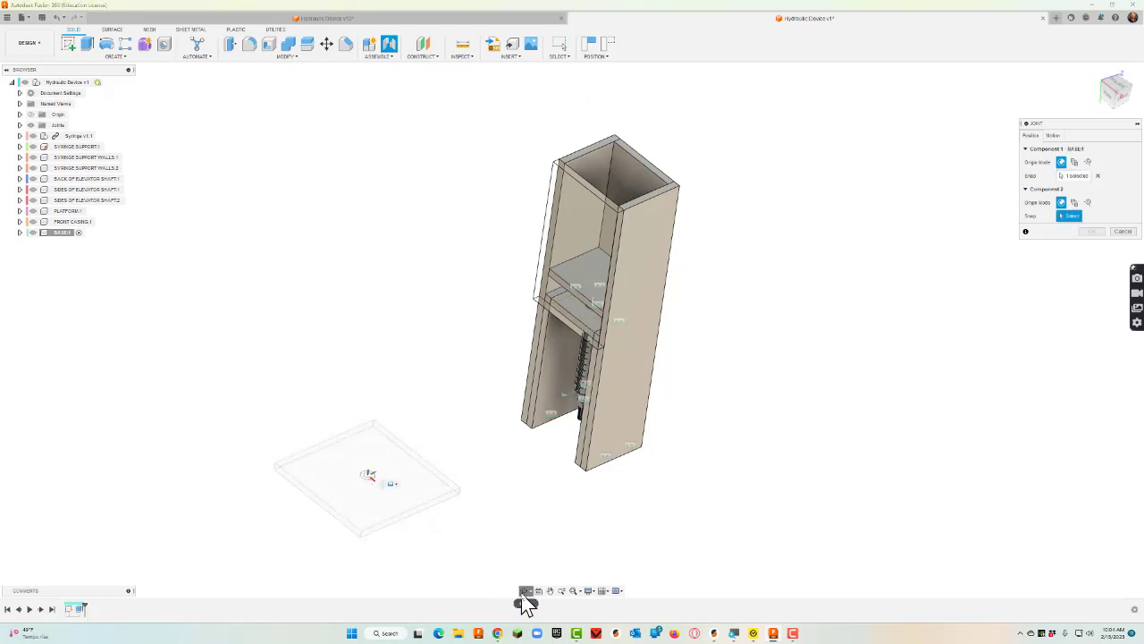
left_click(525, 591)
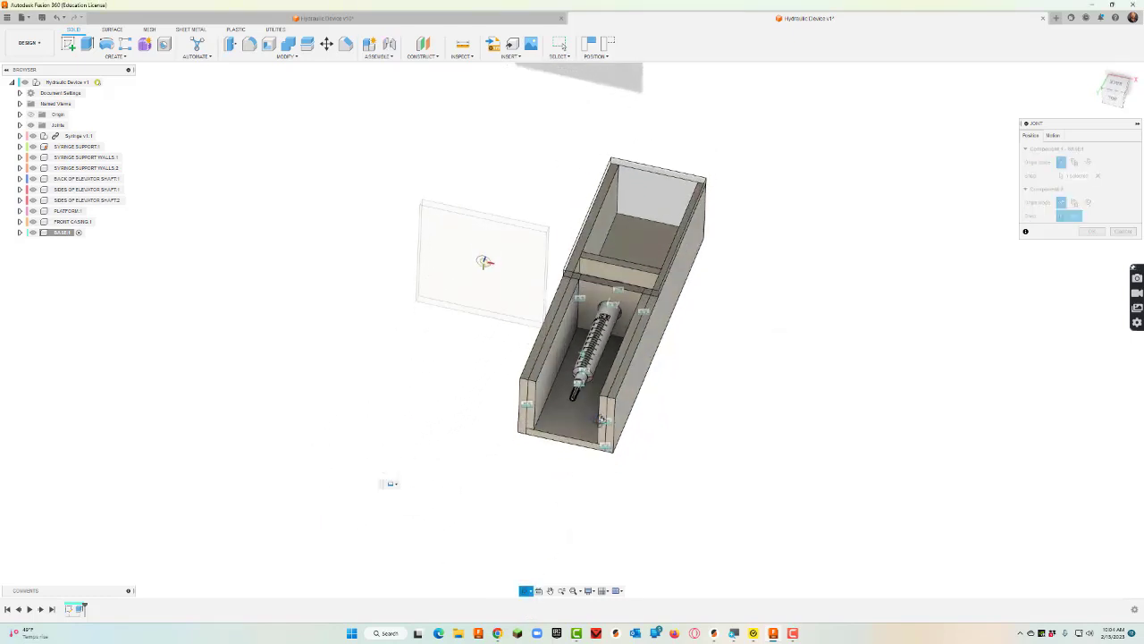
scroll(595, 393, "up", 5)
key("Escape")
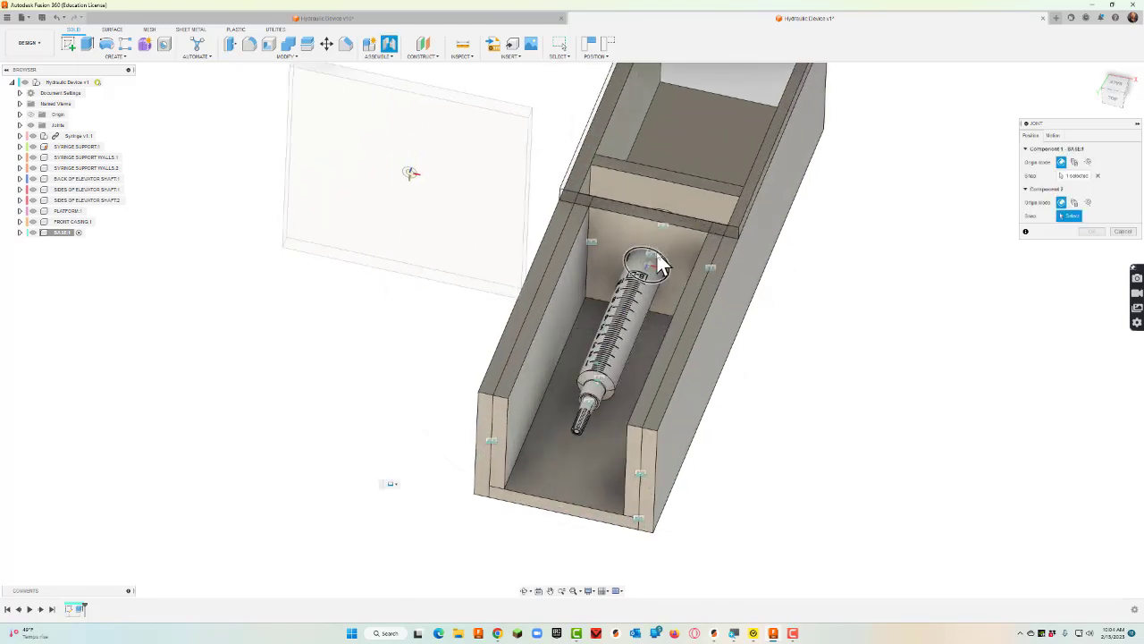
left_click(659, 262)
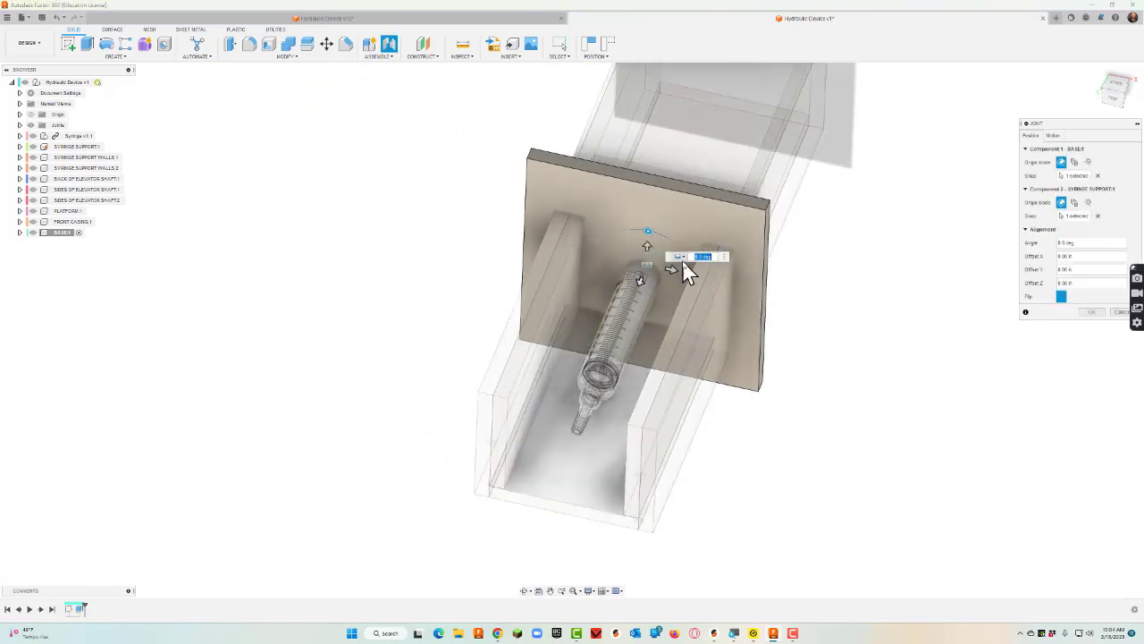
Offset the base joint down along the syringe axis so the plate sits flush against the shaft's bottom edges, and confirm the joint.
left_click_drag(639, 282, 487, 491)
left_click(525, 590)
left_click_drag(533, 429, 526, 425)
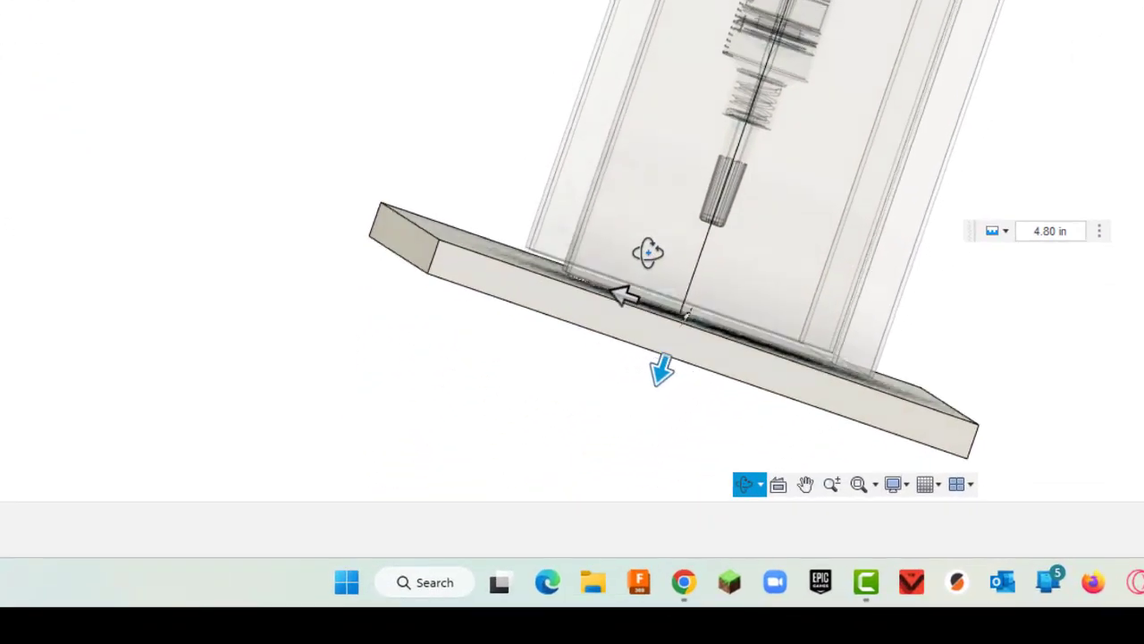
left_click_drag(648, 250, 567, 283)
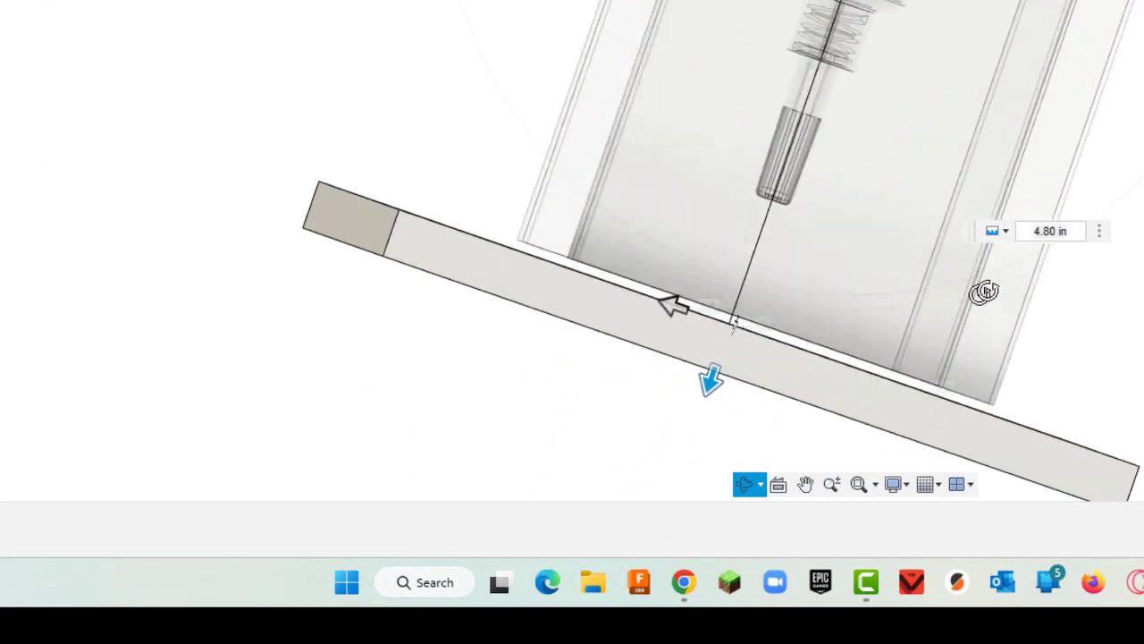
left_click(1079, 236)
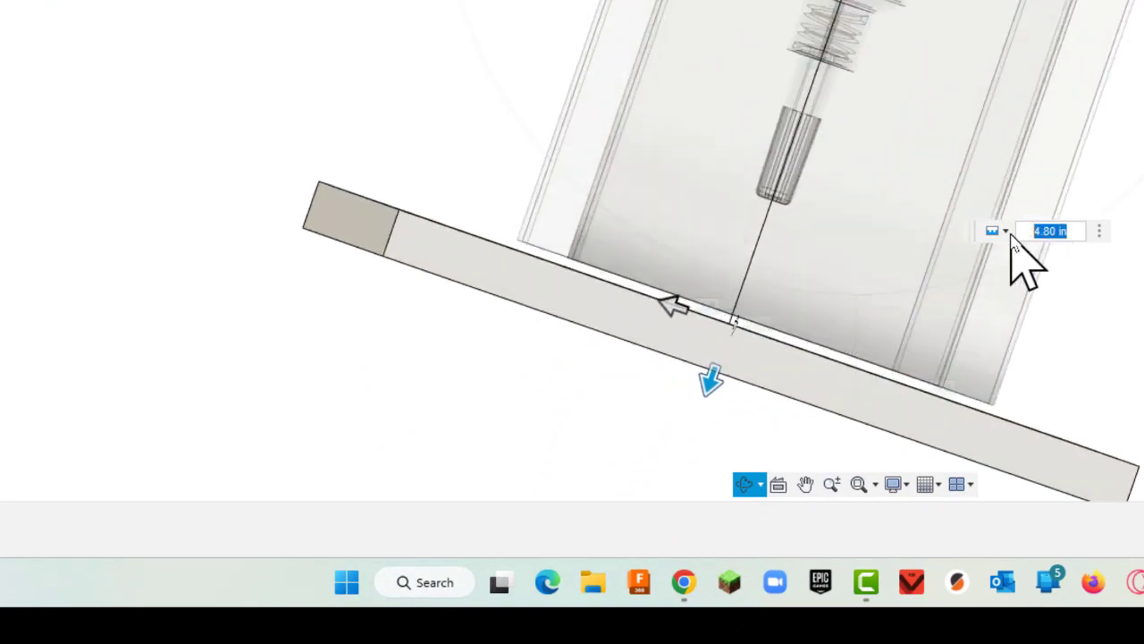
key("Return")
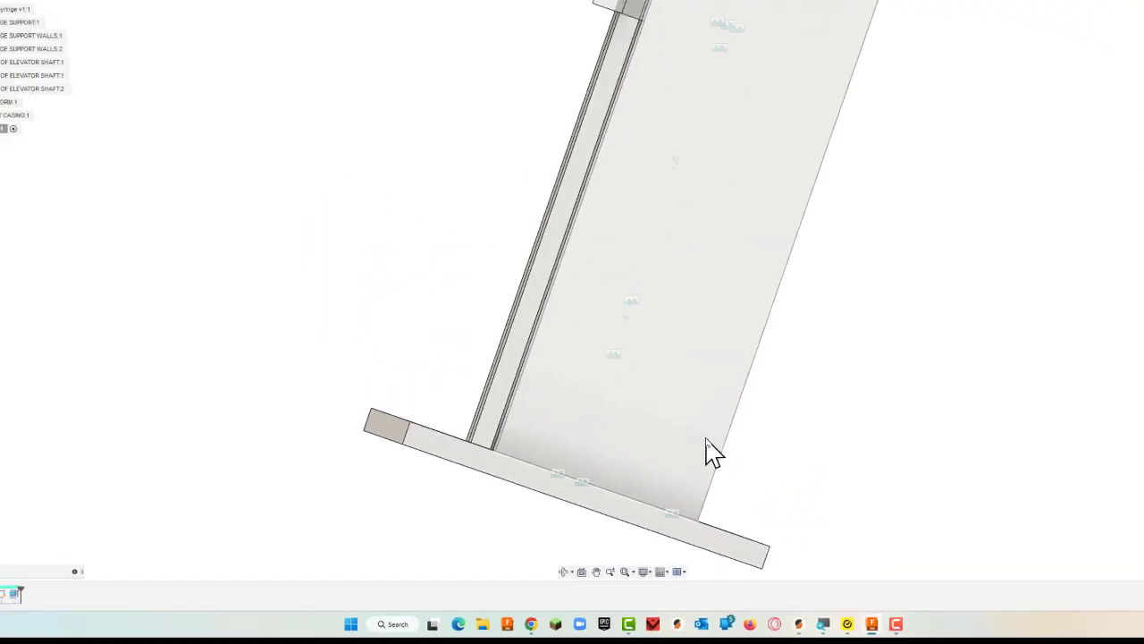
scroll(712, 452, "down", 3)
left_click(564, 568)
left_click_drag(620, 482, 632, 445)
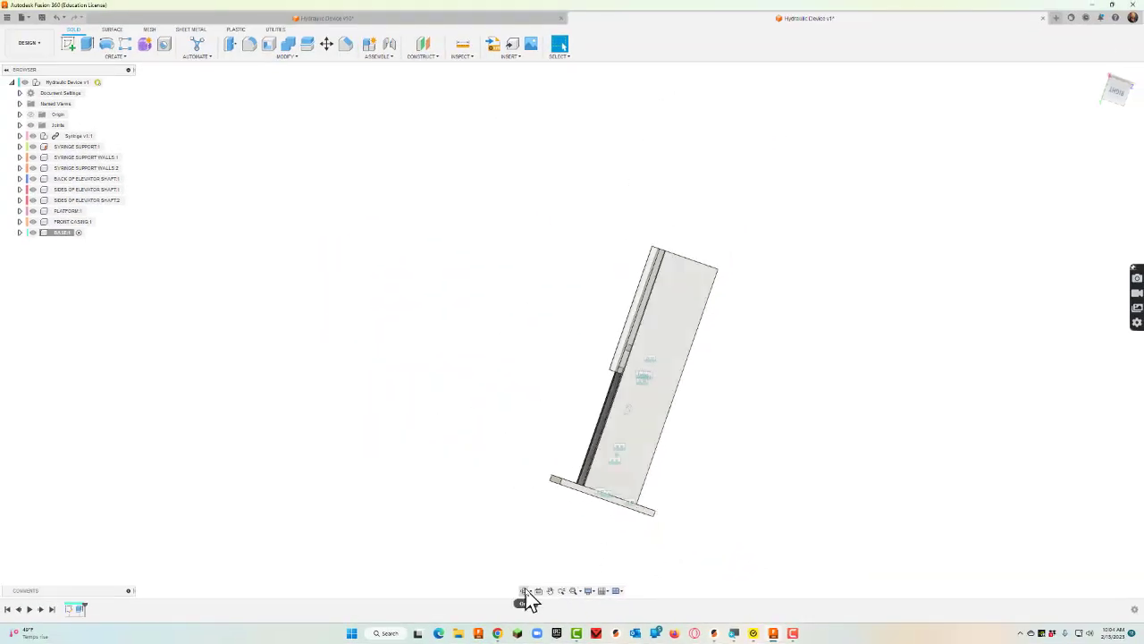
left_click_drag(581, 490, 579, 523)
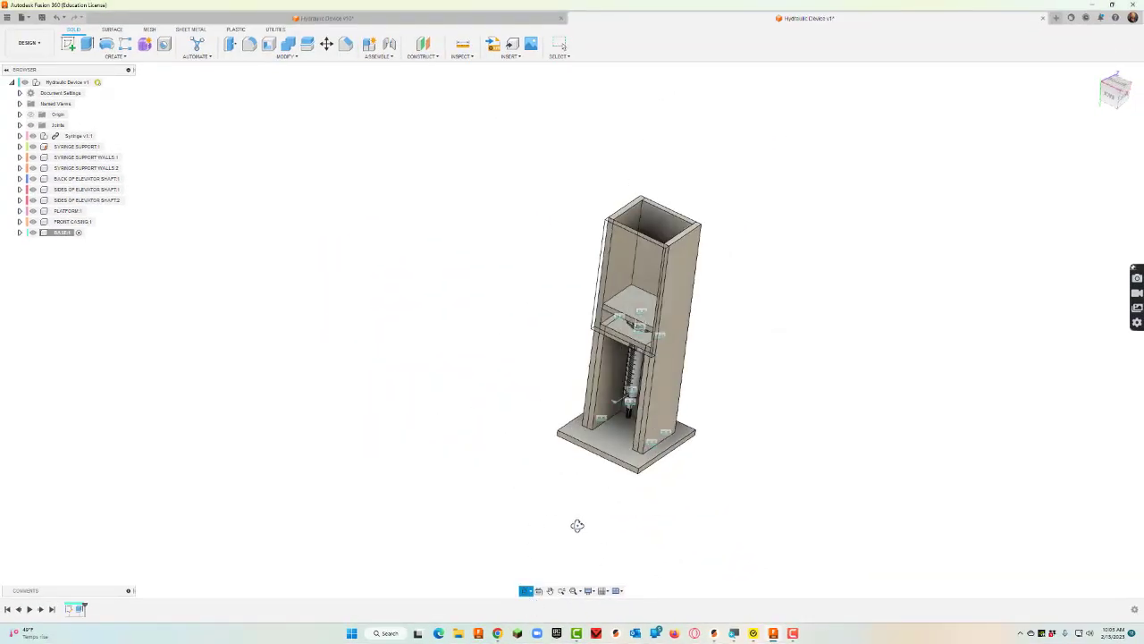
Slide the platform upward inside the elevator shaft to check its travel with the syringe plunger.
key("Escape")
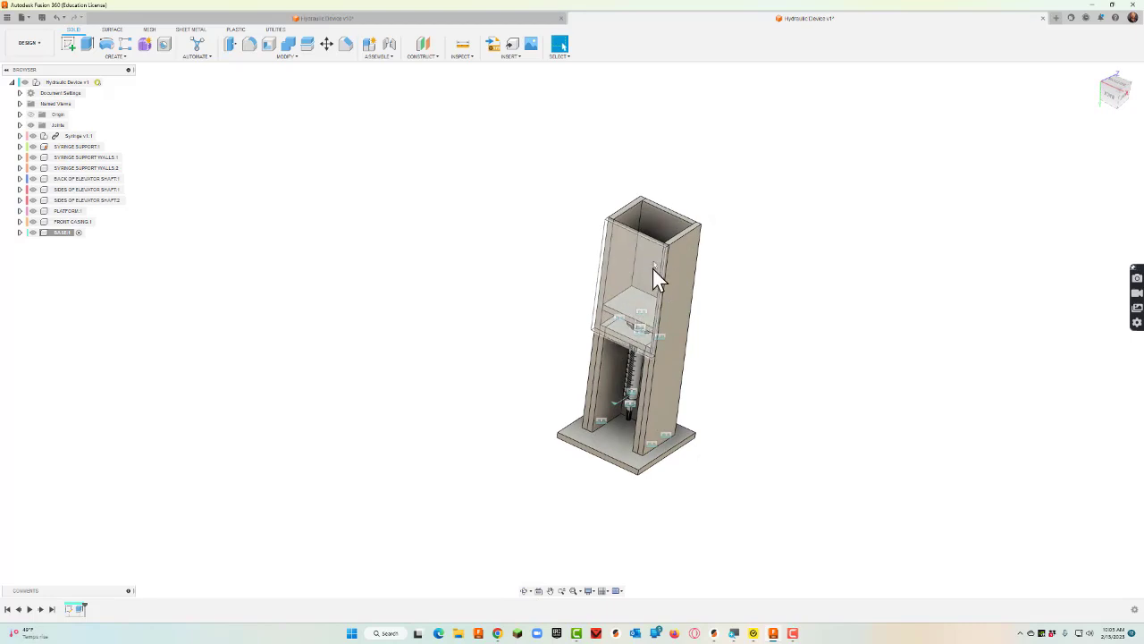
middle_click_drag(647, 324, 656, 302, "shift")
key("j")
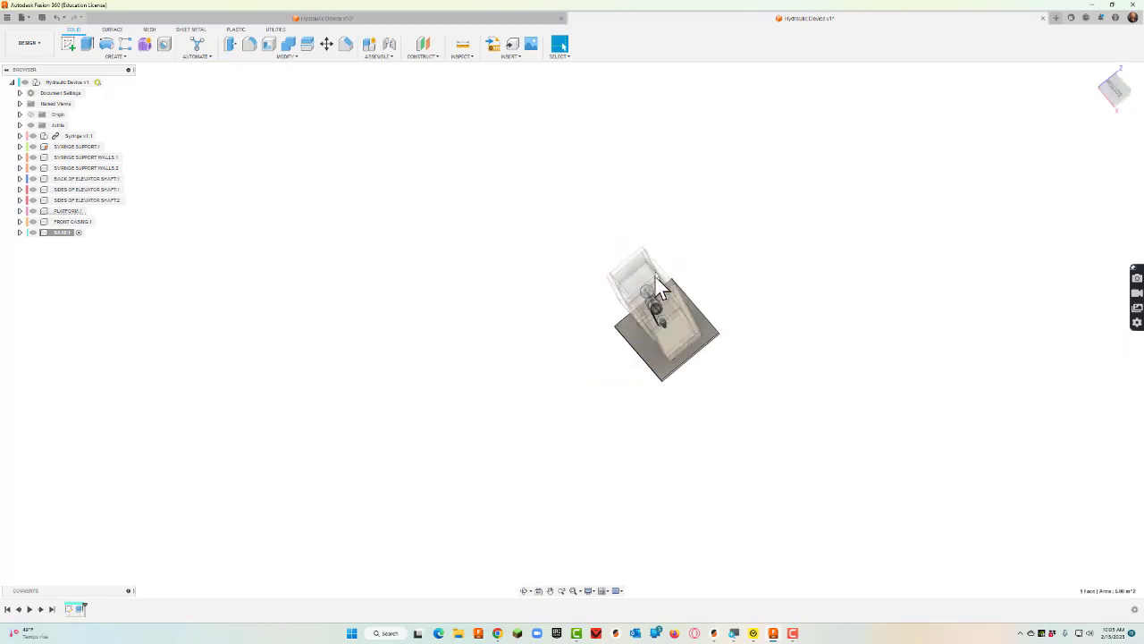
key("Escape")
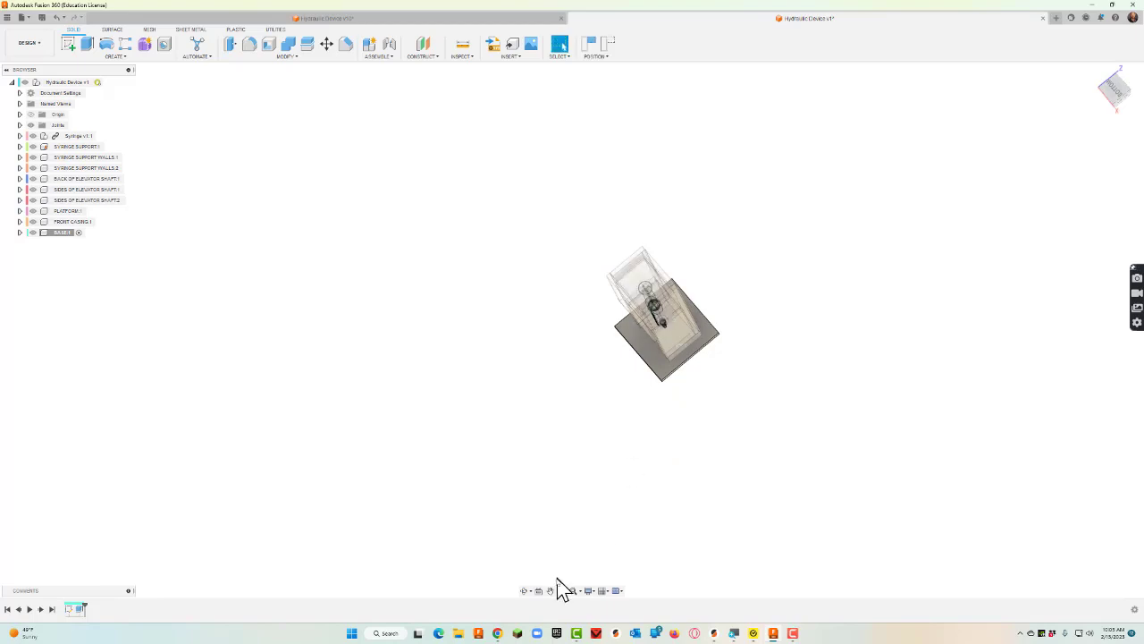
Activate the top-level Hydraulic Device assembly so that all components are editable and shown solid.
left_click(523, 590)
left_click_drag(590, 470, 605, 453)
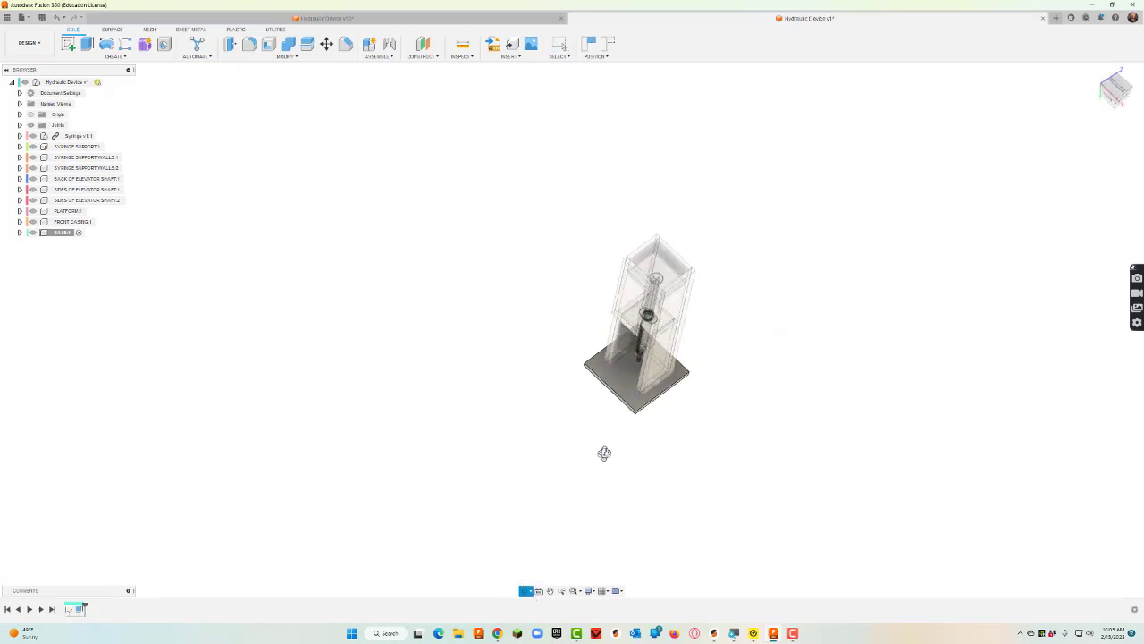
scroll(659, 304, "up", 5)
key("Escape")
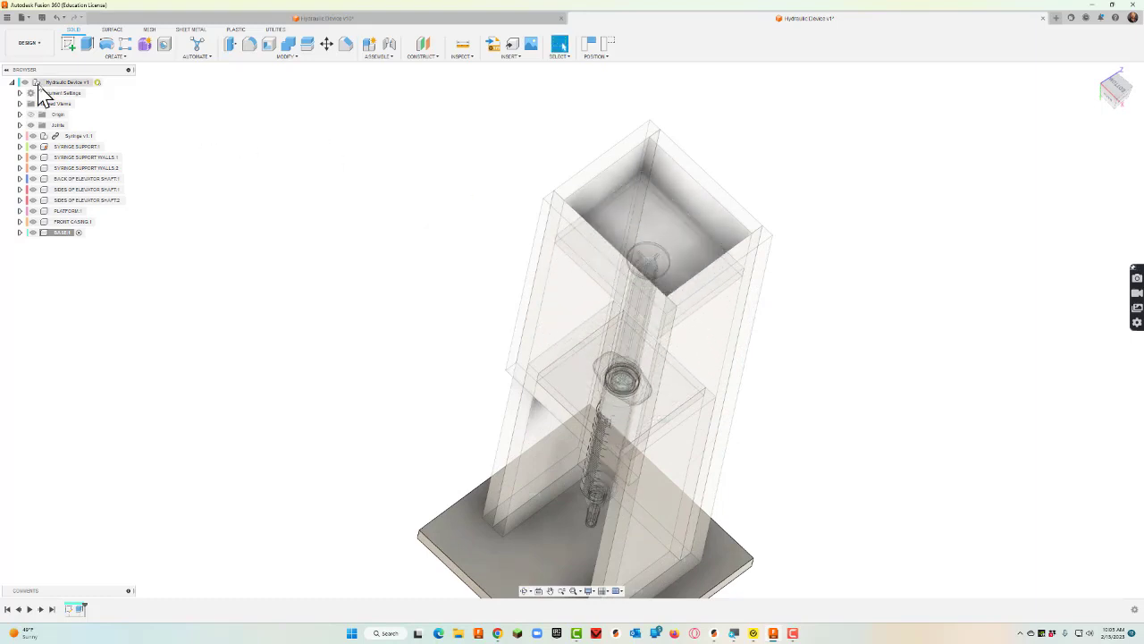
left_click(110, 82)
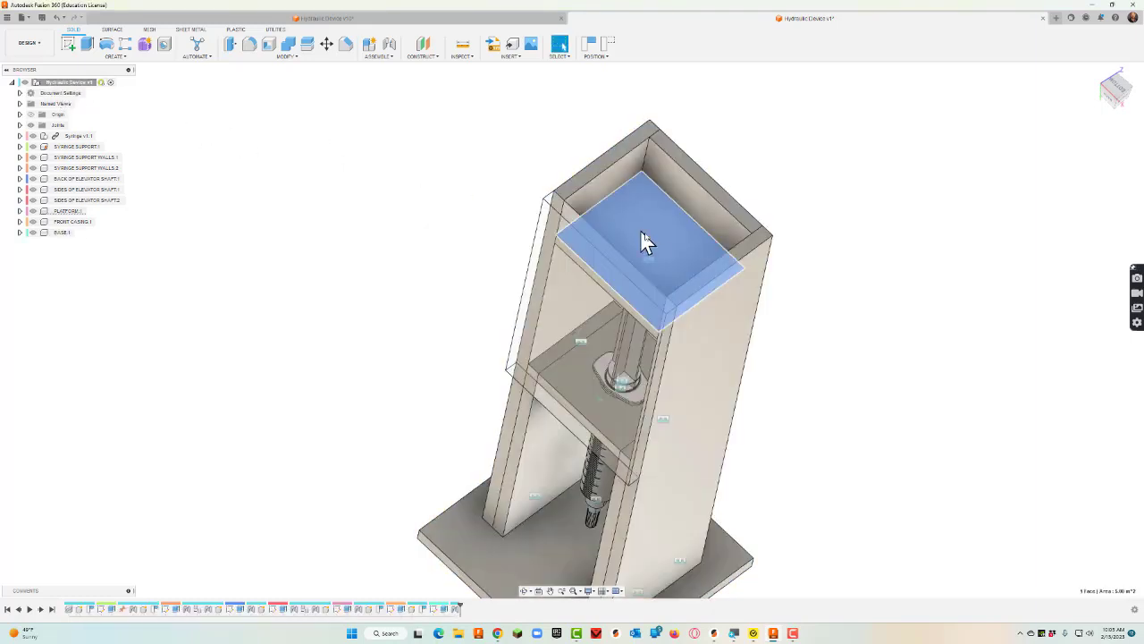